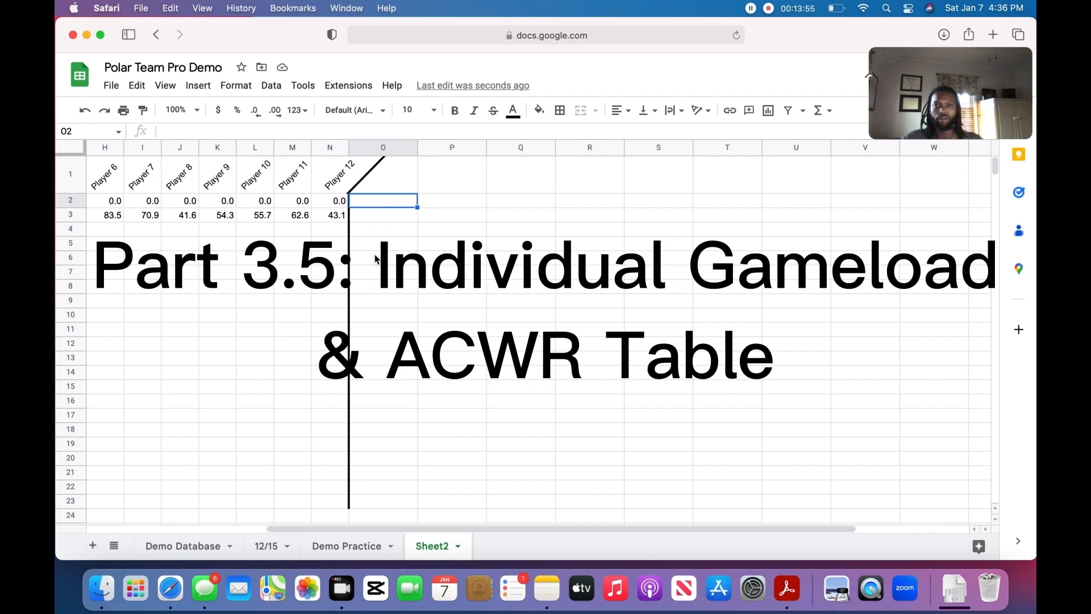
- Enter the column headers SCHEDULE in O5 and GAMLOAD in P5, beside the player table
click(389, 205)
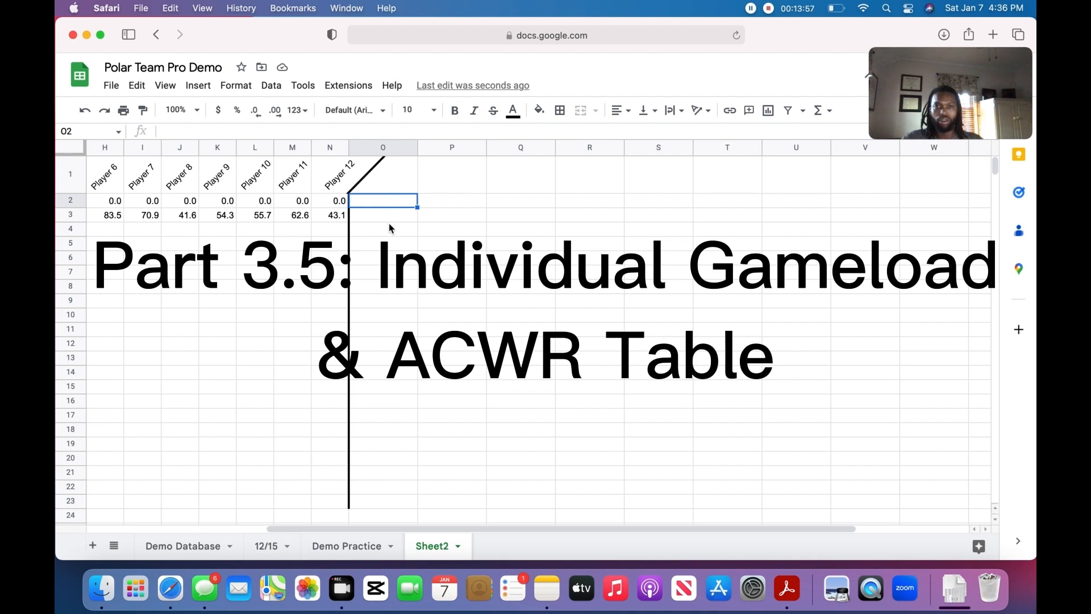
click(390, 219)
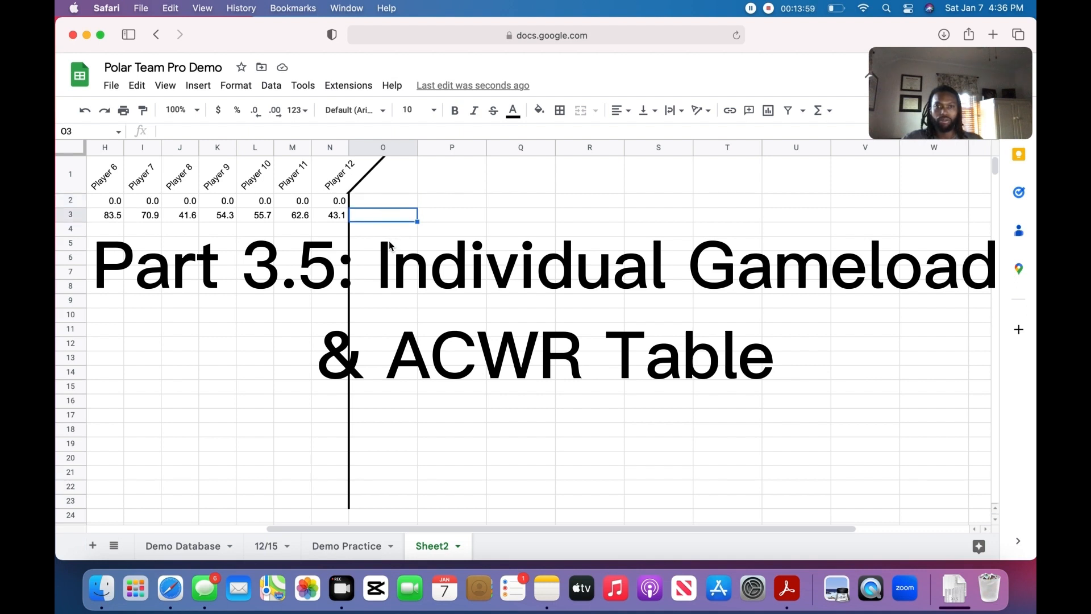
click(390, 245)
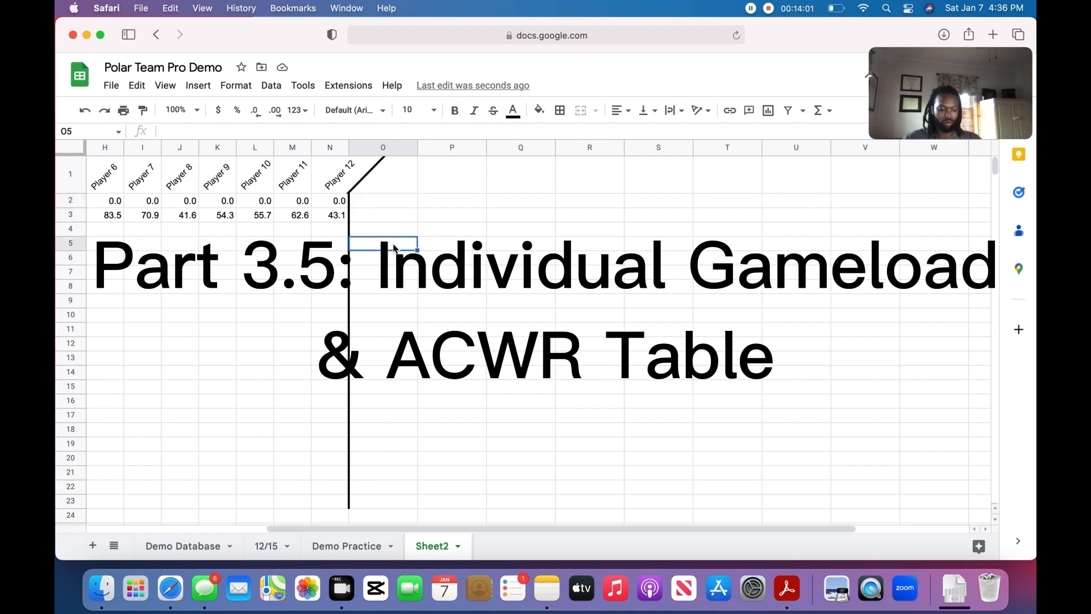
text(SCHEDULE)
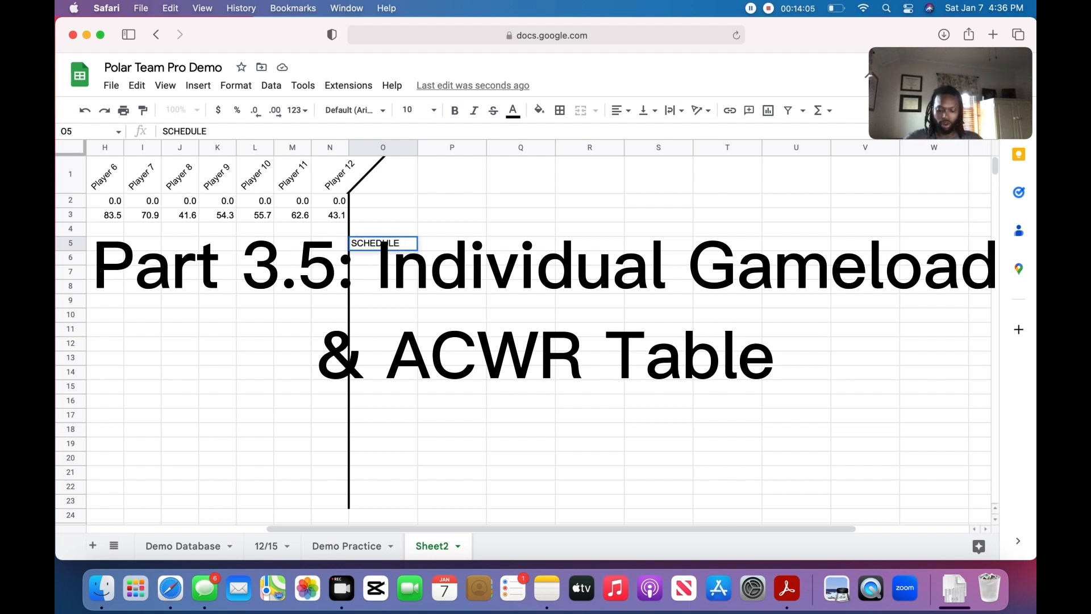
key(Tab)
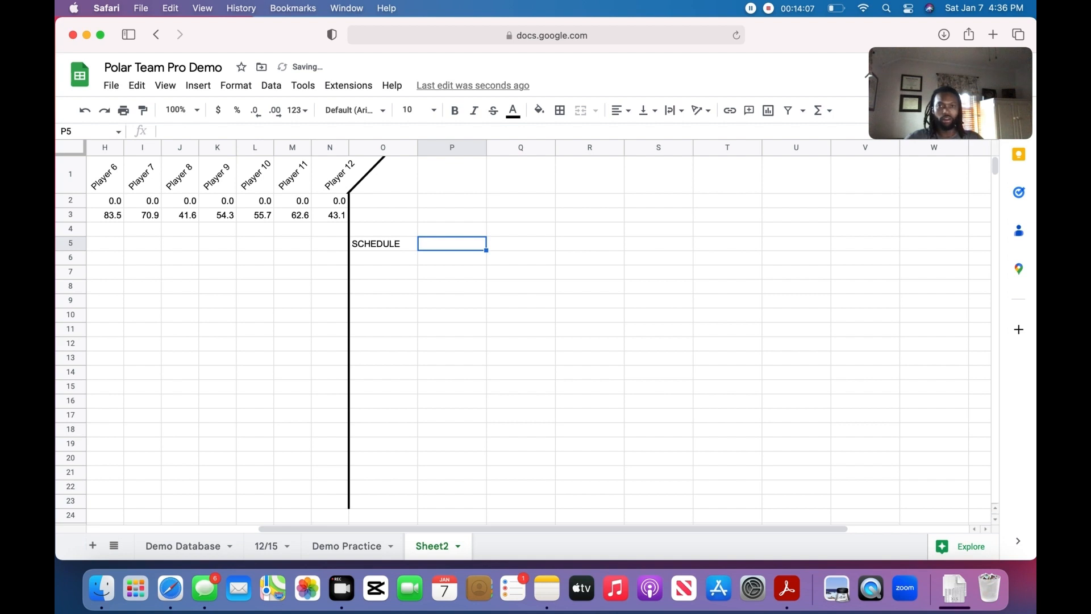
text(GAMLOAD)
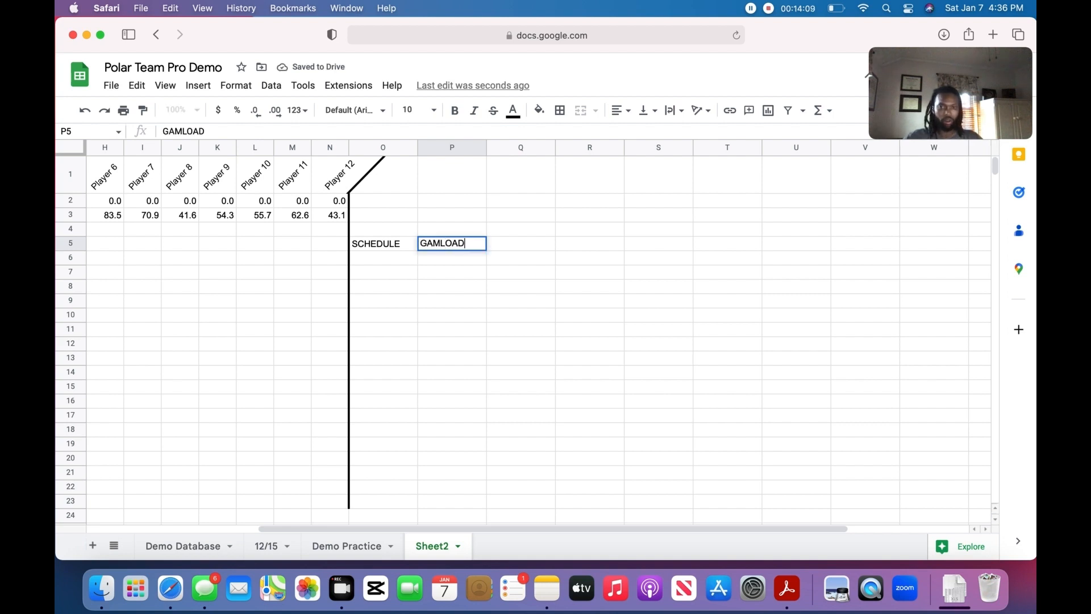
key(Tab)
- Enter the header 3 EMA (ACUTE) in Q5
text(3)
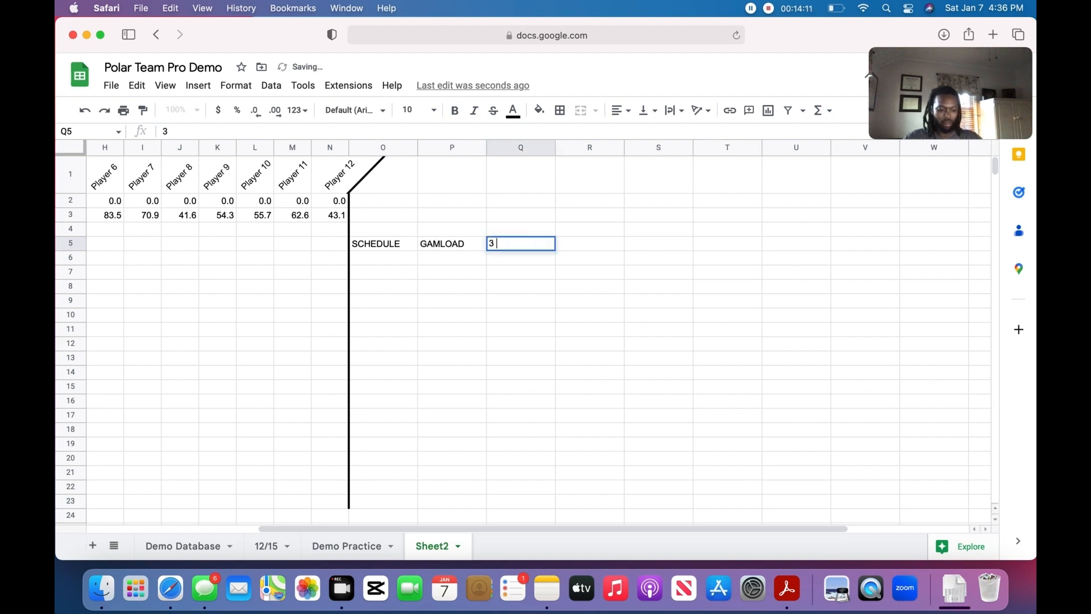
text( EA)
text(MA)
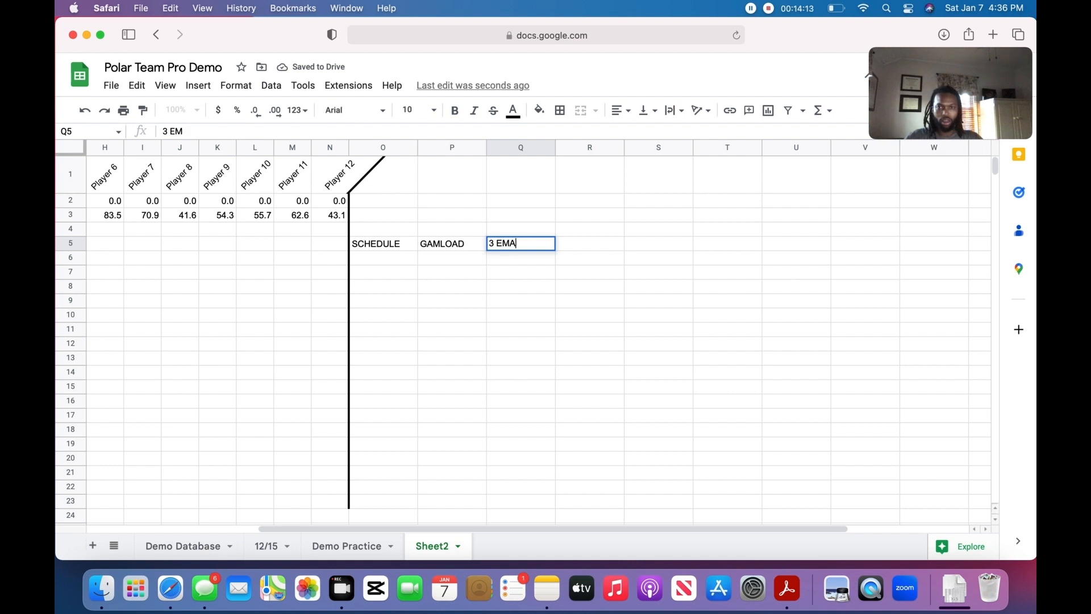
text( 9ACUTE)
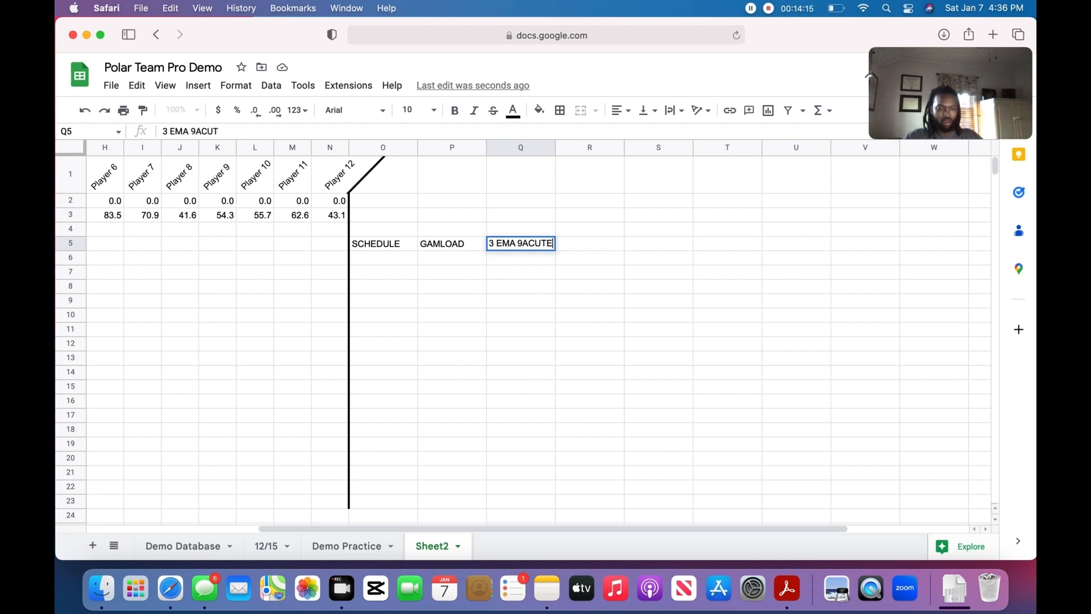
key(BackSpace)
key(BackSpace)
key(BackSpace)
key(BackSpace)
key(BackSpace)
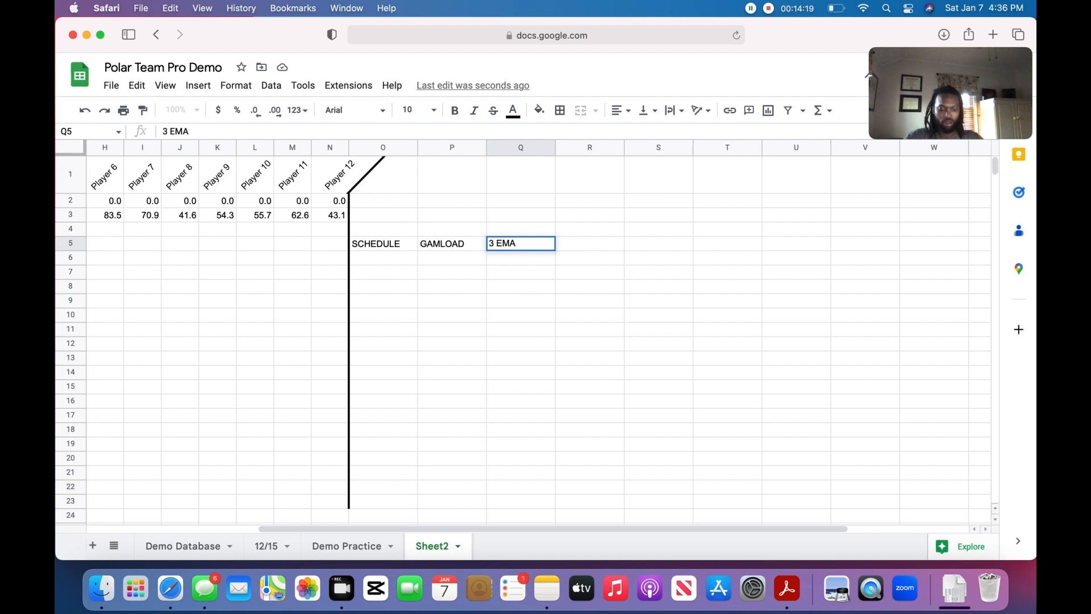
text((A)
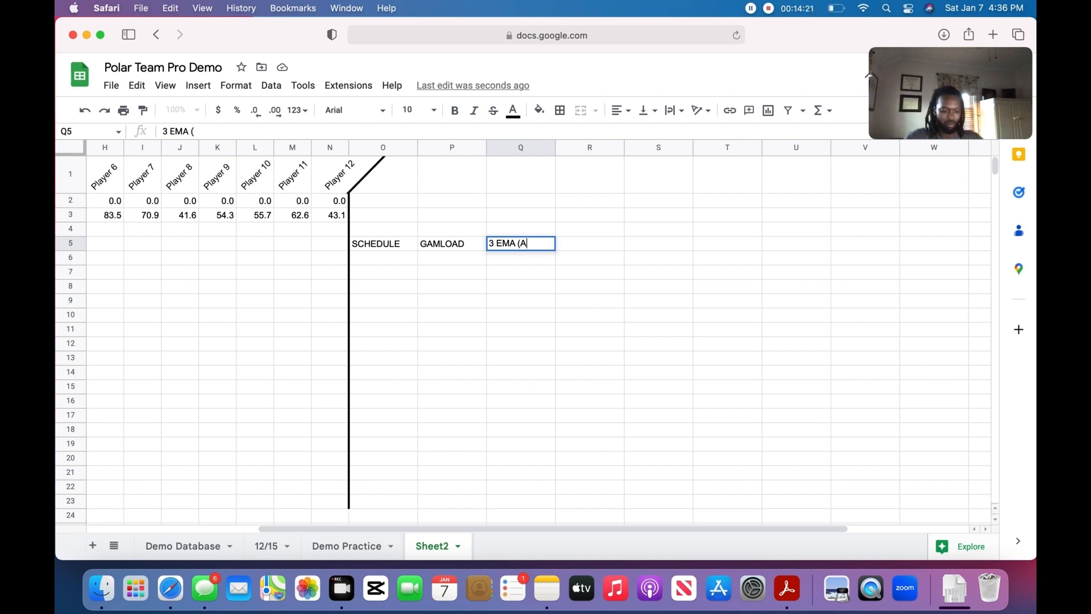
text(CUTE)
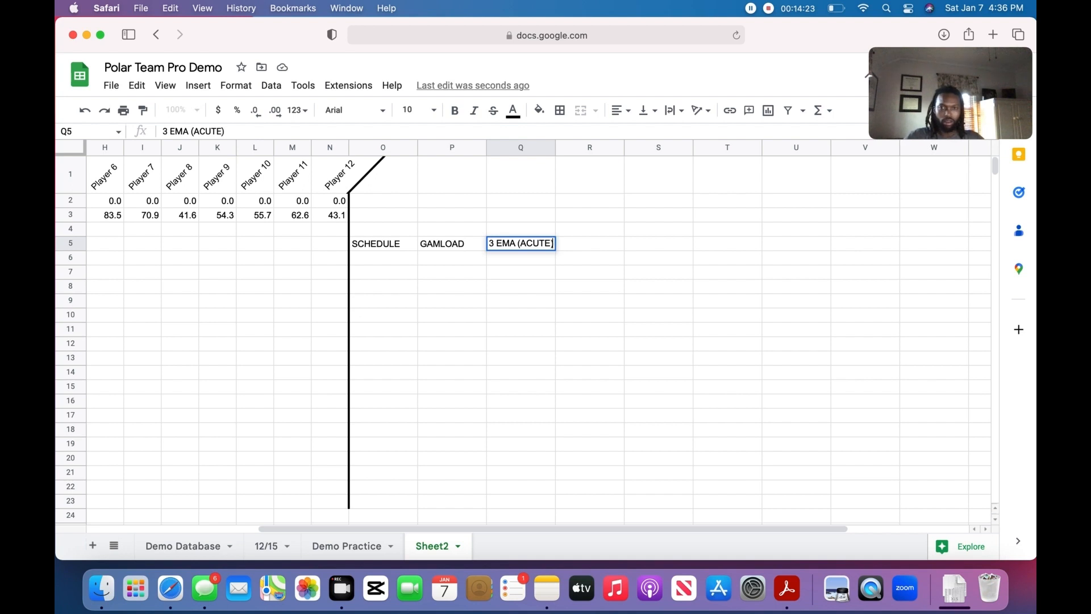
text())
key(Return)
- Enter the headers 21 EMA (CHRONIC) in R5 and ACWR in S5
key(Up)
key(Right)
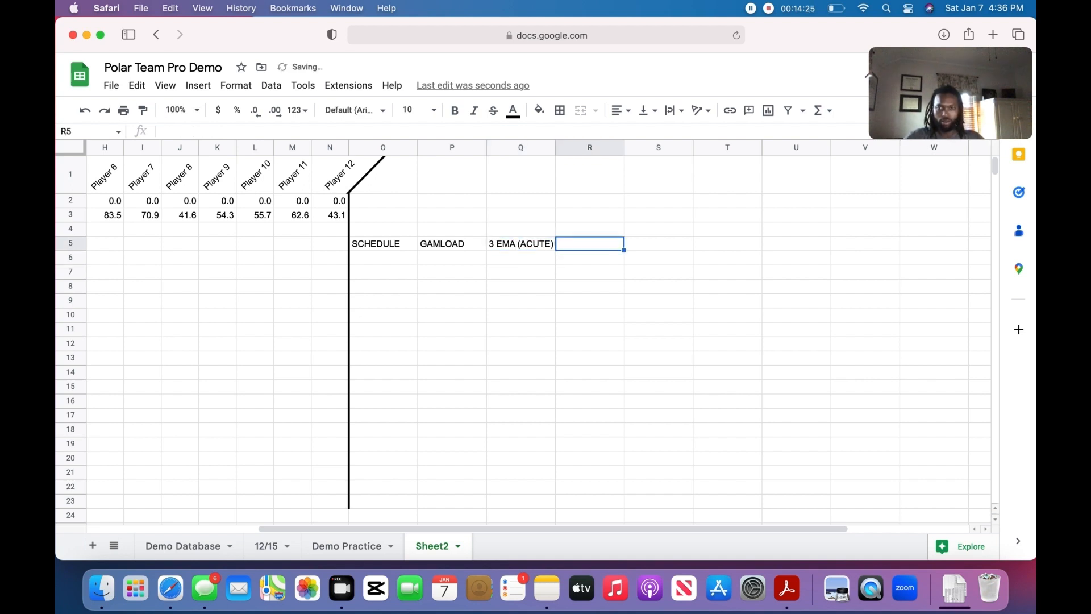
text(21 )
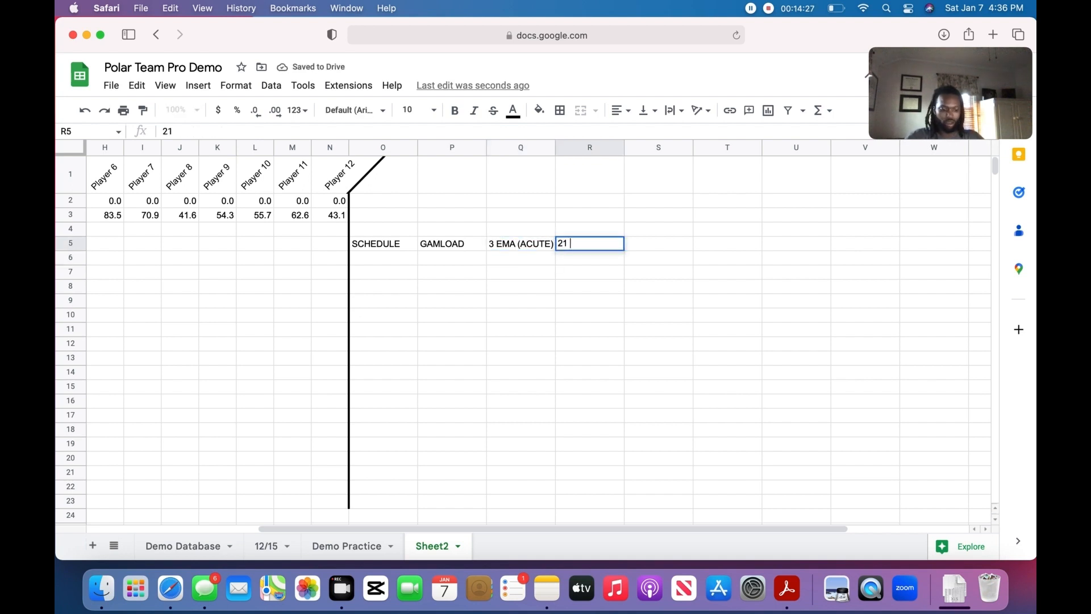
text(EMA ()
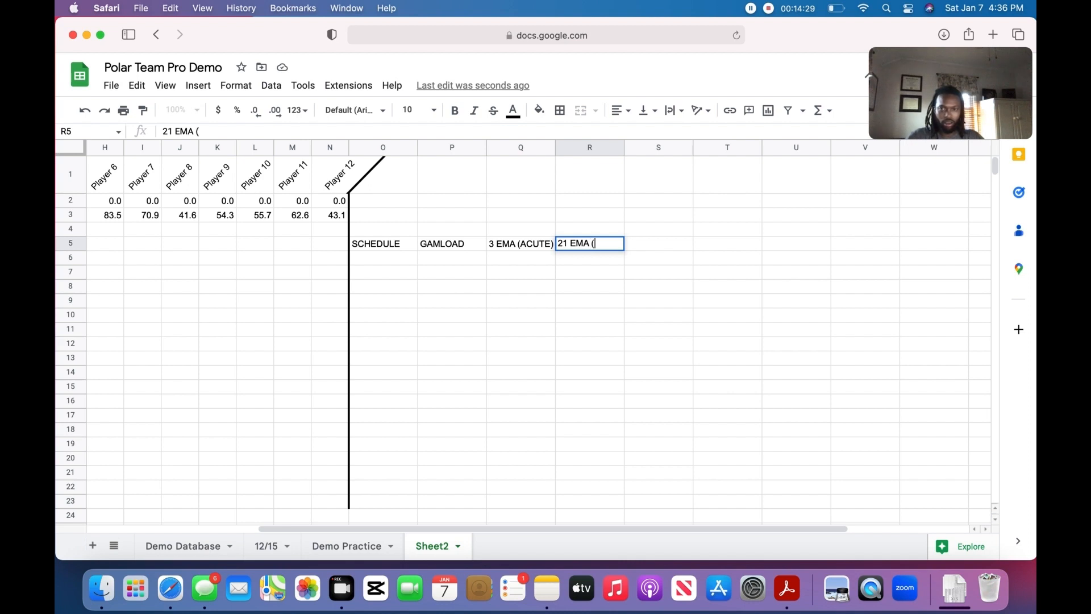
text(CHRONIC))
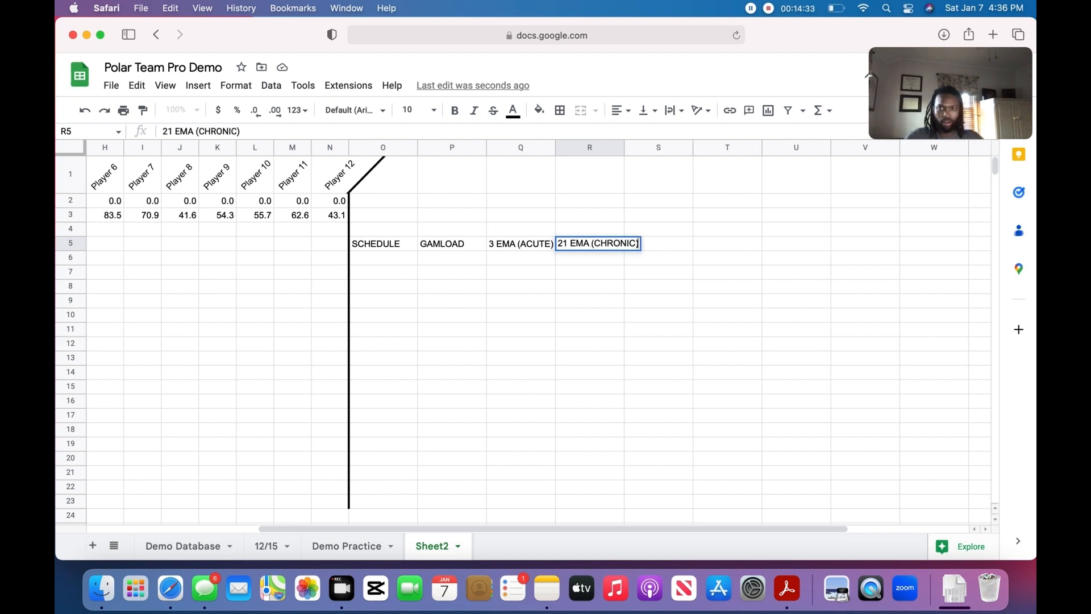
key(Return)
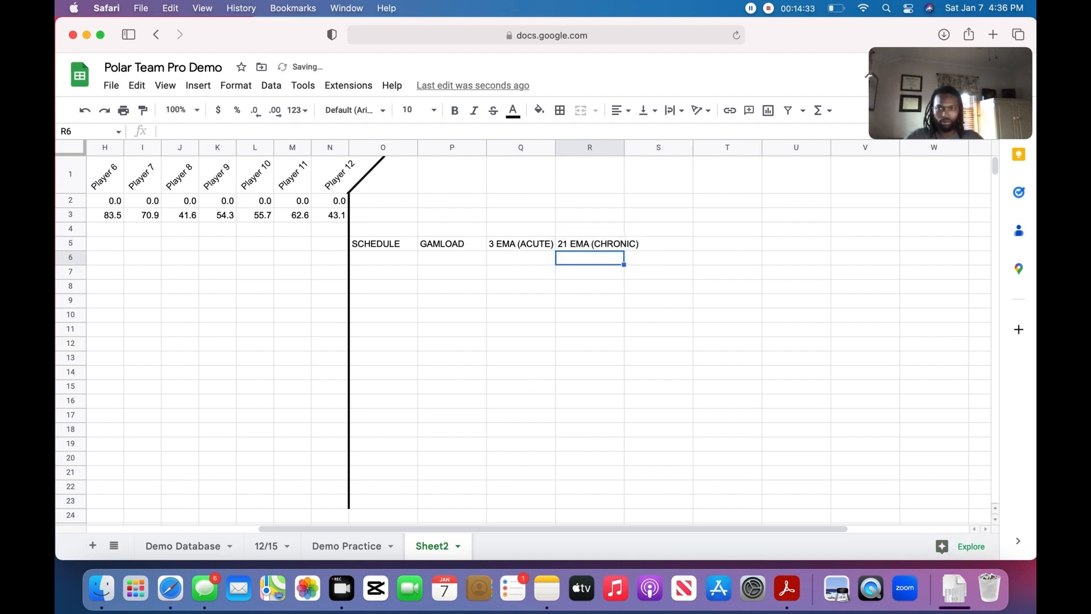
key(Up)
key(Right)
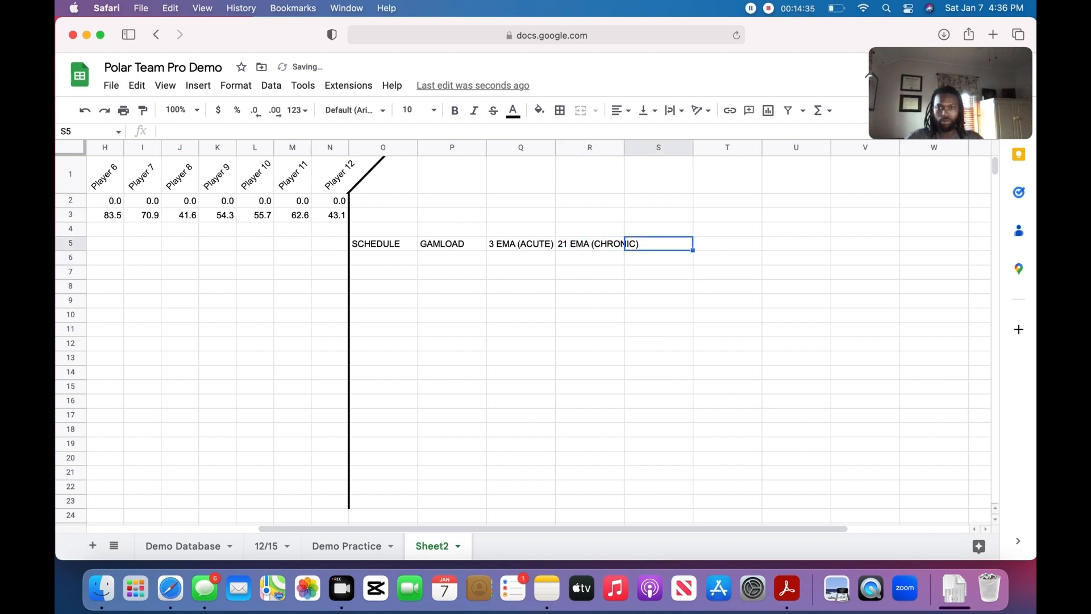
text(ACWR)
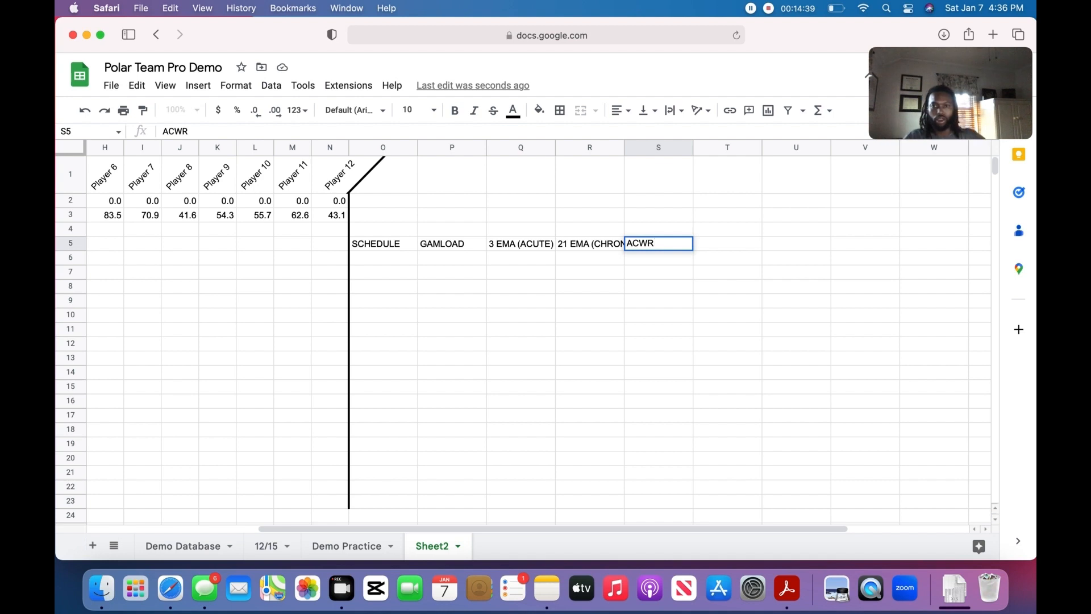
key(Tab)
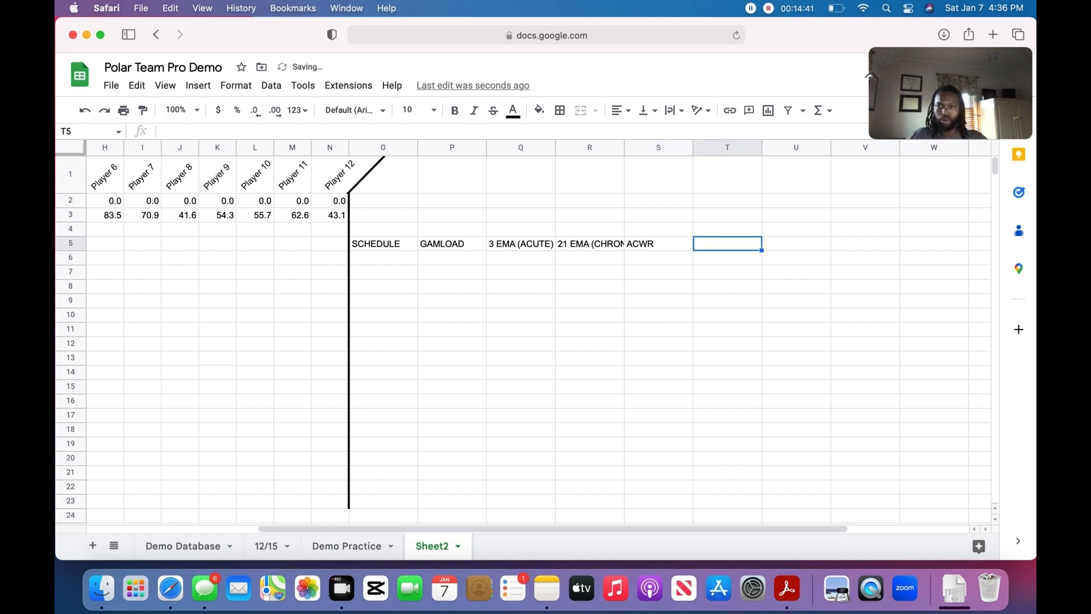
- Enter the threshold headers UPPER THRES in T5 and LOWER THRES in U5
text(U)
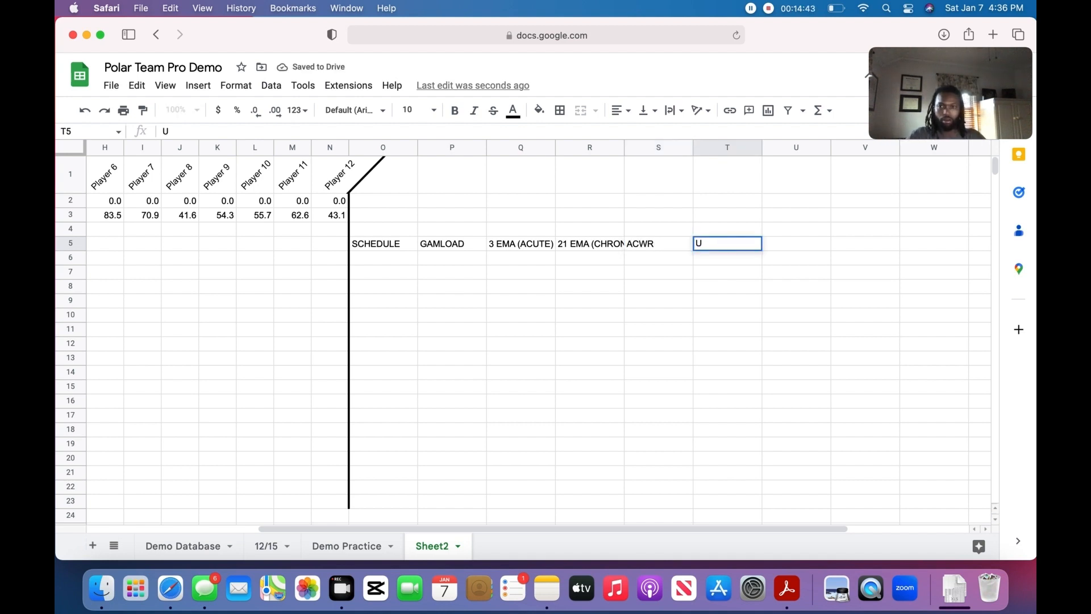
text(PPER T)
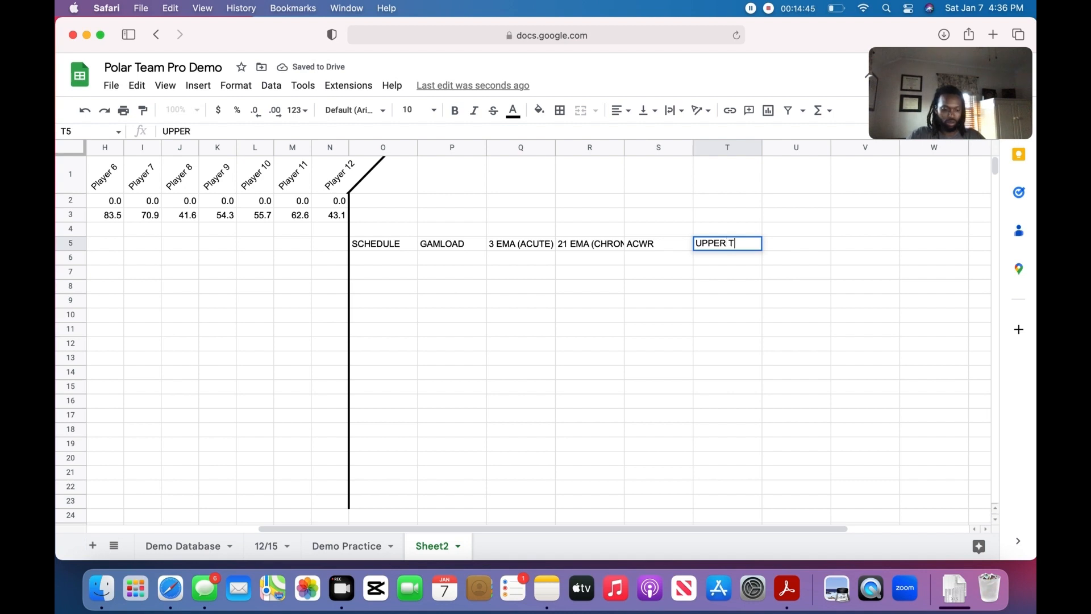
text(H)
key(BackSpace)
text(HRES)
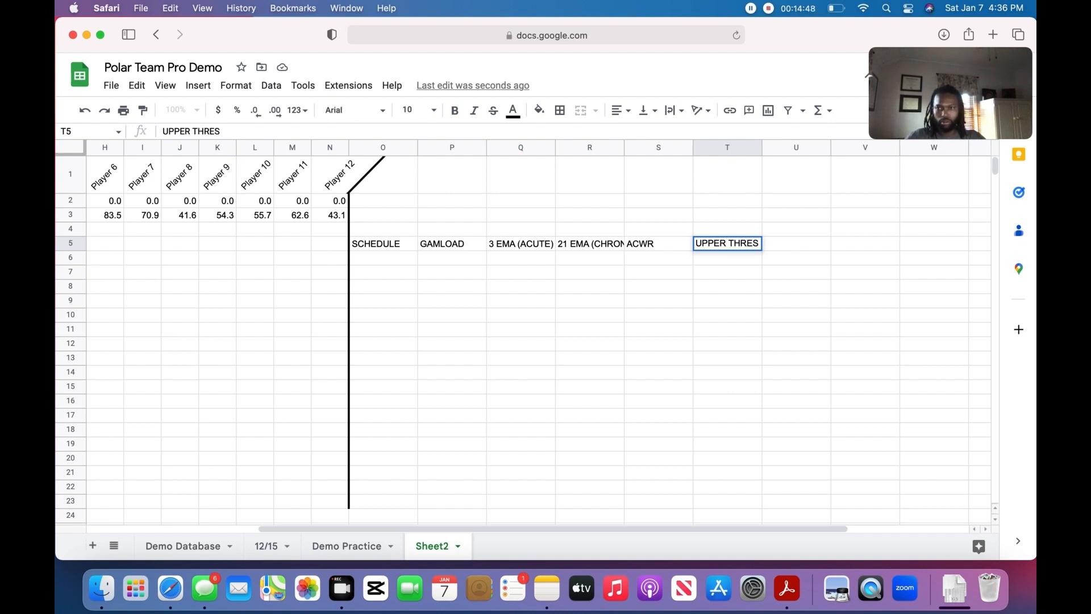
key(Tab)
text(LOWE)
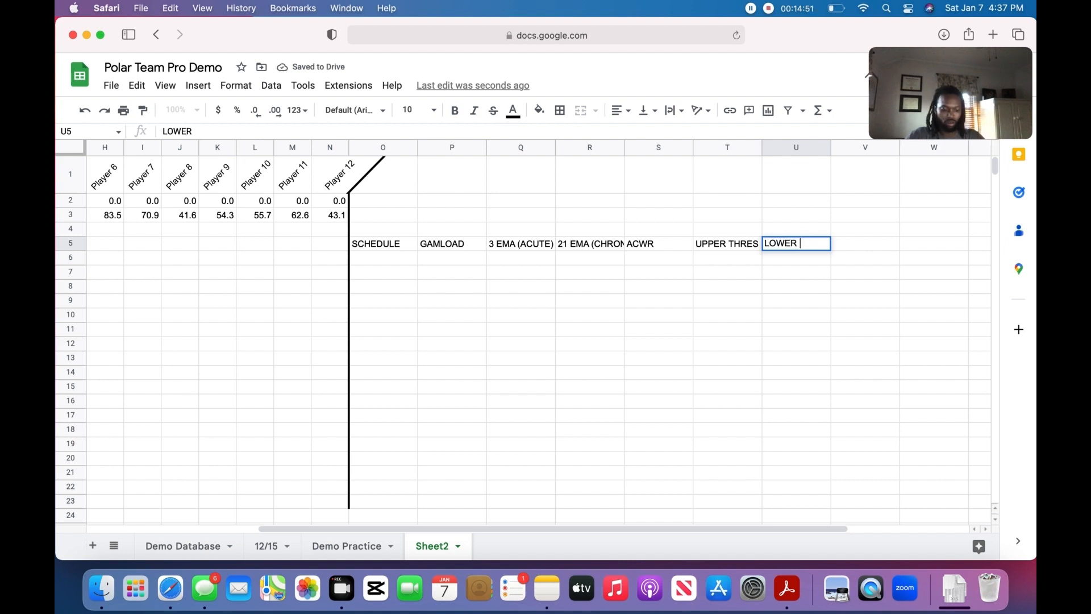
text(R THR)
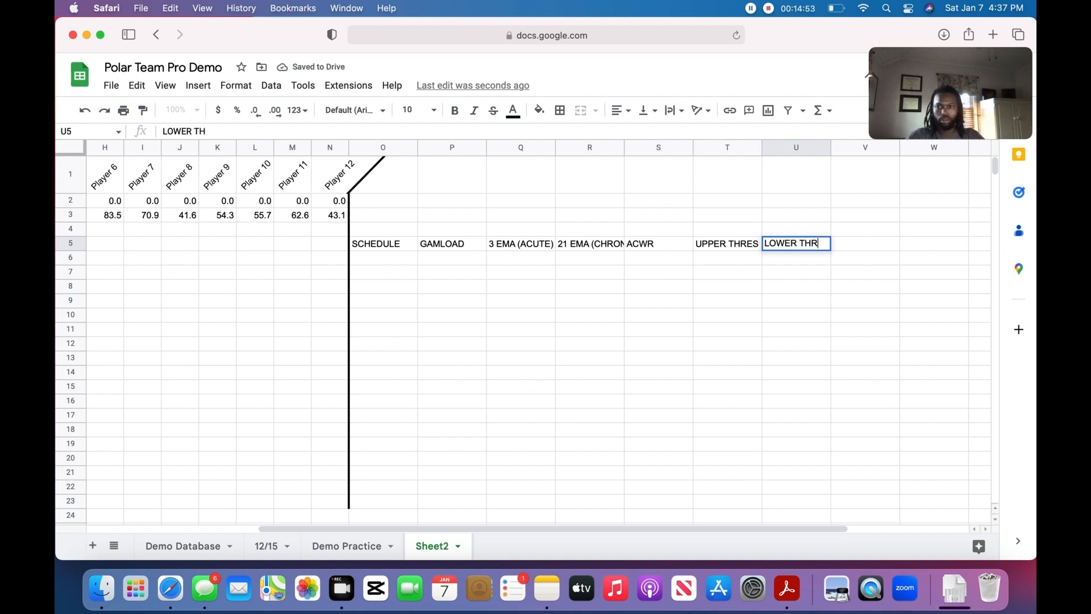
text(ES)
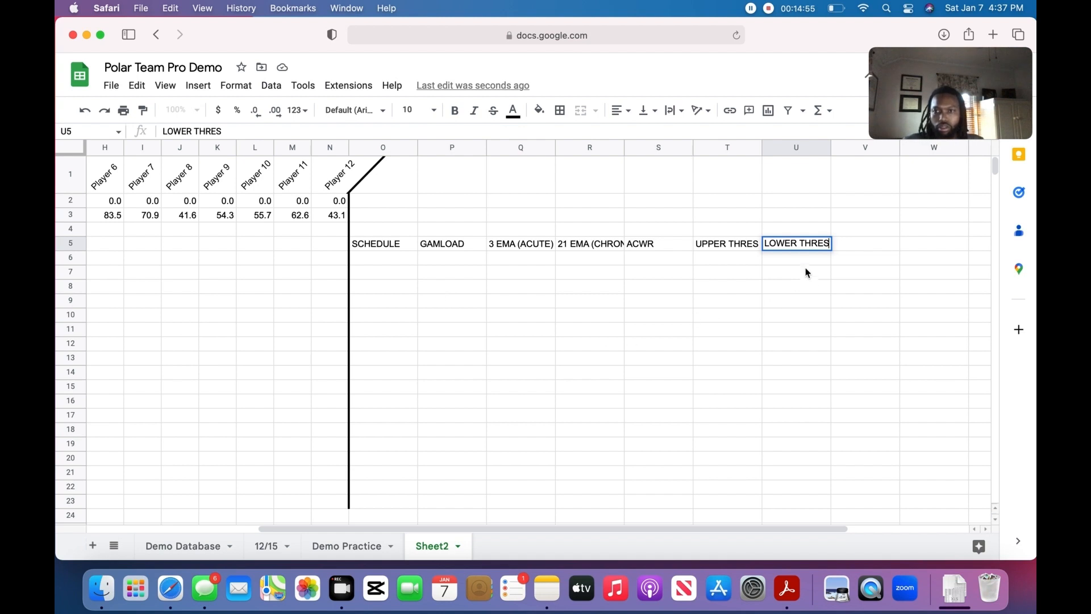
click(718, 258)
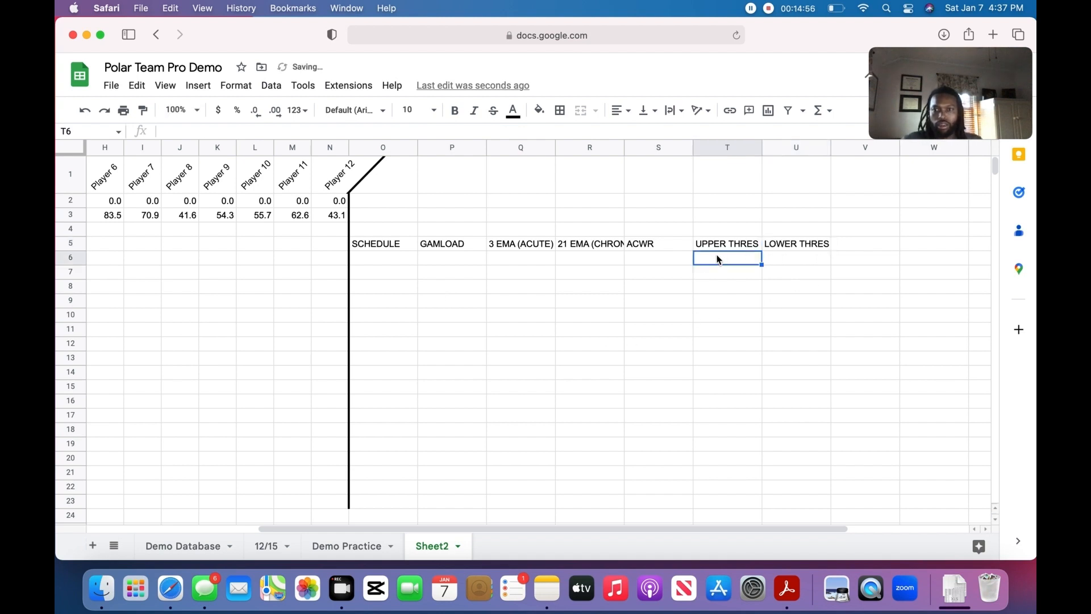
- Merge the empty range O2:U4 above the header row into one cell
click(386, 201)
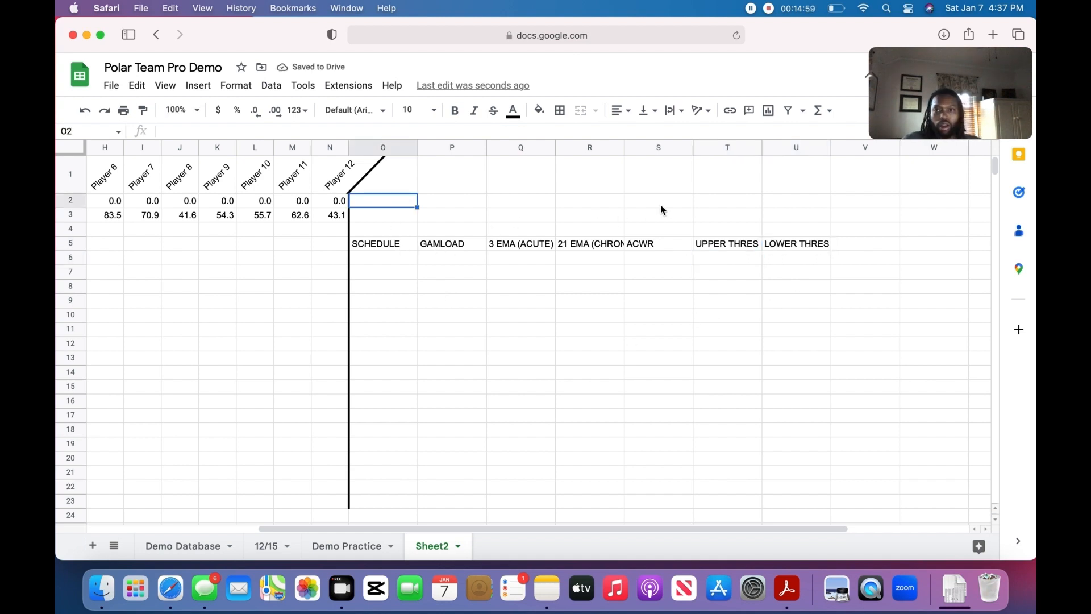
shift+click(804, 230)
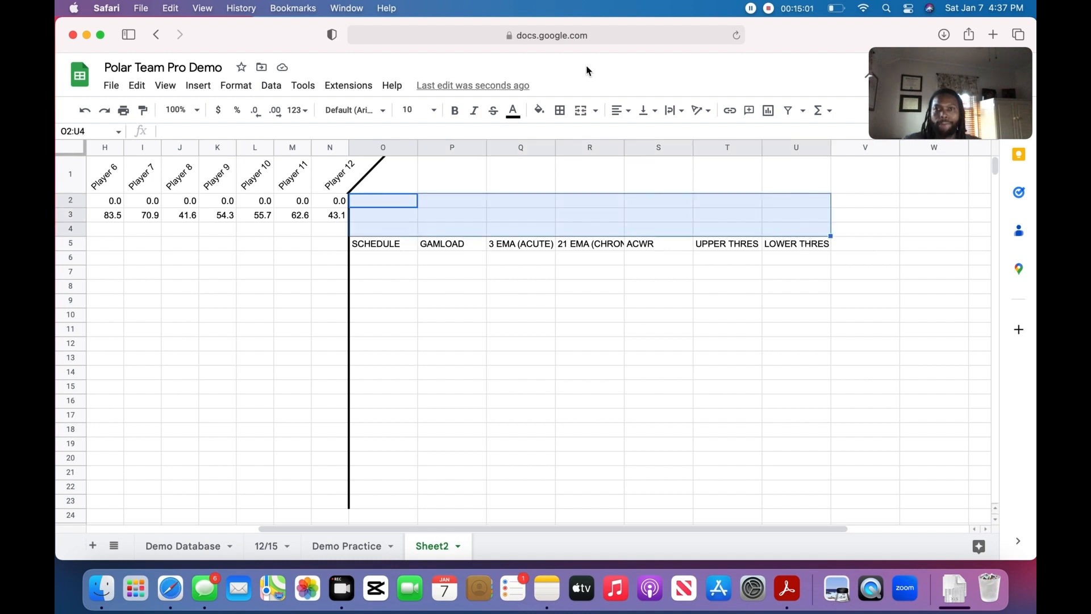
click(585, 111)
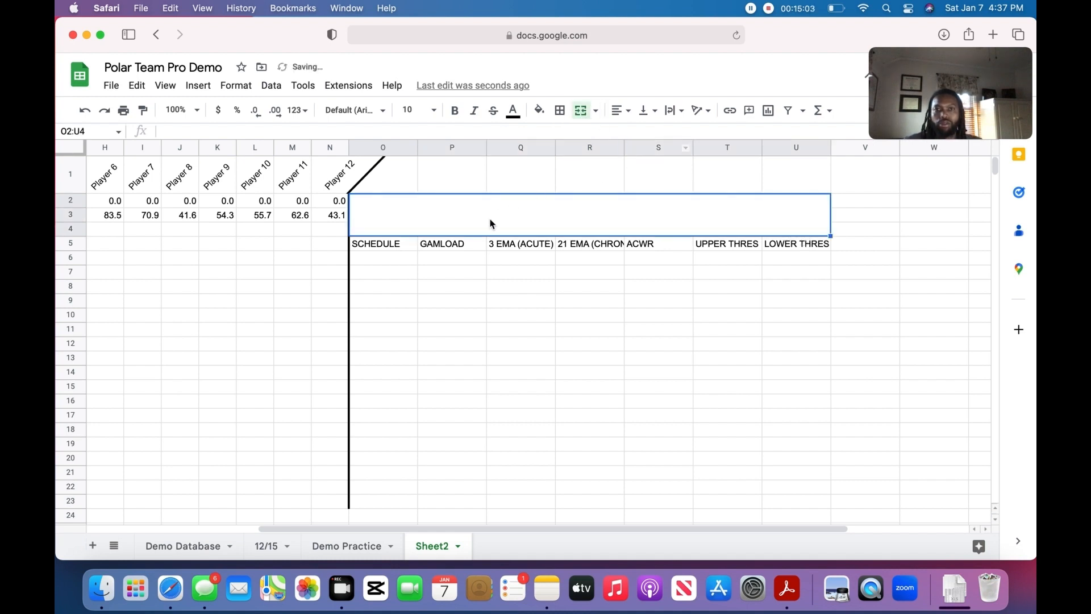
click(563, 295)
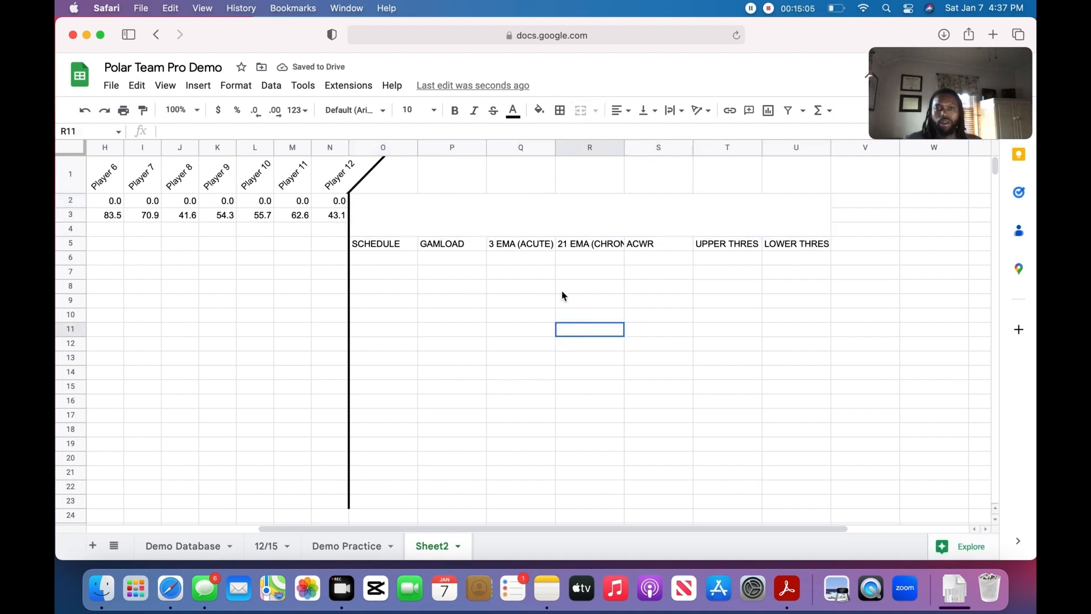
- Add a data validation rule to the merged cell O2:U4 with the criteria Dropdown (from a range)
click(564, 218)
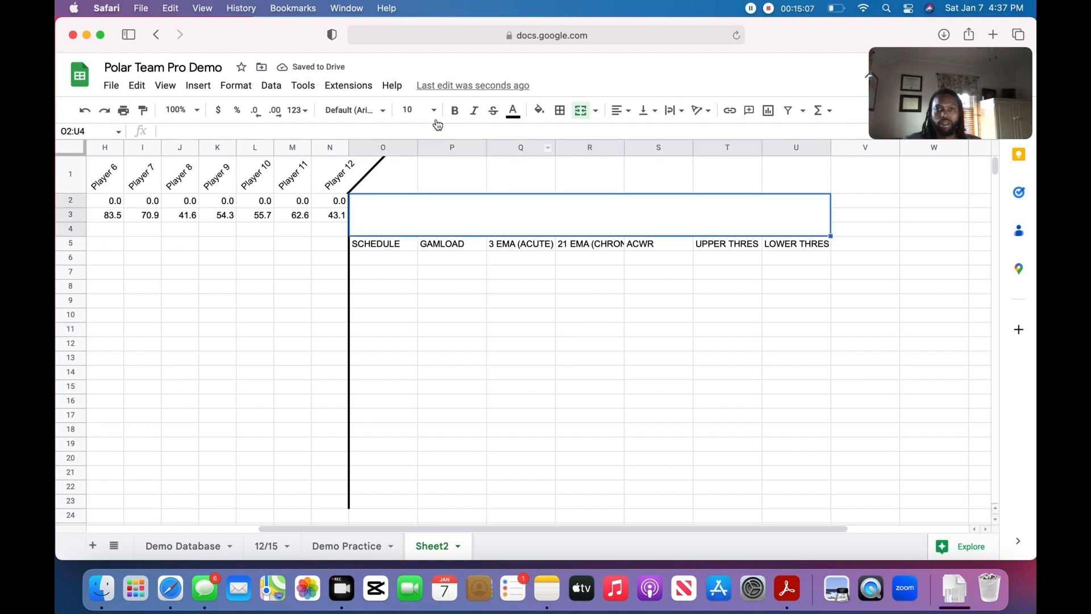
click(271, 86)
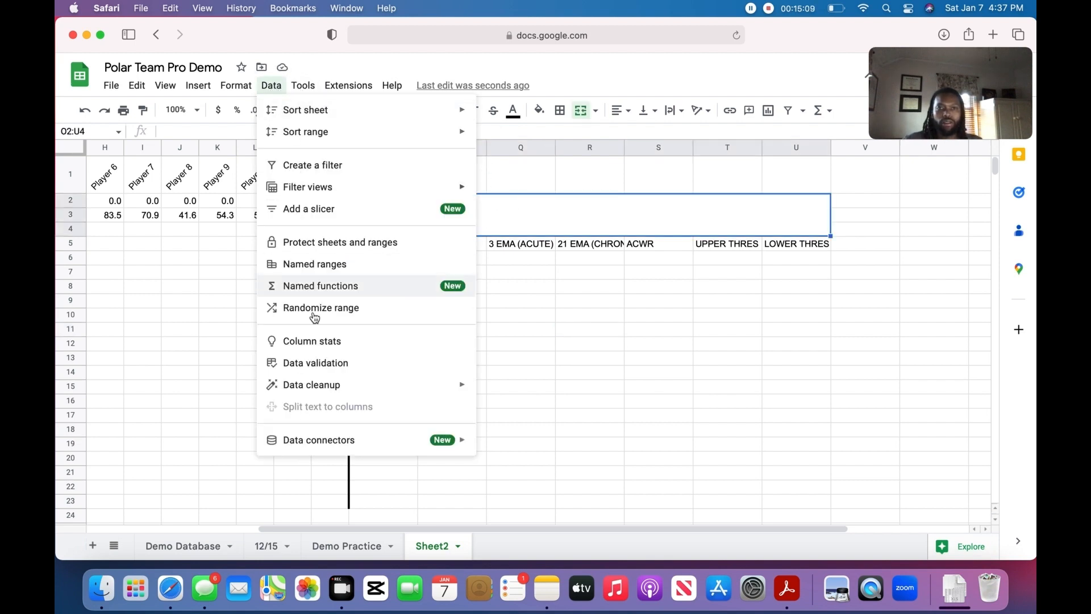
click(328, 365)
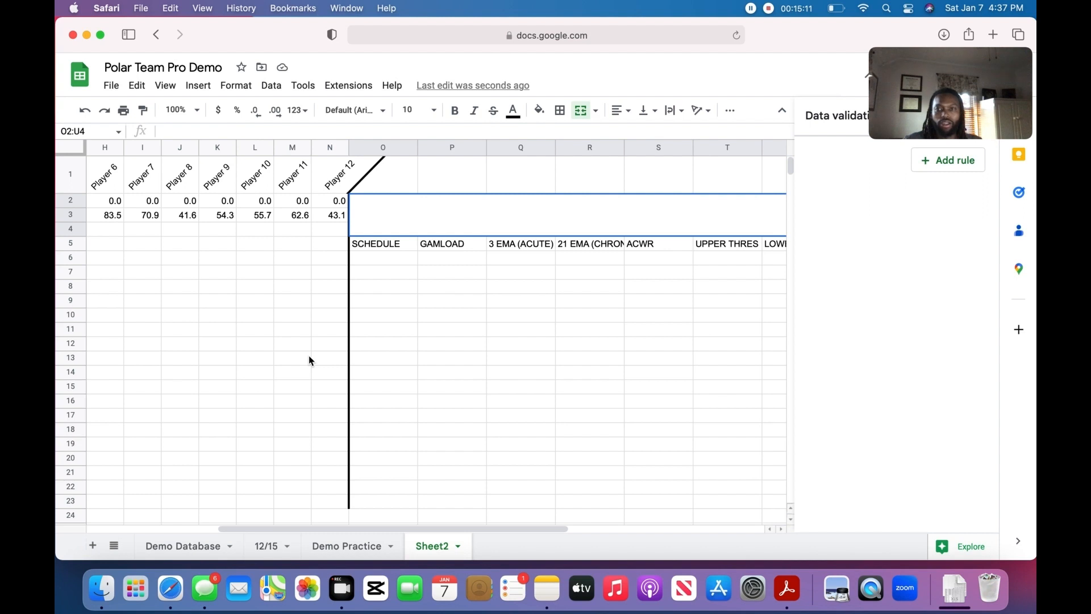
click(938, 161)
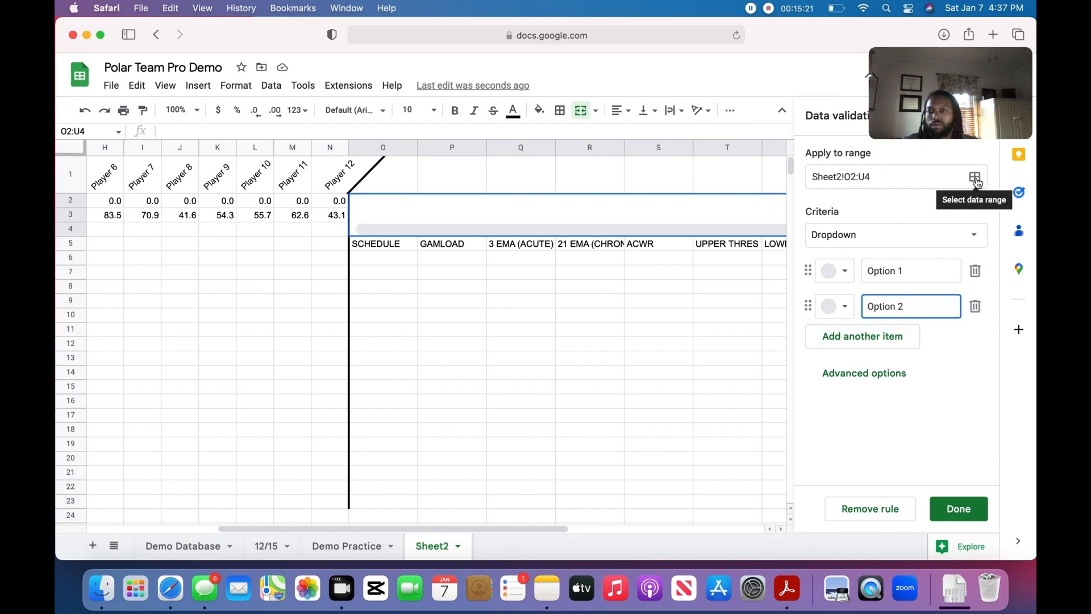
click(972, 235)
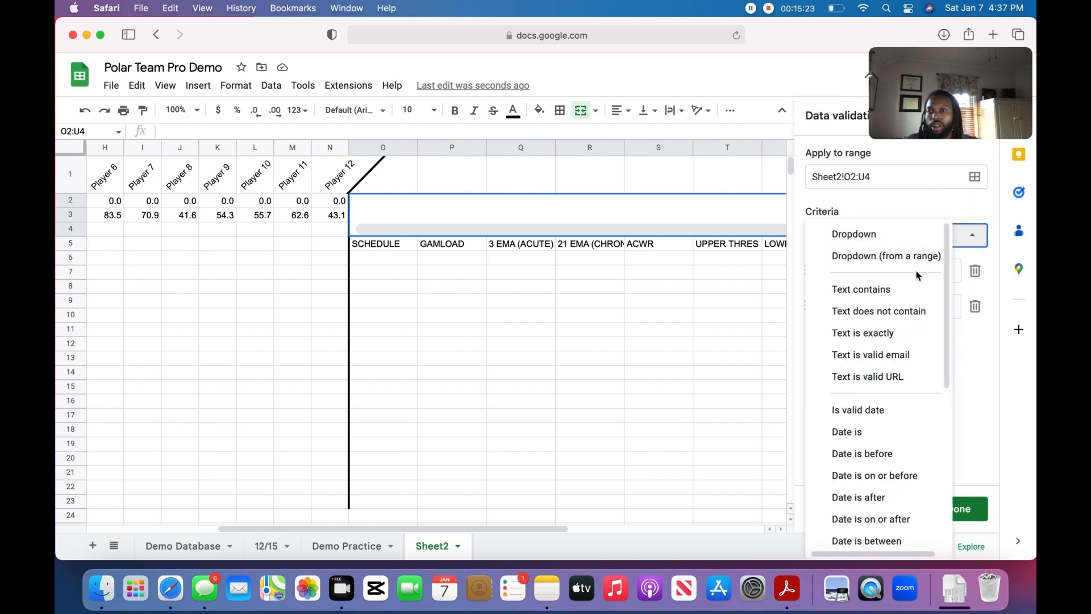
click(905, 258)
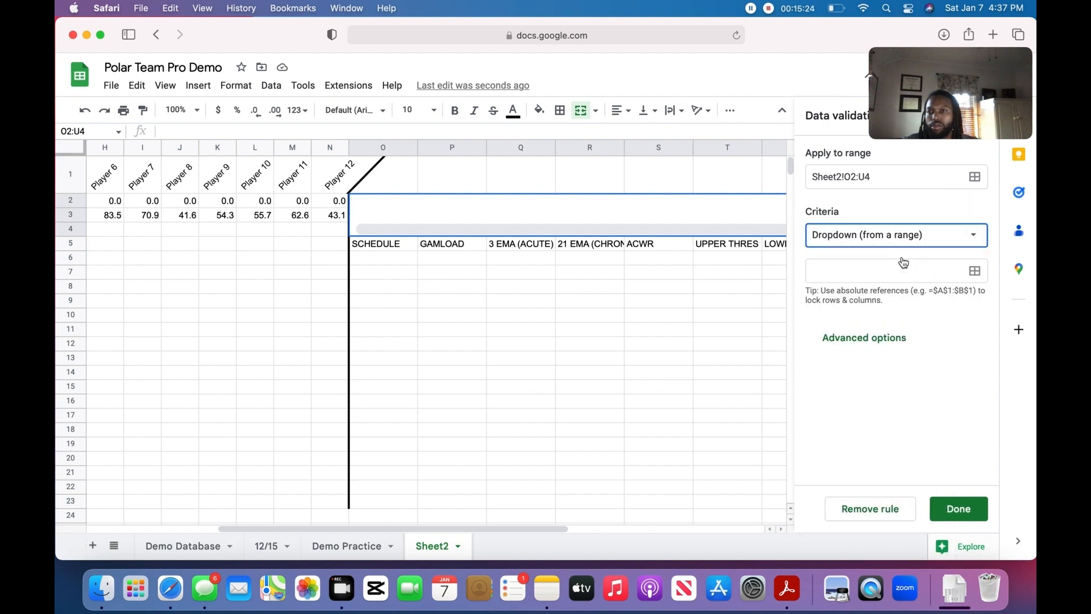
- Use the player names in Sheet2!C1:N1 as the dropdown's source range and save the rule
click(975, 273)
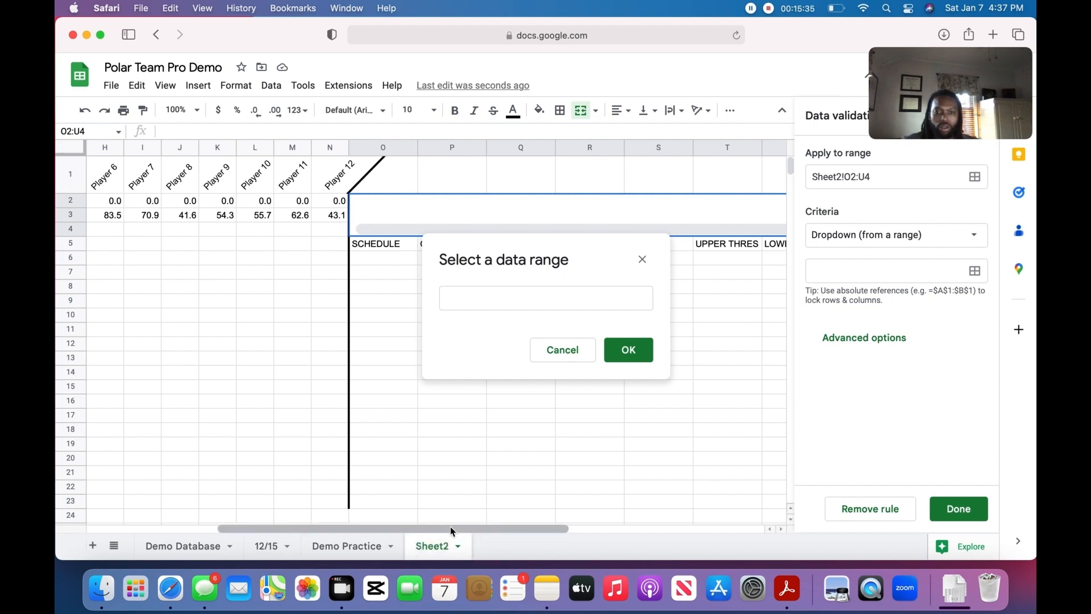
drag(451, 528, 346, 516)
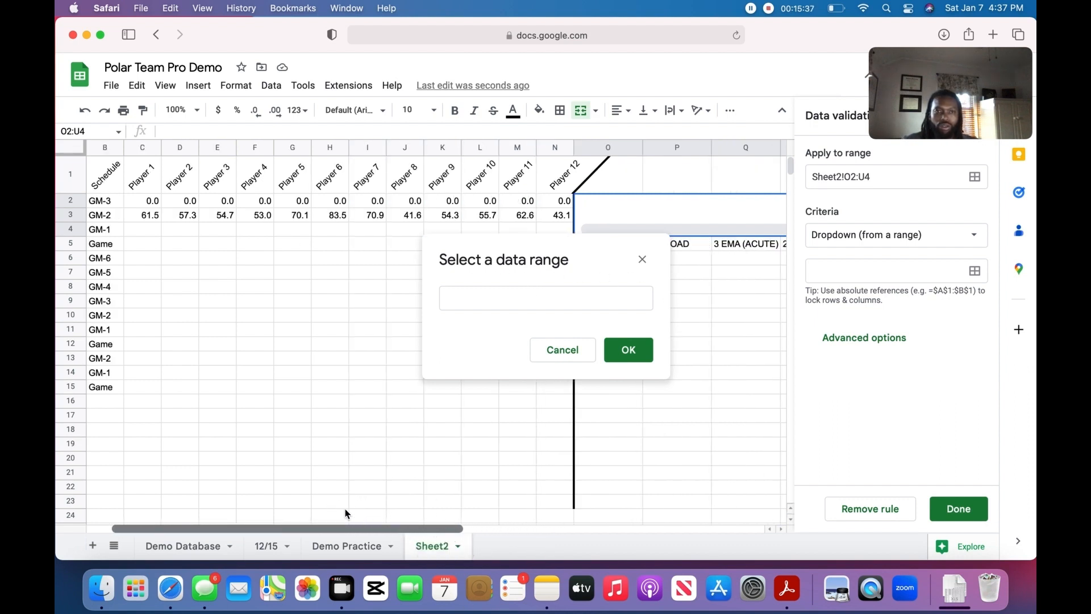
click(139, 175)
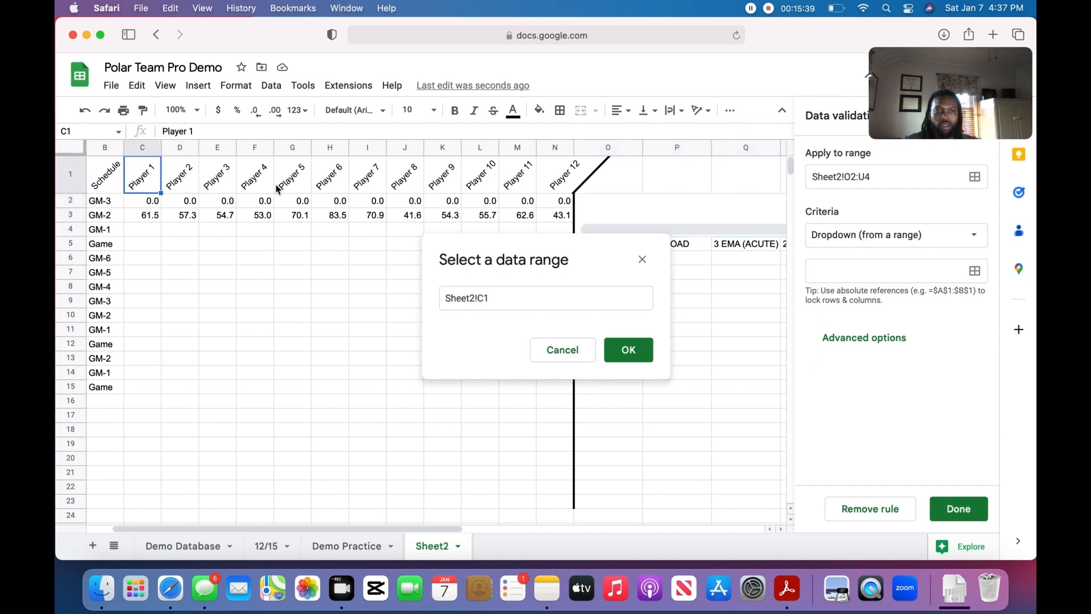
shift+click(561, 182)
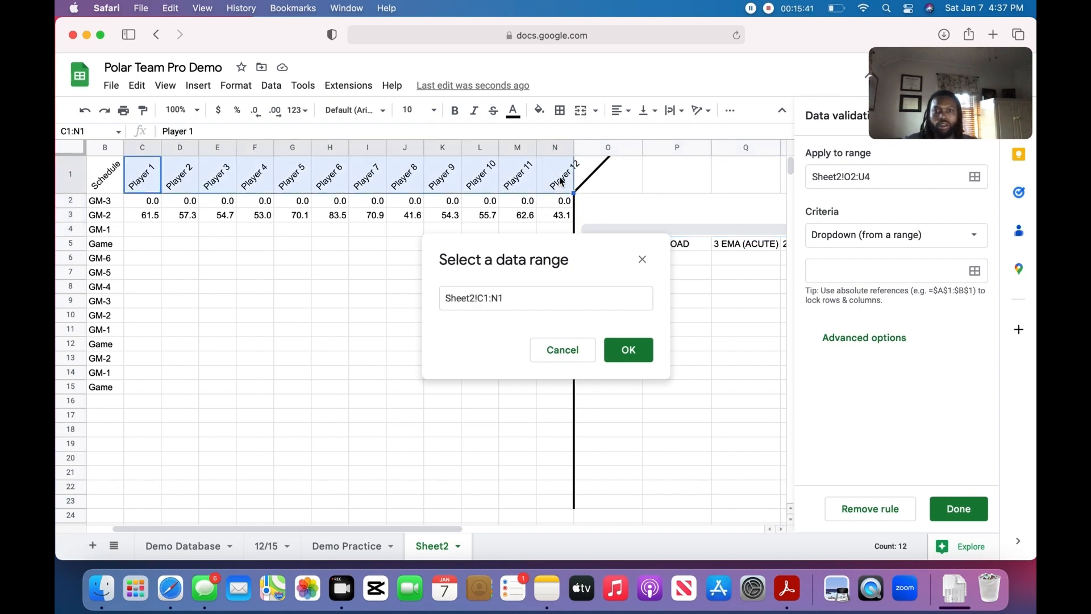
click(623, 357)
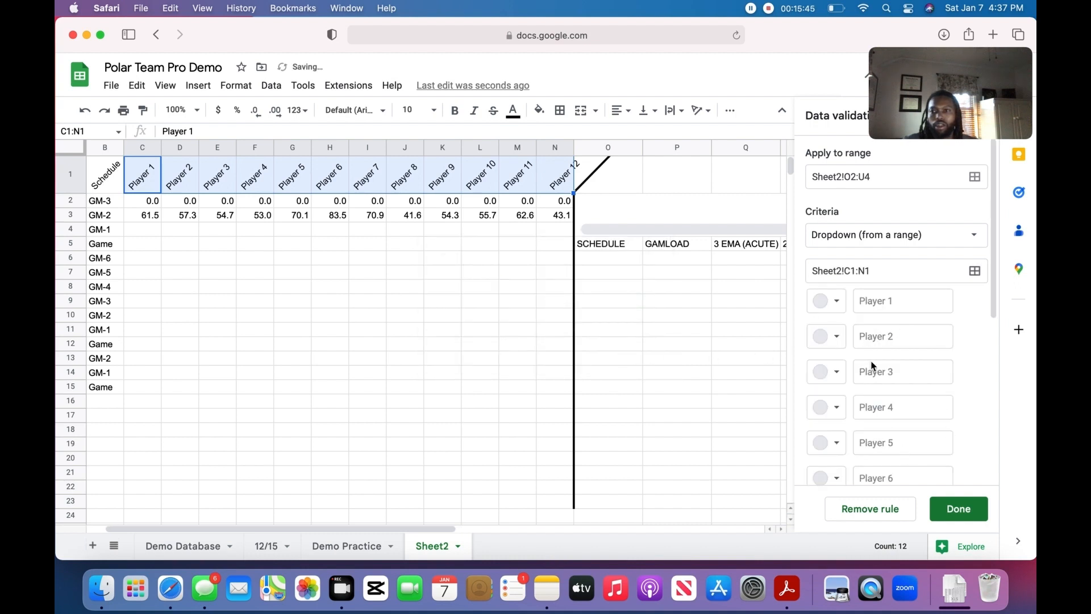
scroll(873, 365, down, 5)
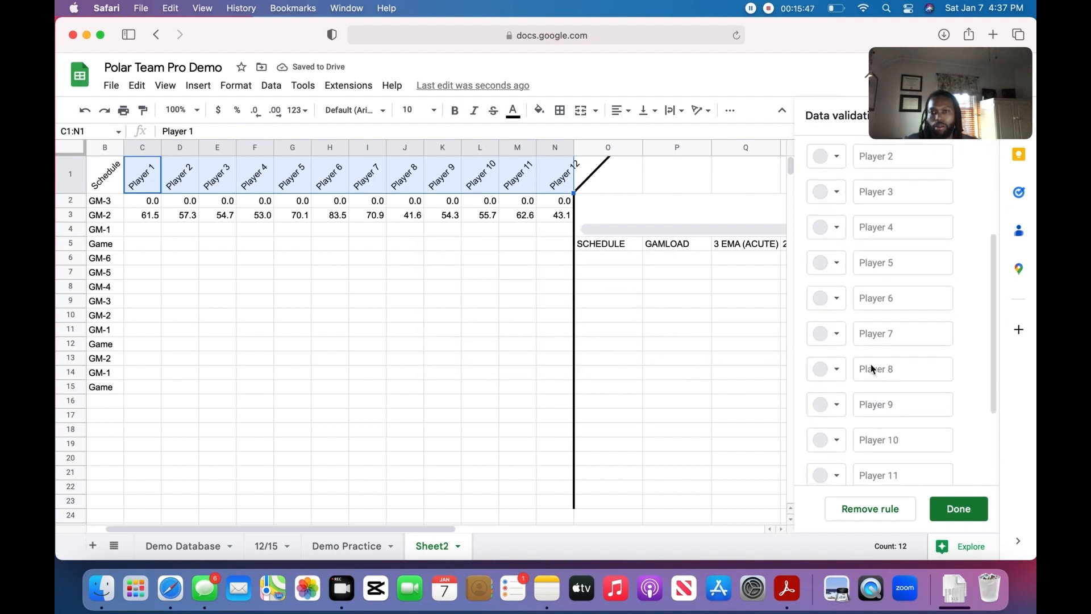
click(958, 509)
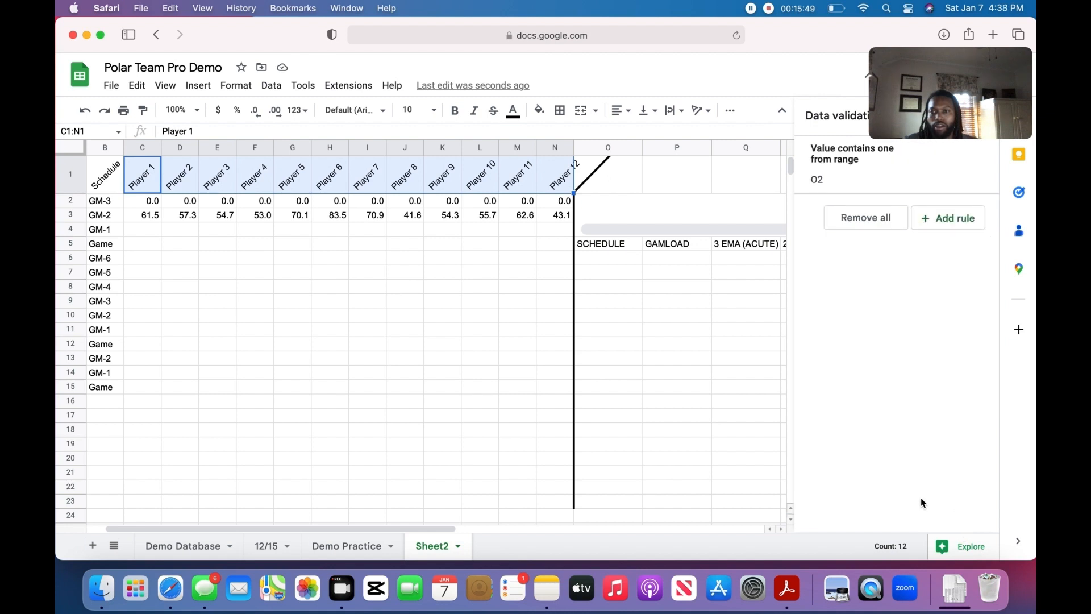
- Set the font size of the merged dropdown cell O2:U4 to 36
drag(407, 527, 635, 547)
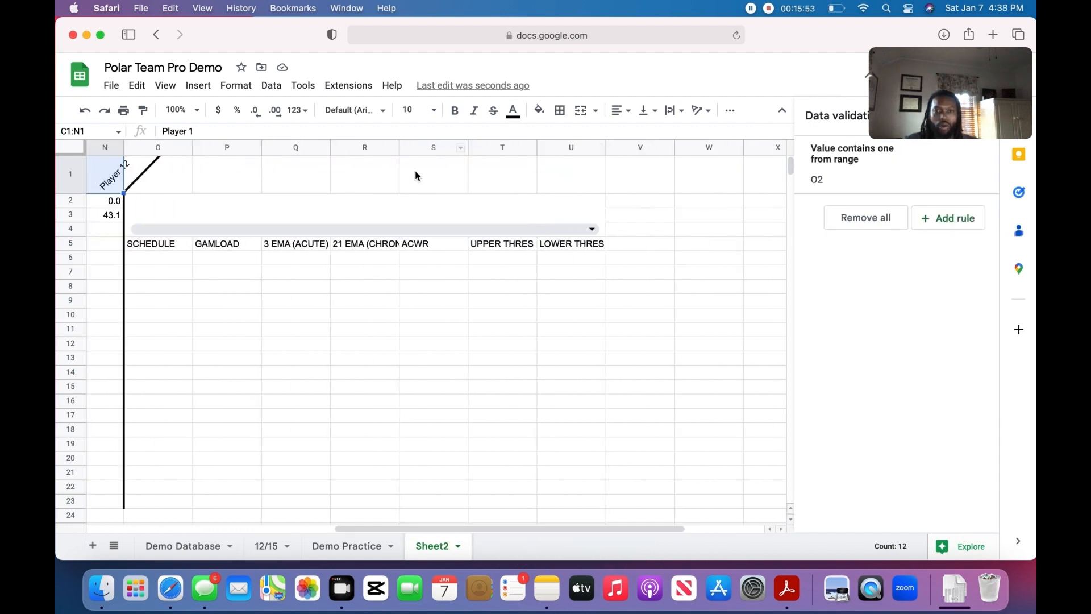
click(368, 209)
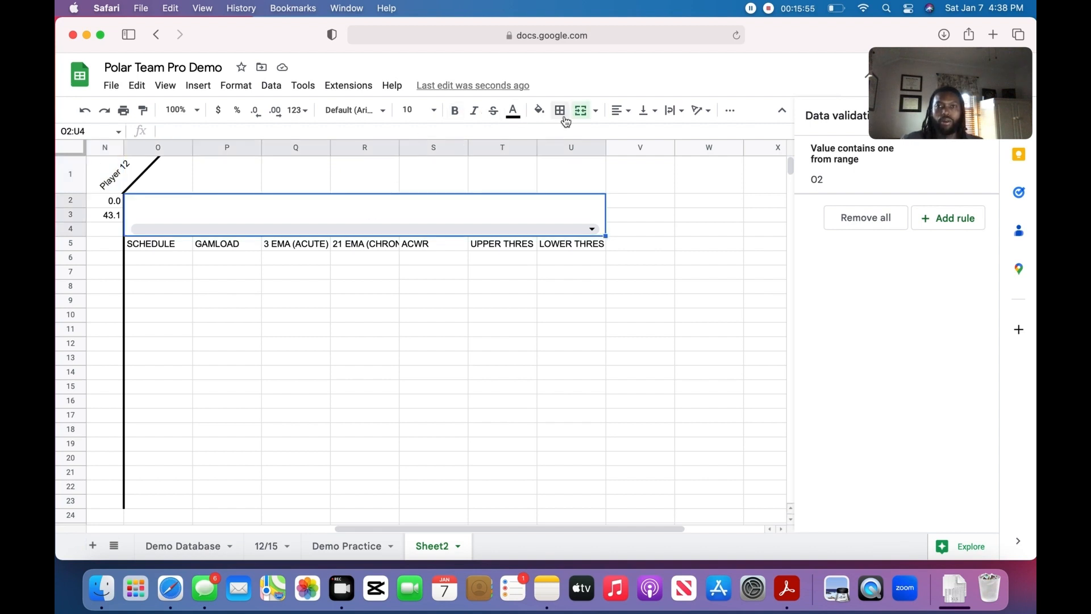
click(436, 112)
click(411, 353)
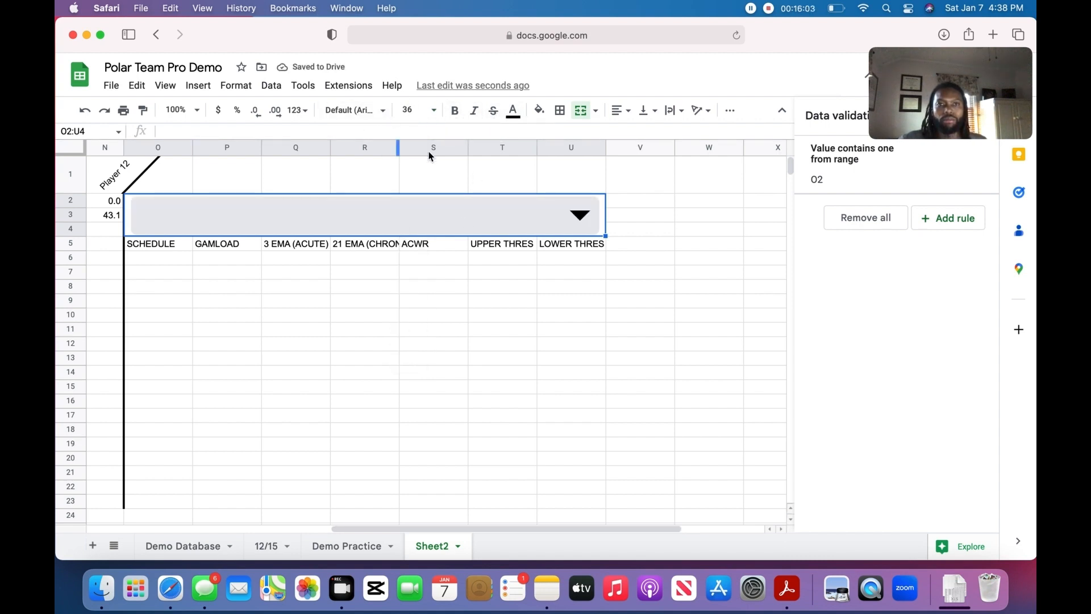
- Center the content of the merged dropdown cell horizontally and align it to the middle vertically
click(620, 110)
click(636, 134)
click(647, 109)
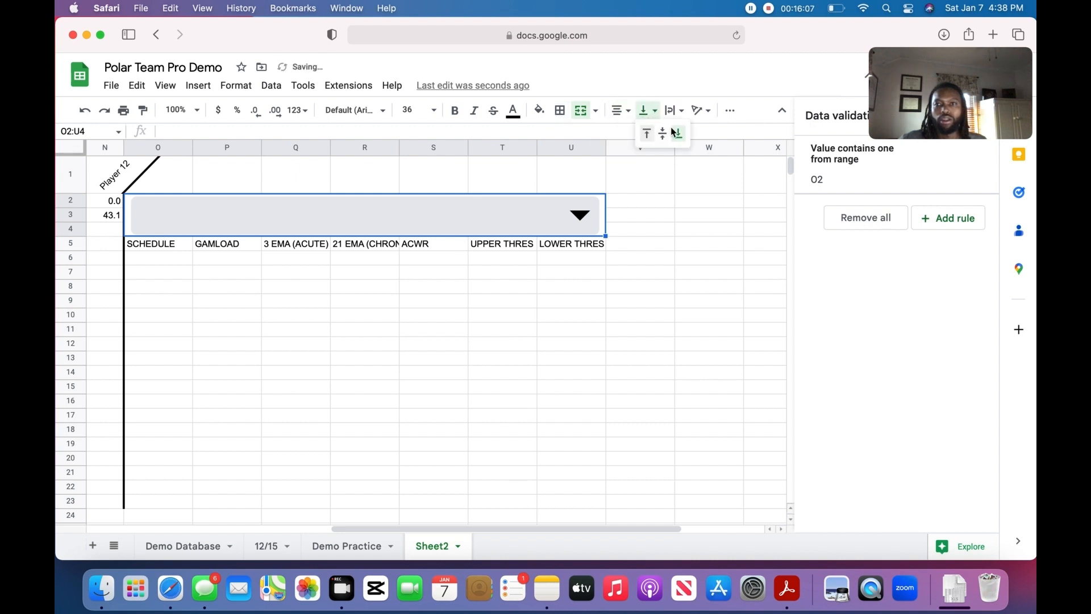
click(663, 137)
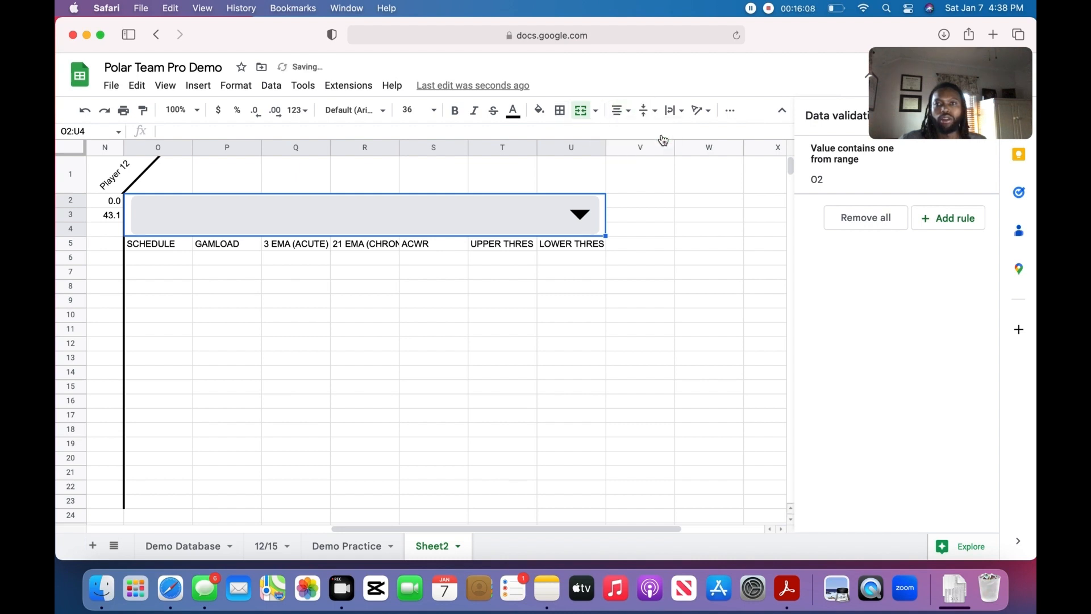
click(652, 221)
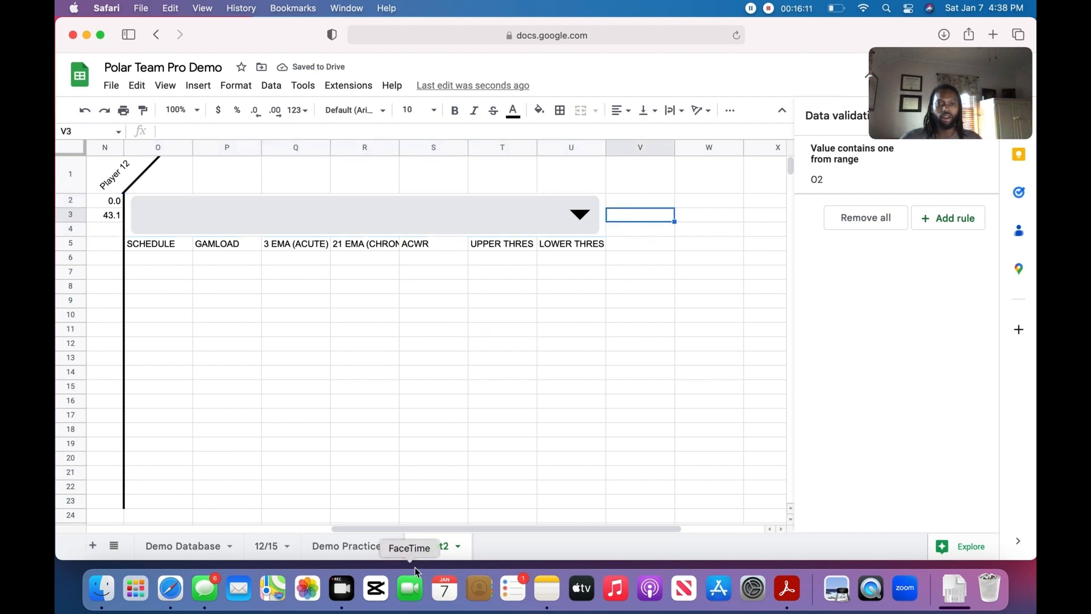
- Choose Player 4 in the dropdown above the table headers
mouse_move(412, 530)
mouse_down()
mouse_move(370, 528)
mouse_move(407, 529)
mouse_up()
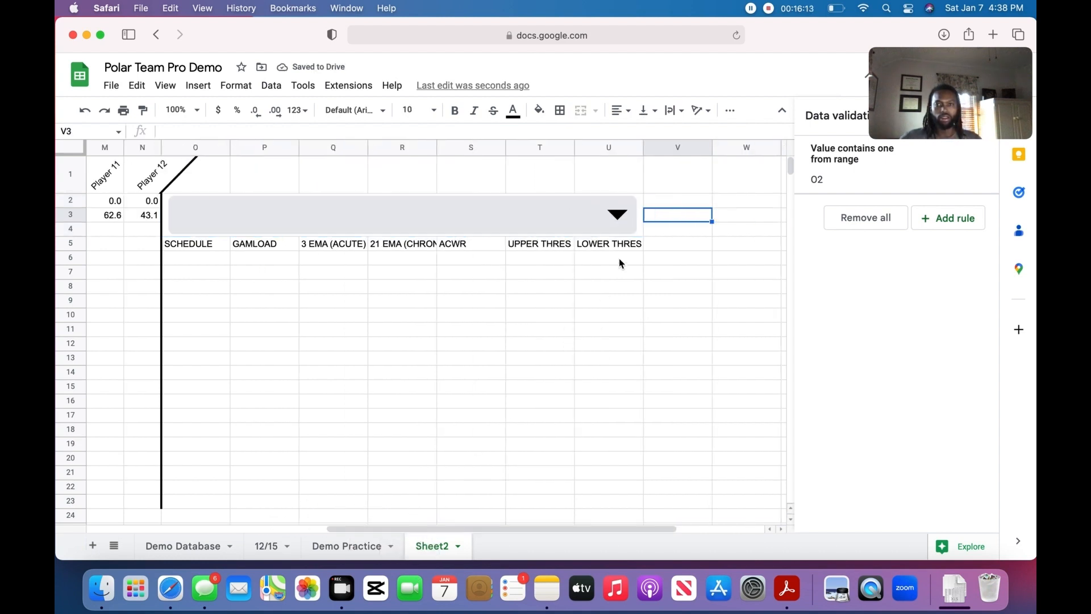
click(617, 215)
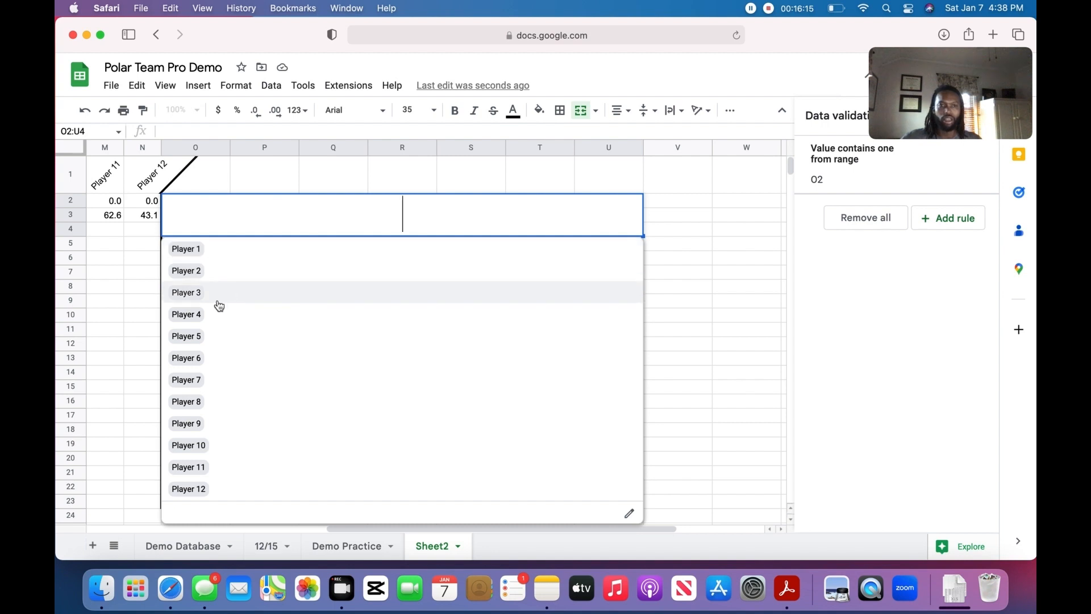
click(195, 314)
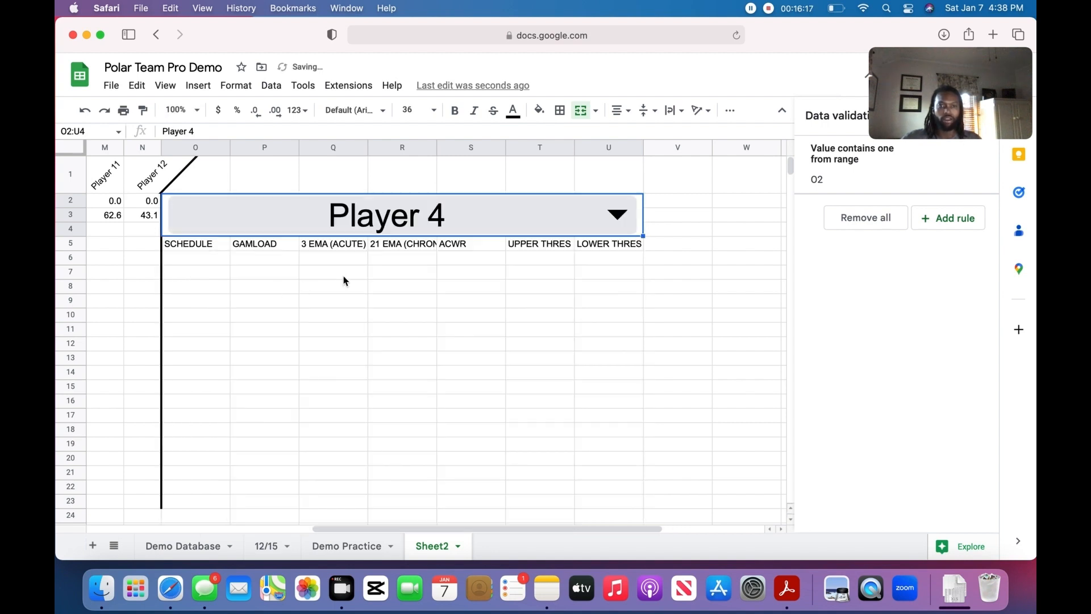
click(388, 277)
- Copy the schedule entries in B2:B15 into the SCHEDULE column starting at O6
drag(405, 530, 150, 463)
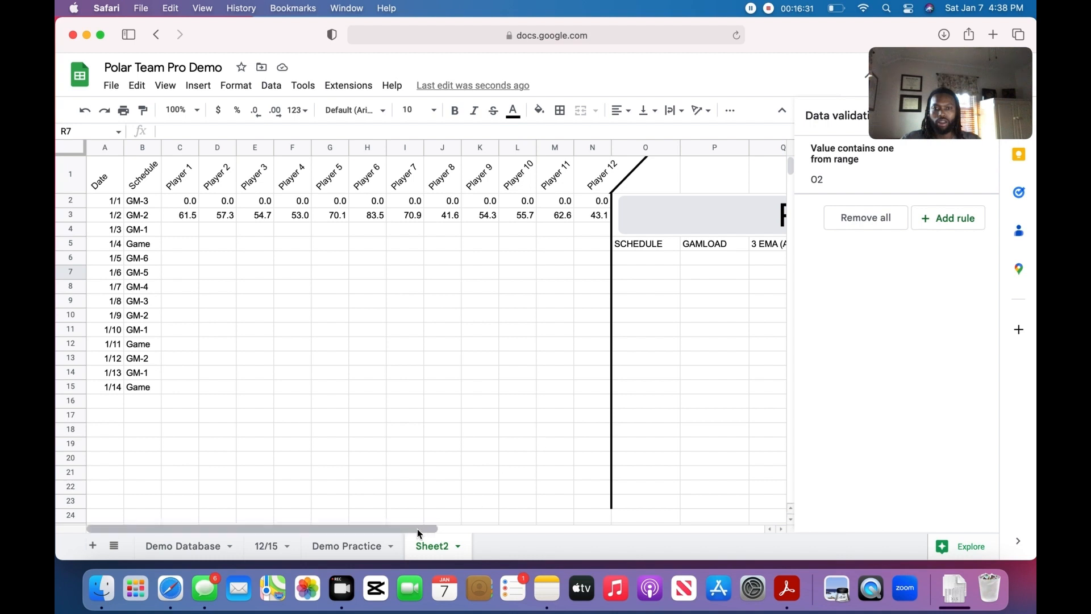
drag(419, 529, 453, 528)
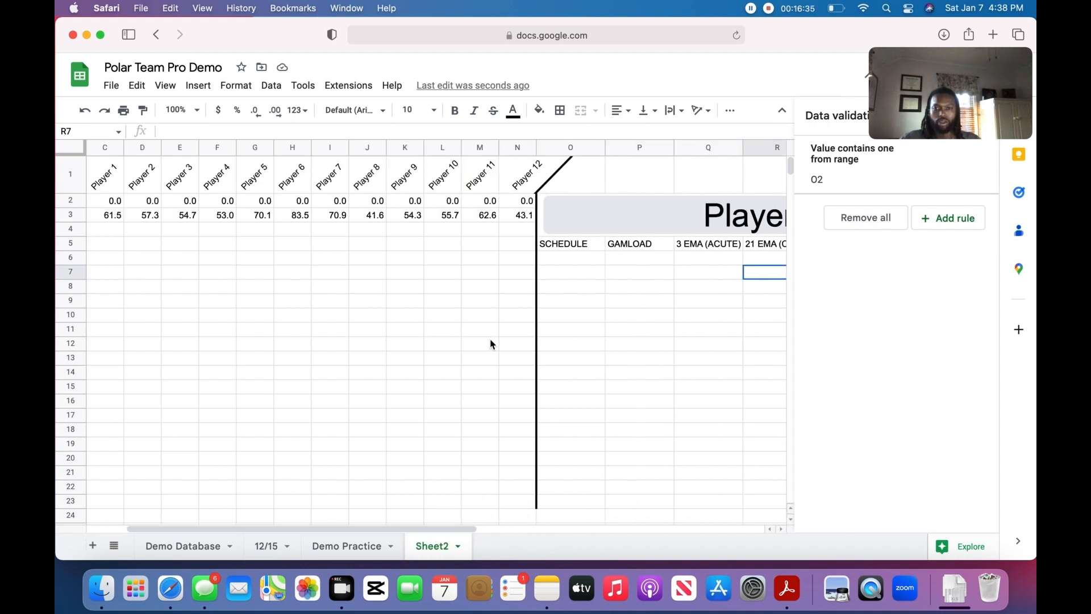
drag(260, 529, 107, 487)
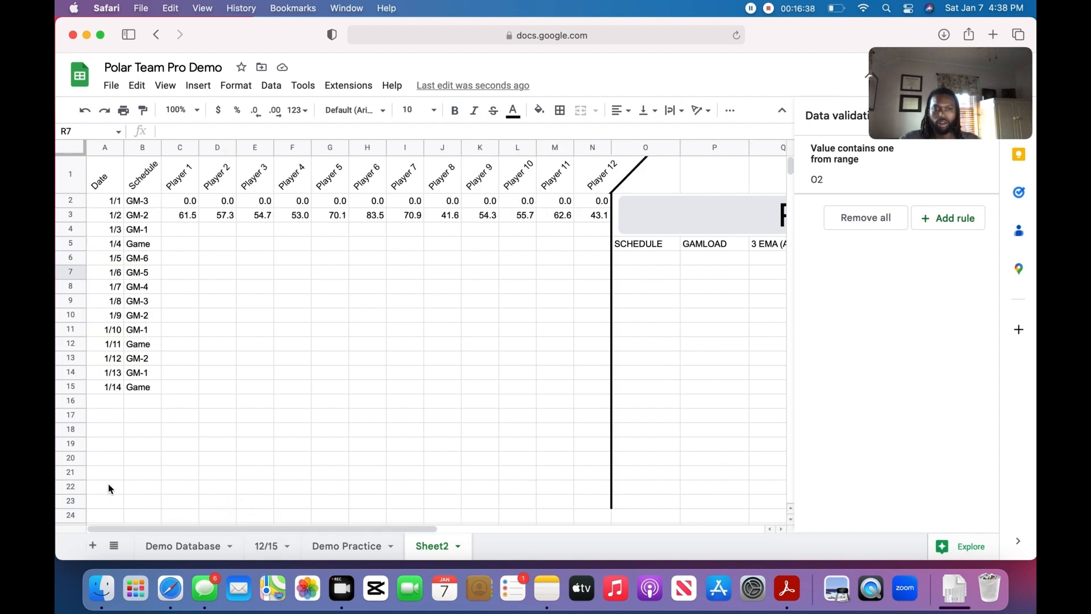
click(140, 201)
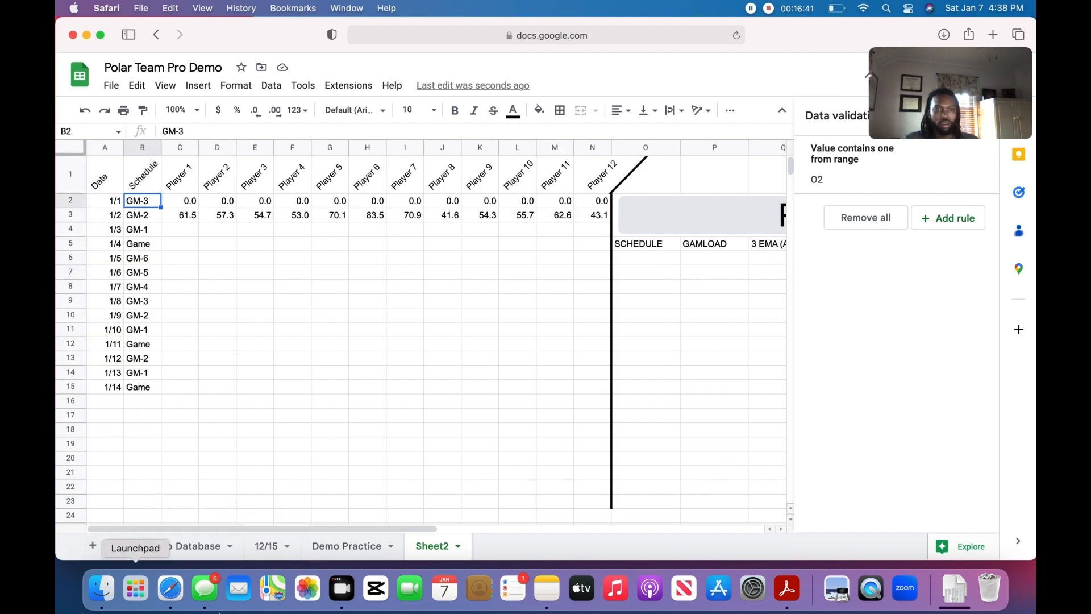
shift+click(148, 391)
key(cmd+c)
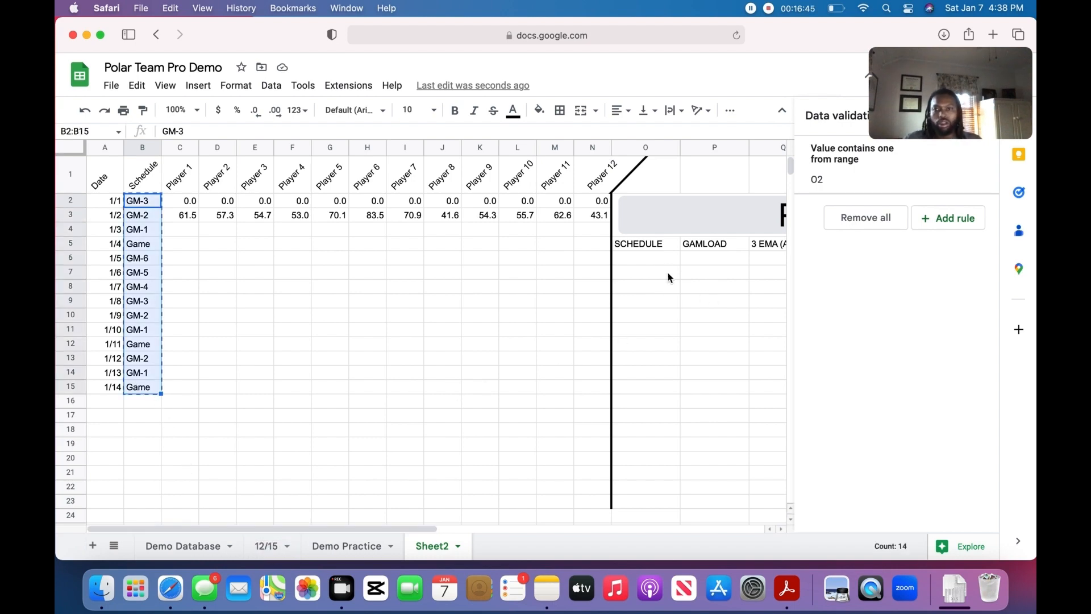
click(653, 248)
click(655, 258)
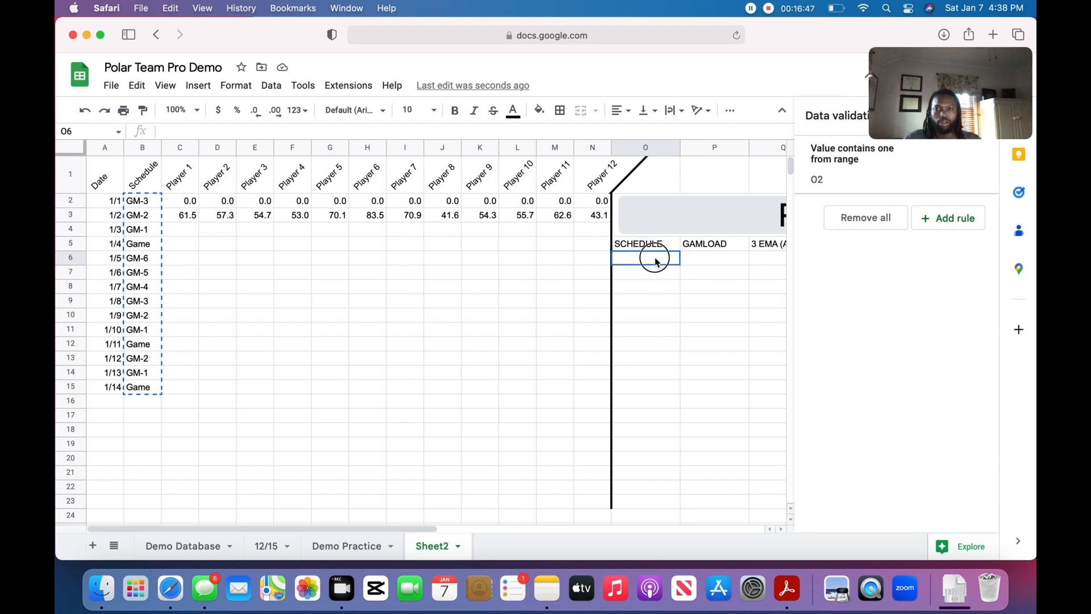
key(cmd+v)
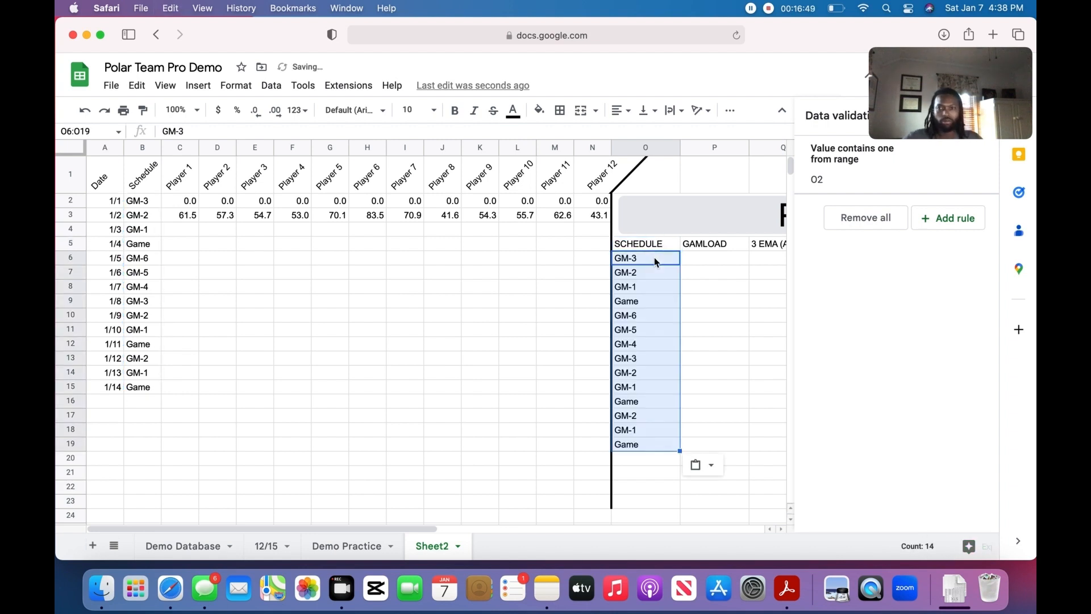
click(725, 305)
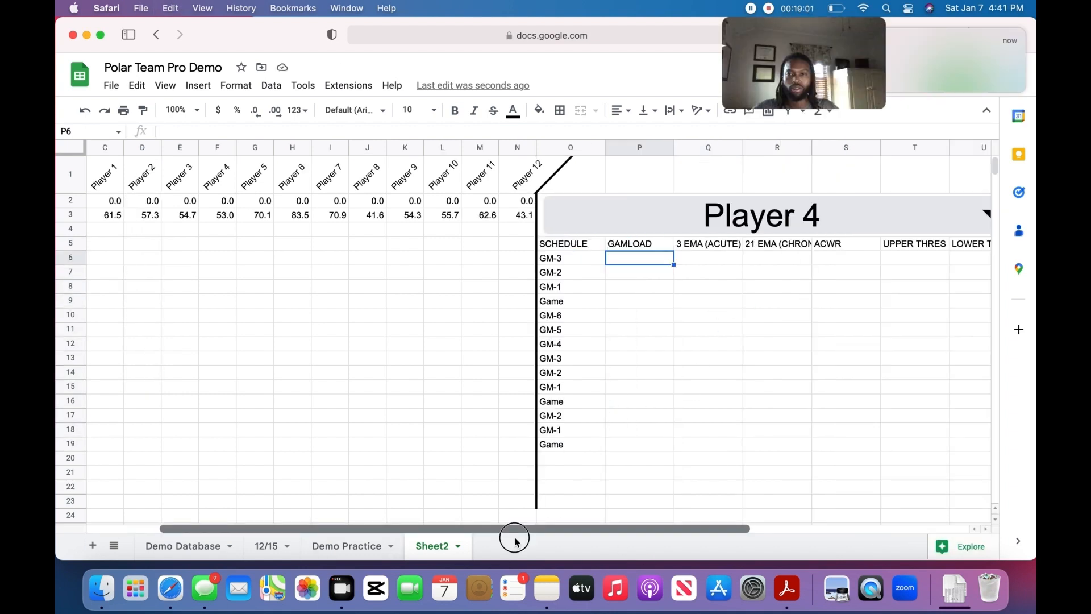
- Begin an HLOOKUP formula in P6 under GAMLOAD, using the player dropdown cell O2 as the search key
scroll(517, 537, right, 2)
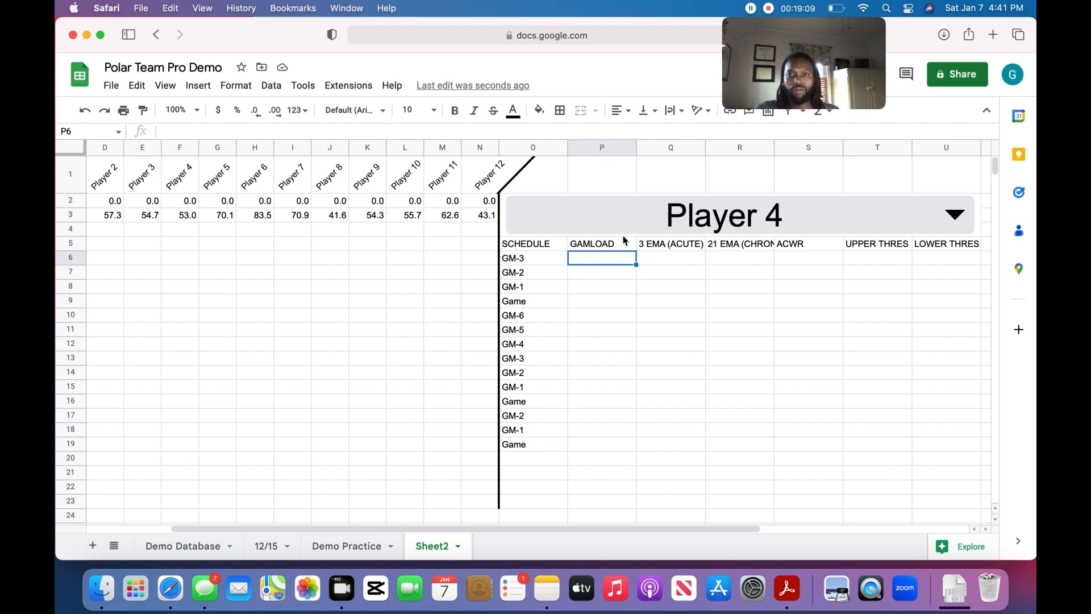
drag(521, 528, 437, 503)
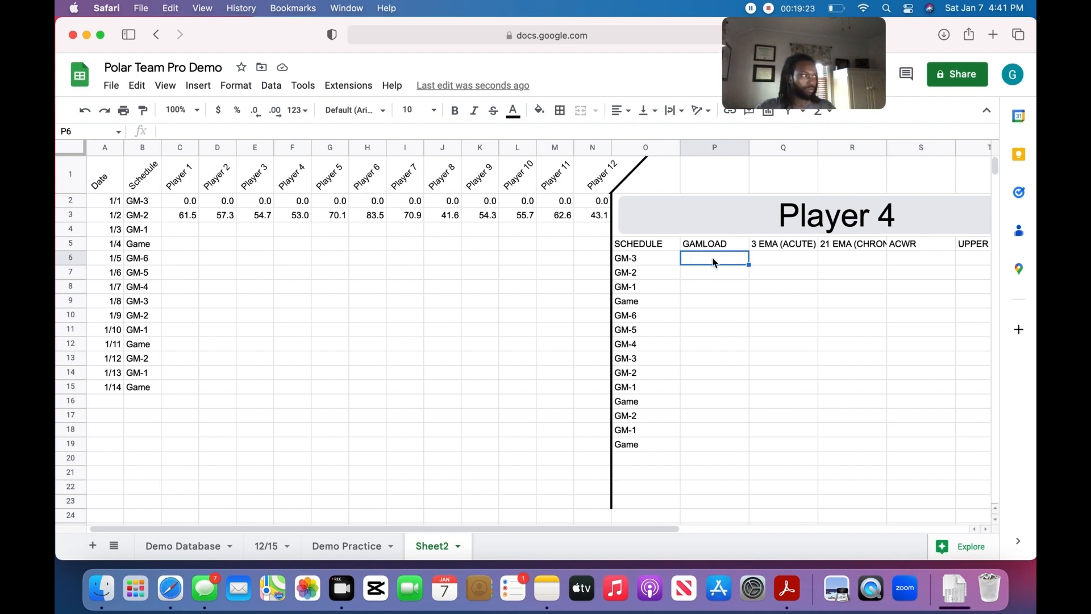
text(=)
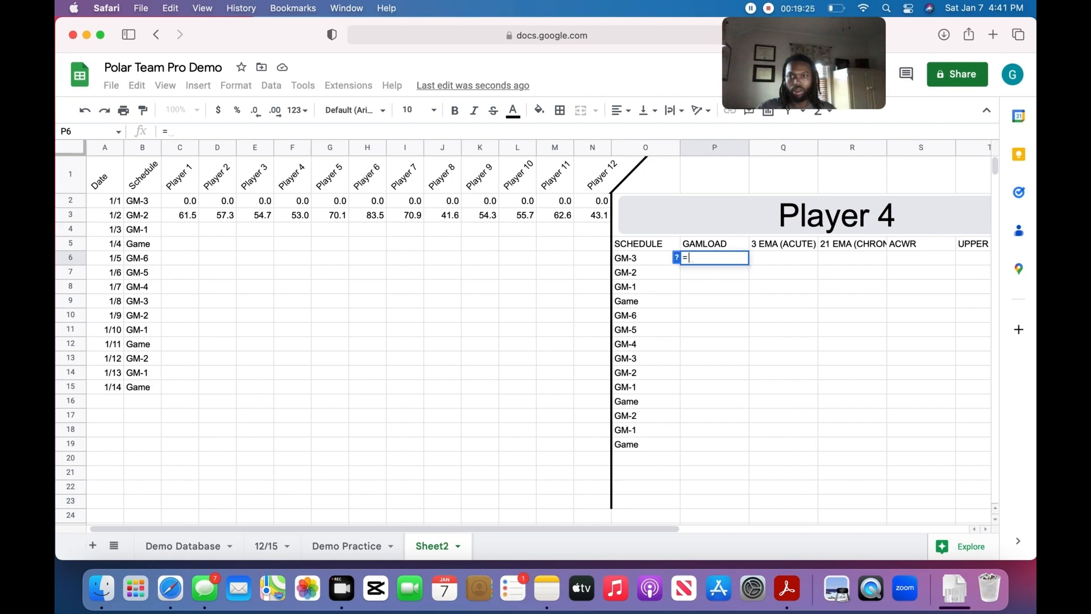
text(HOOOKLUP)
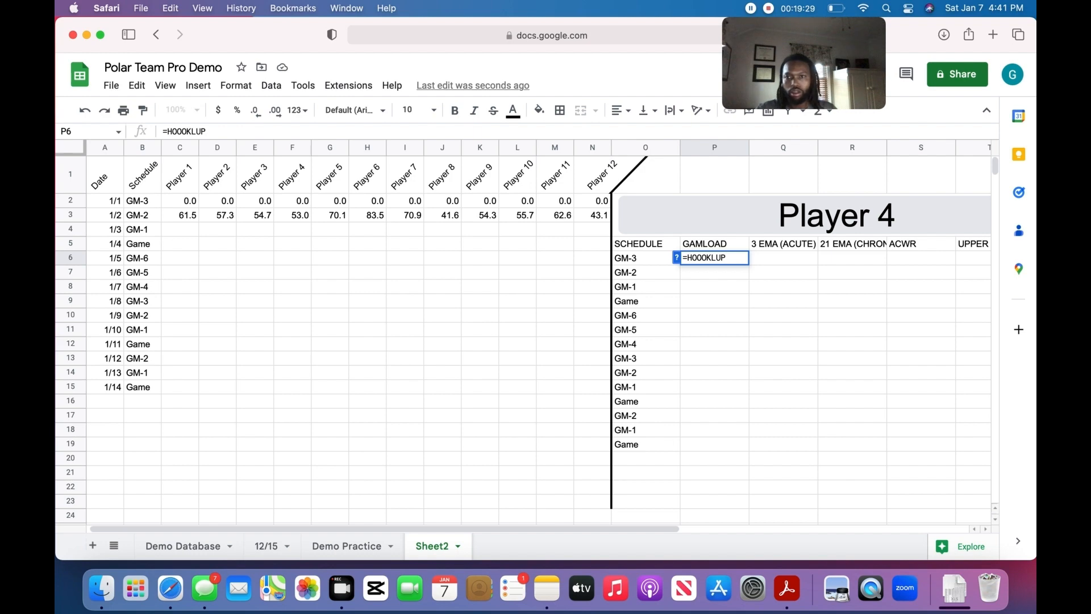
key(BackSpace)
key(BackSpace)
key(BackSpace)
key(BackSpace)
key(BackSpace)
key(BackSpace)
key(BackSpace)
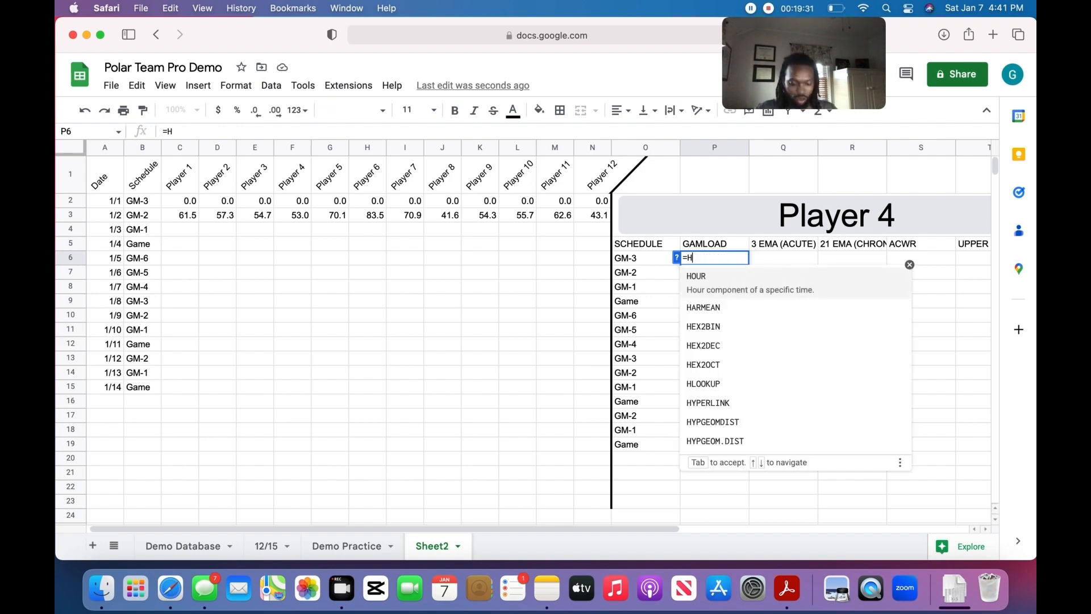
text(LOOKUP)
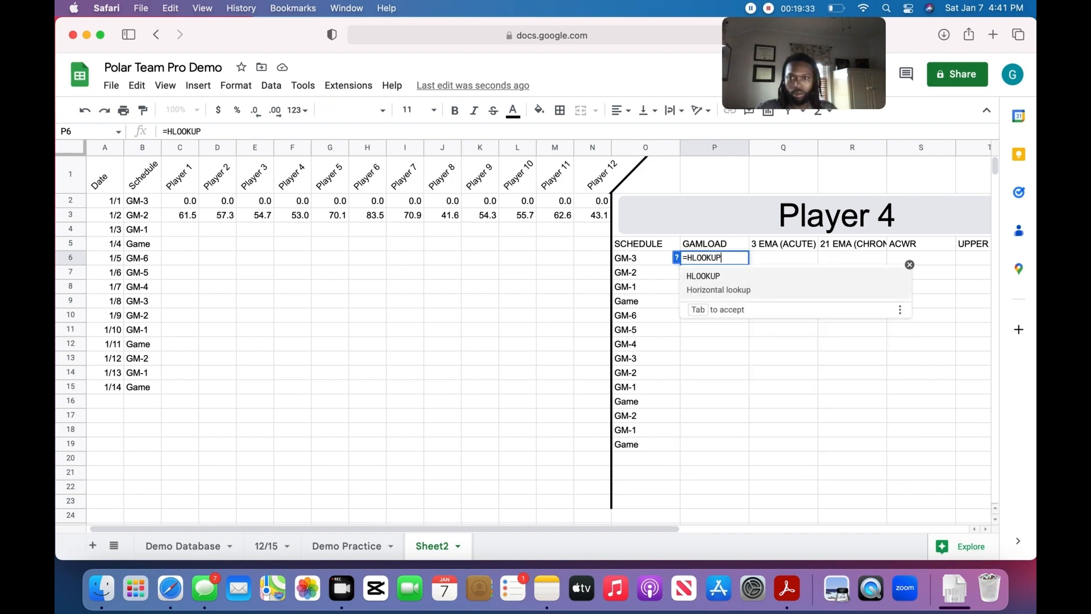
text(()
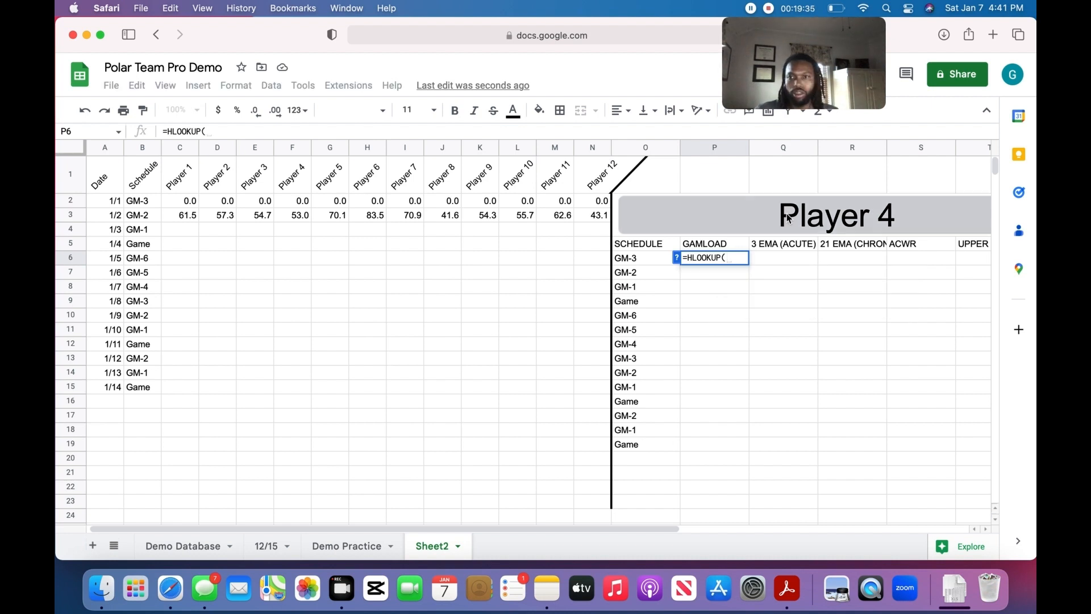
click(733, 213)
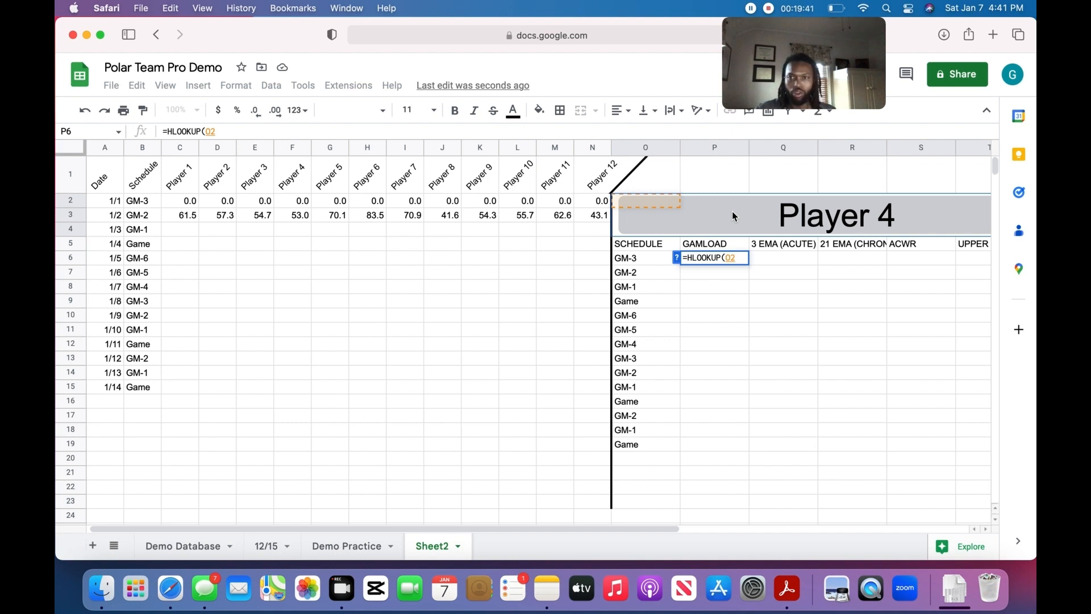
text(,)
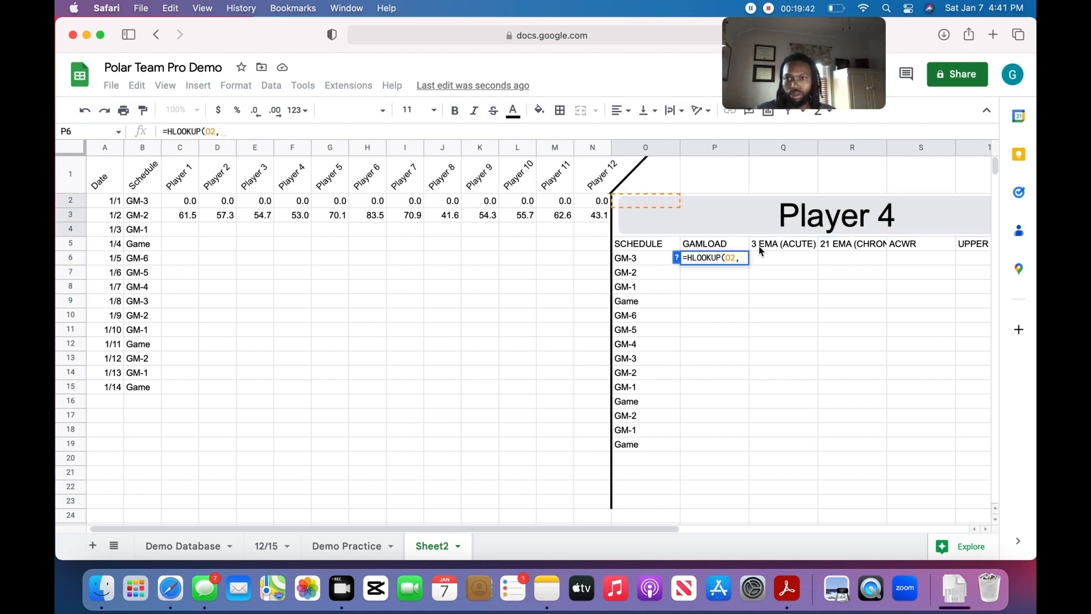
- Make the search key in the P6 formula an absolute reference, $O$2
click(731, 259)
text($)
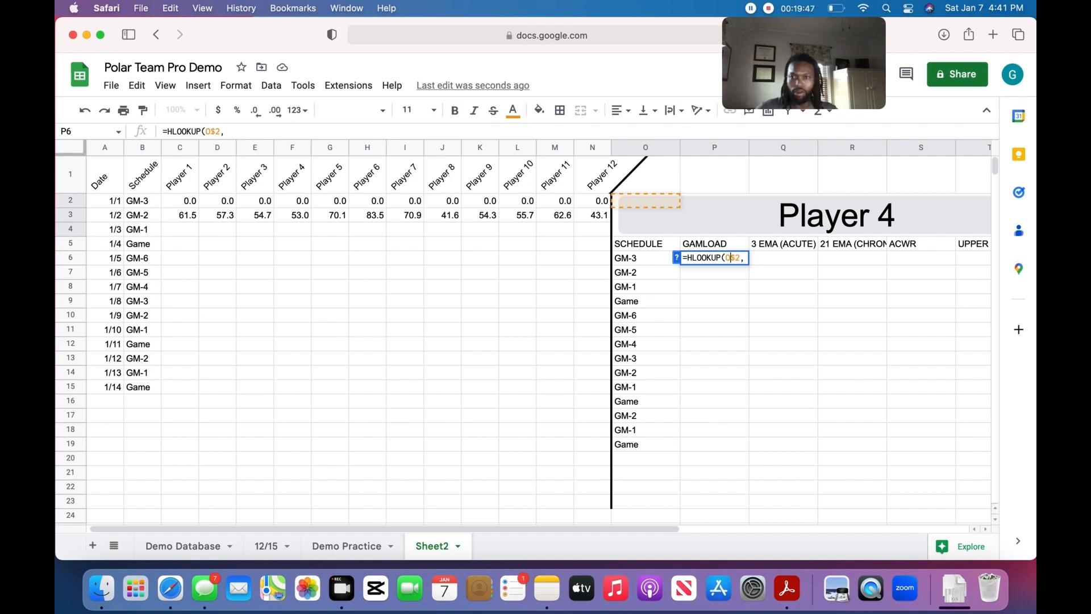
key(Left)
text($)
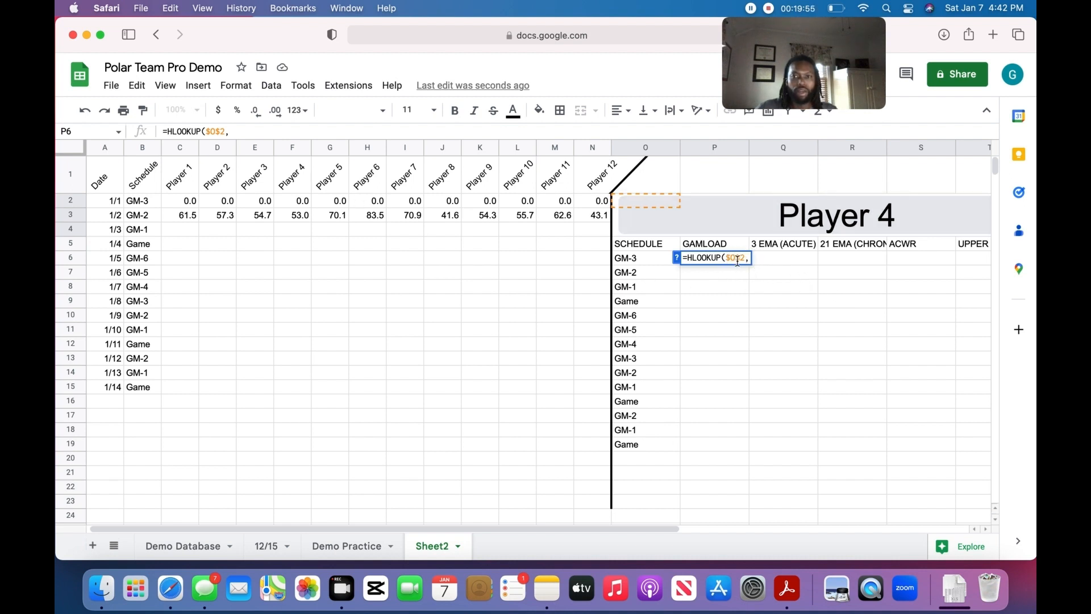
- Complete the P6 HLOOKUP with the range A1:N15, row index 2 and FALSE for an exact match
click(94, 164)
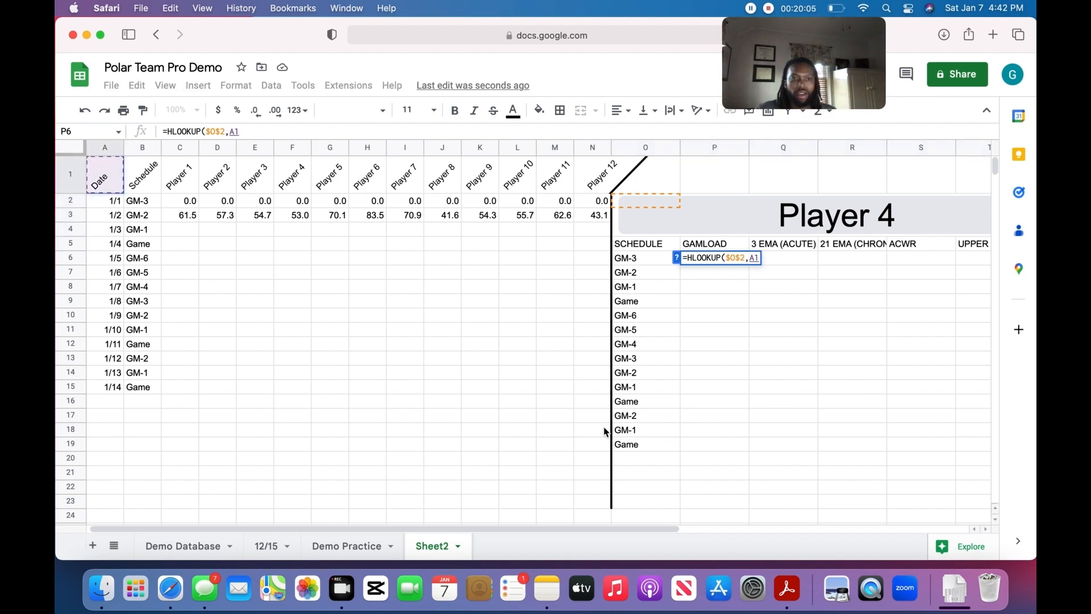
shift+click(588, 401)
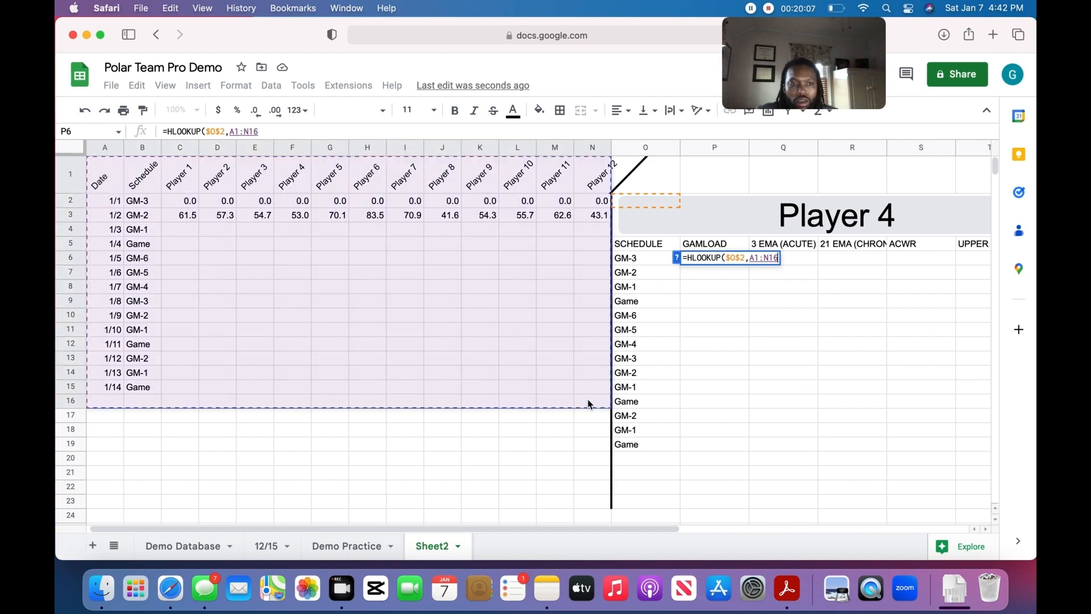
shift+click(595, 393)
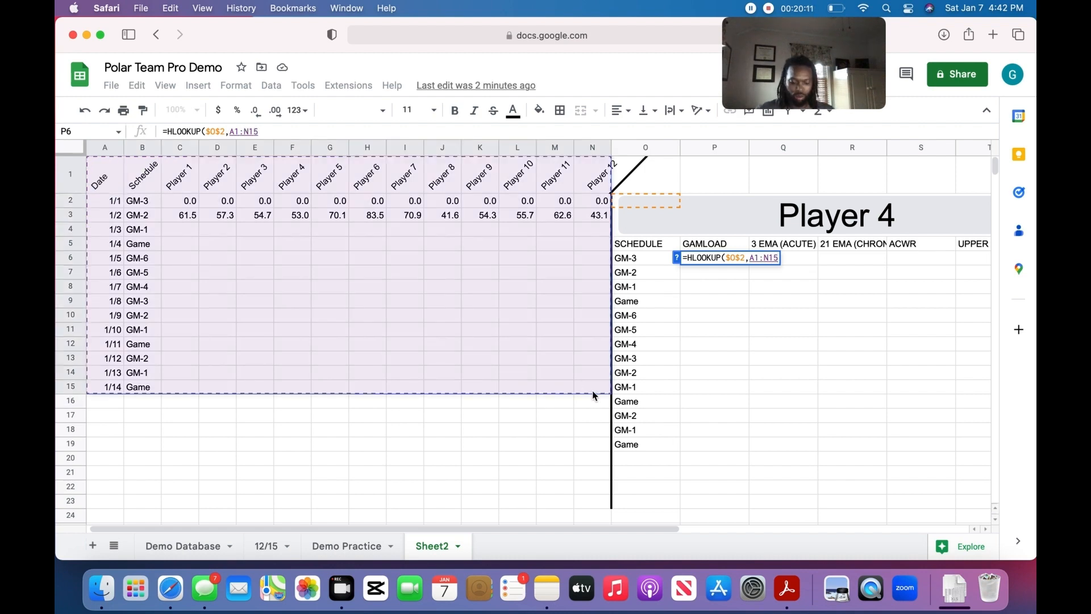
text(,)
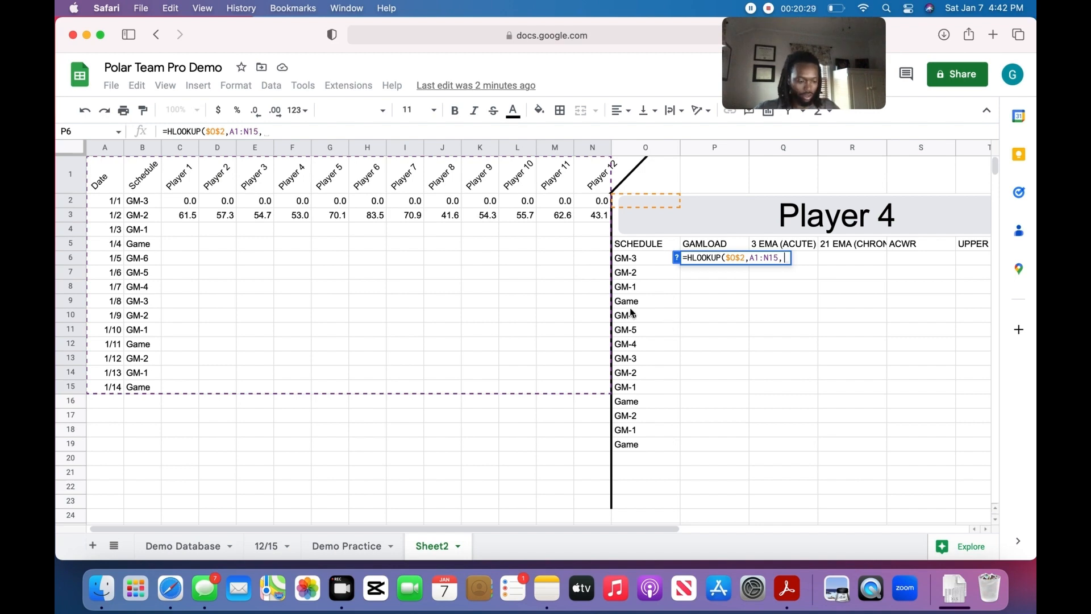
text(2)
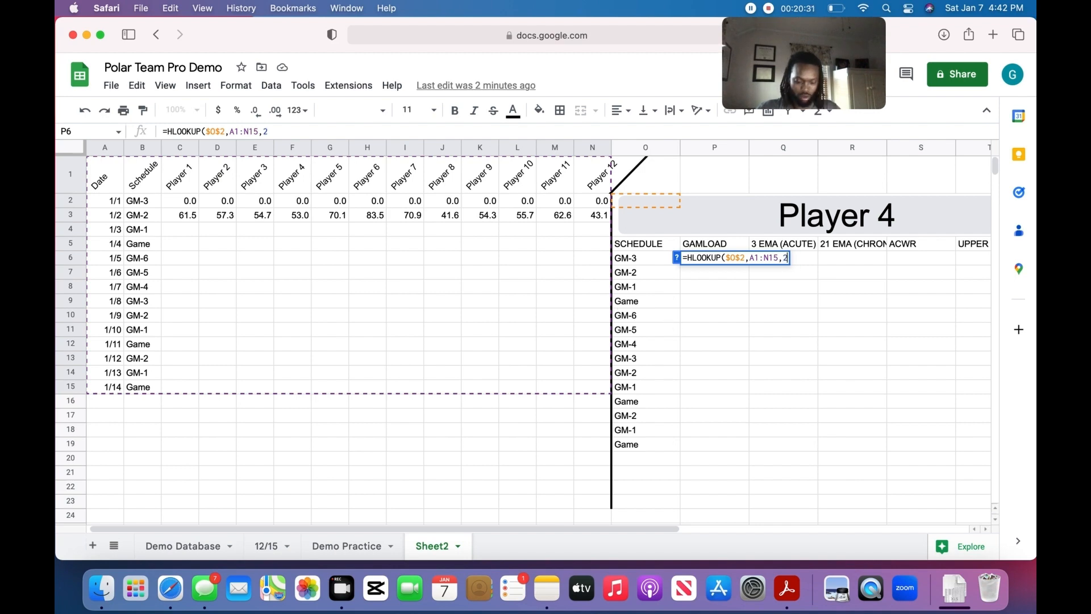
text(,)
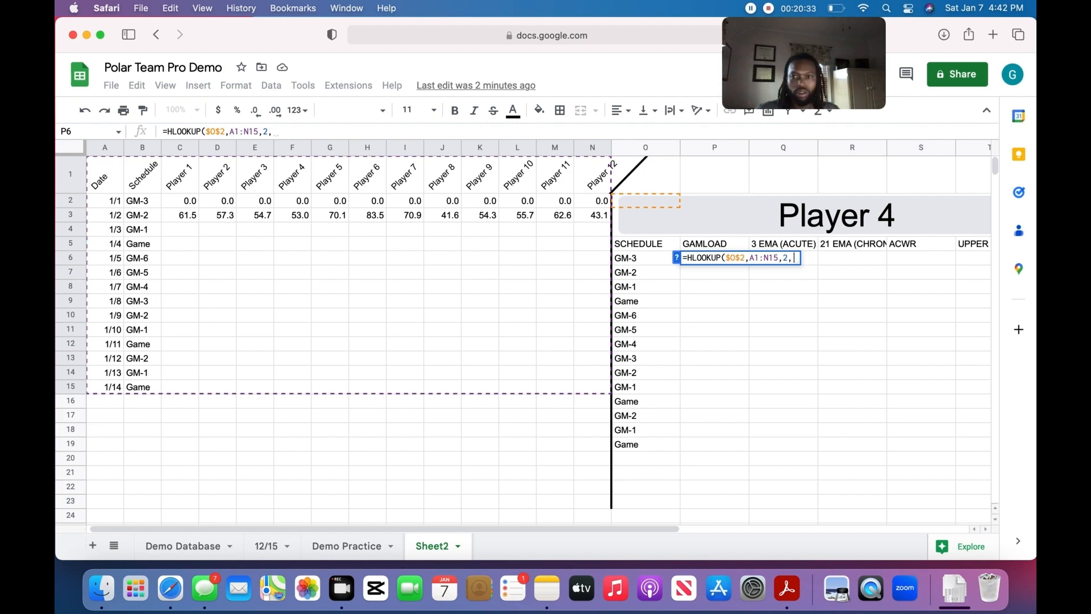
text(FALSE))
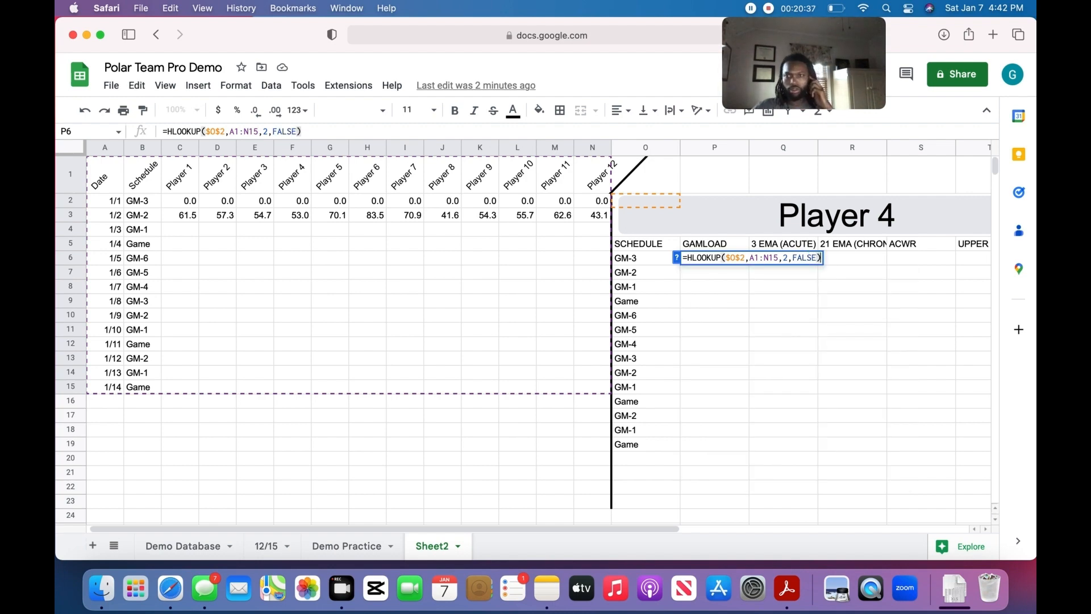
key(Return)
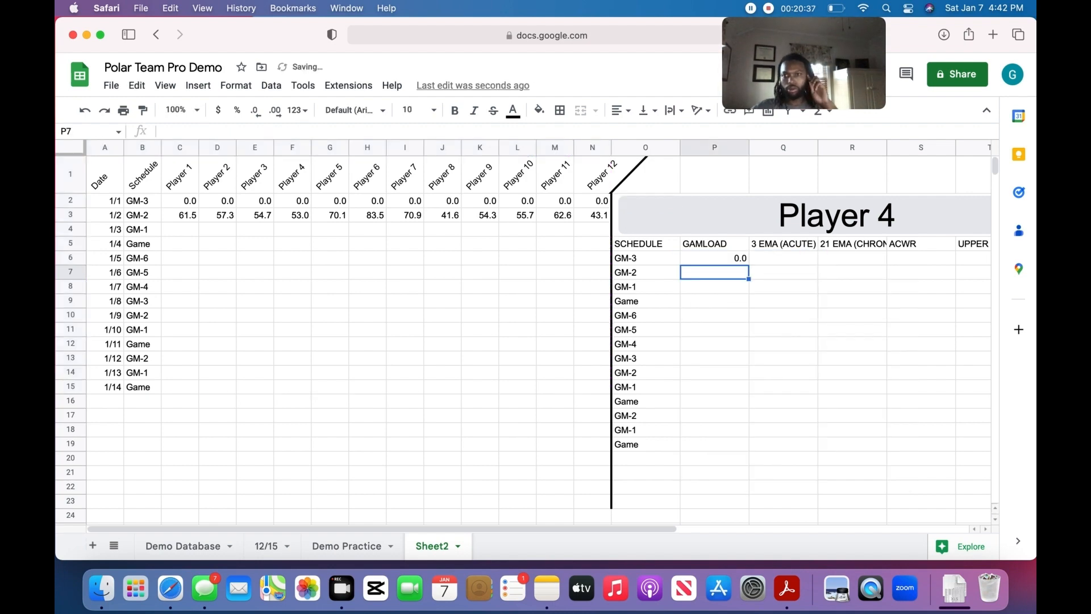
- Lock the lookup range in the P6 formula as $A$1:$N$15
click(719, 263)
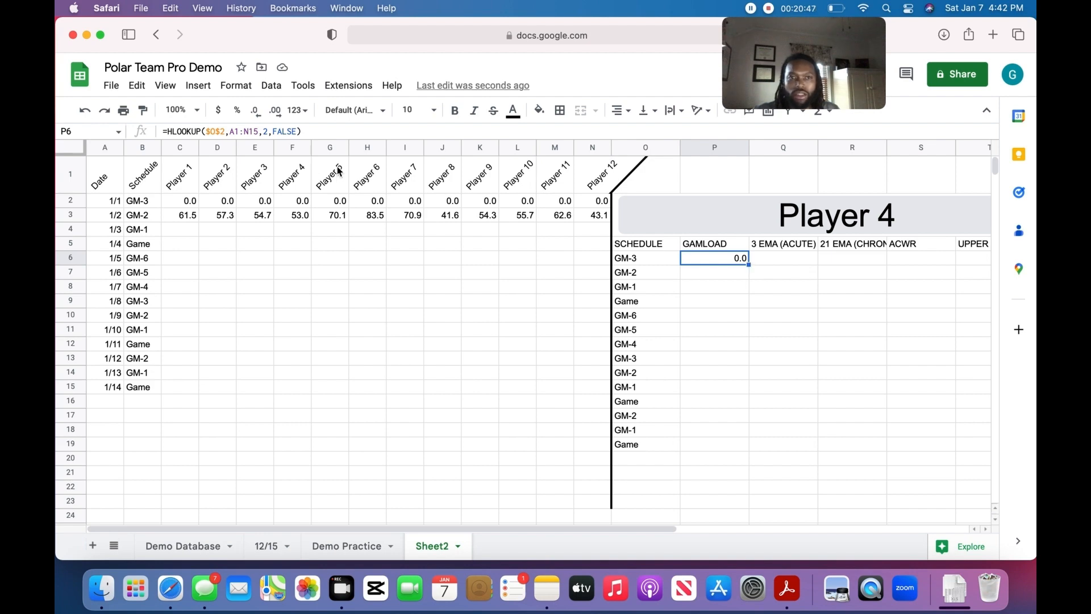
click(235, 132)
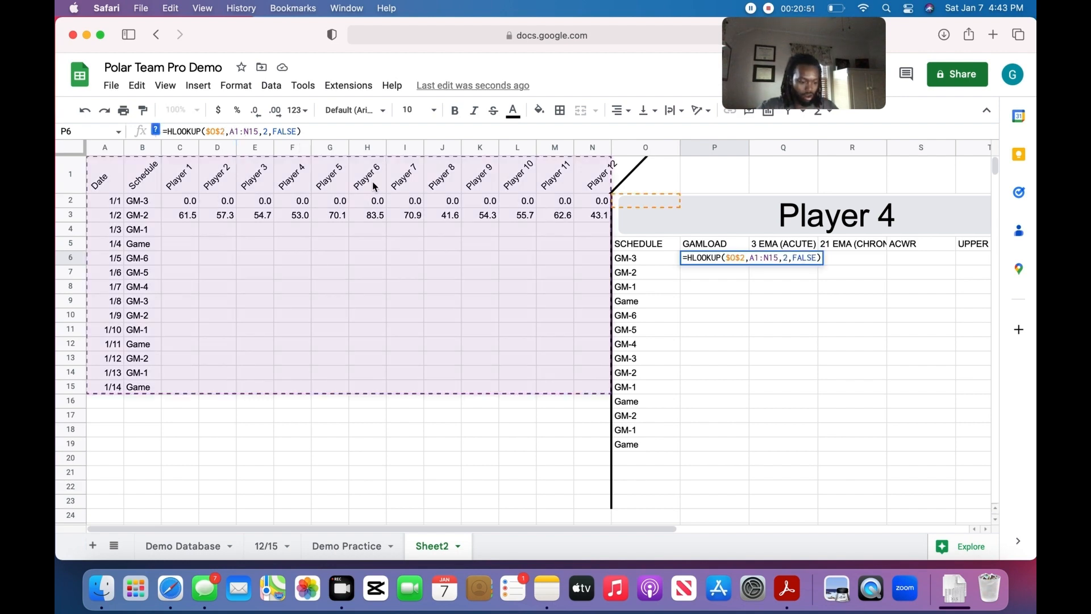
text($O)
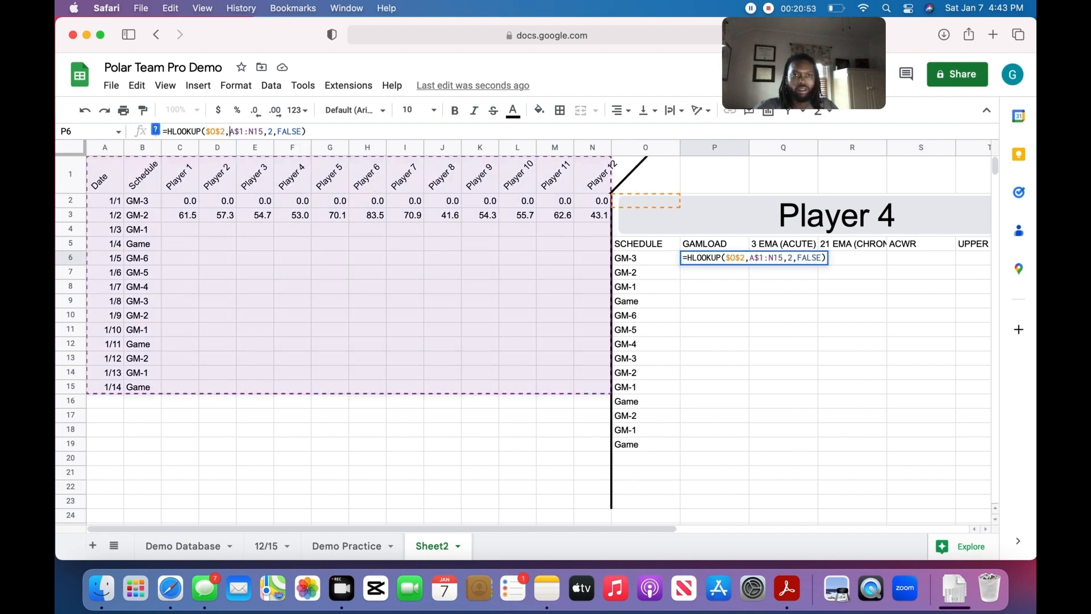
text($2,)
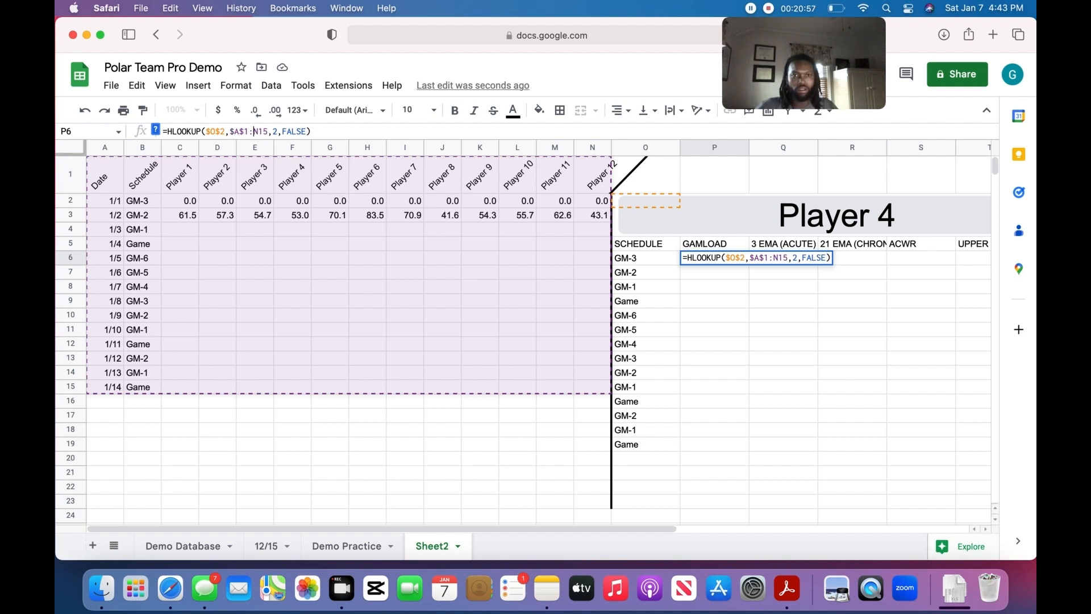
text($A)
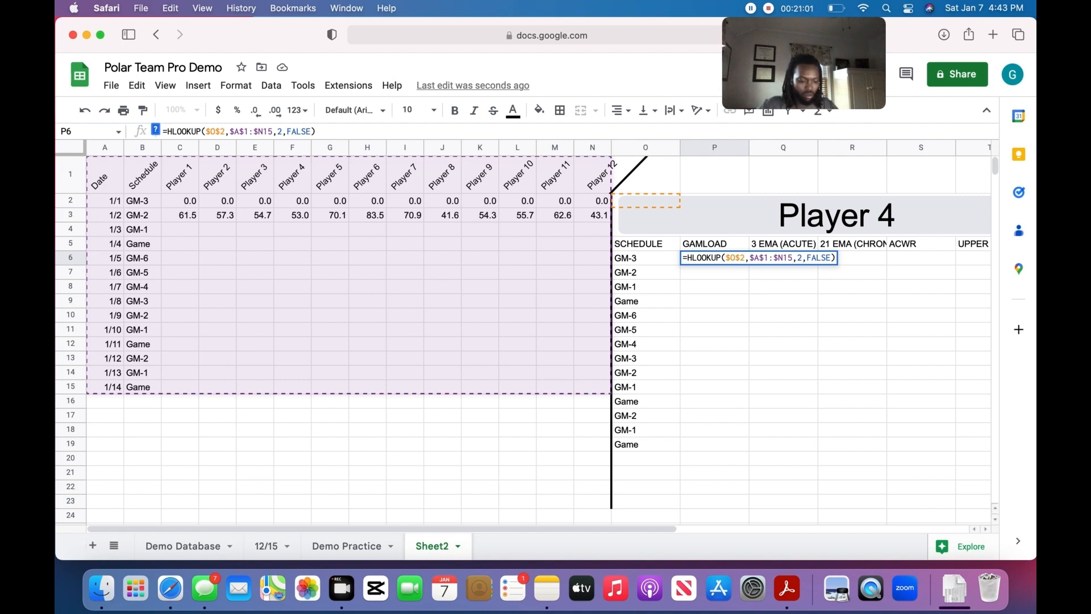
text($)
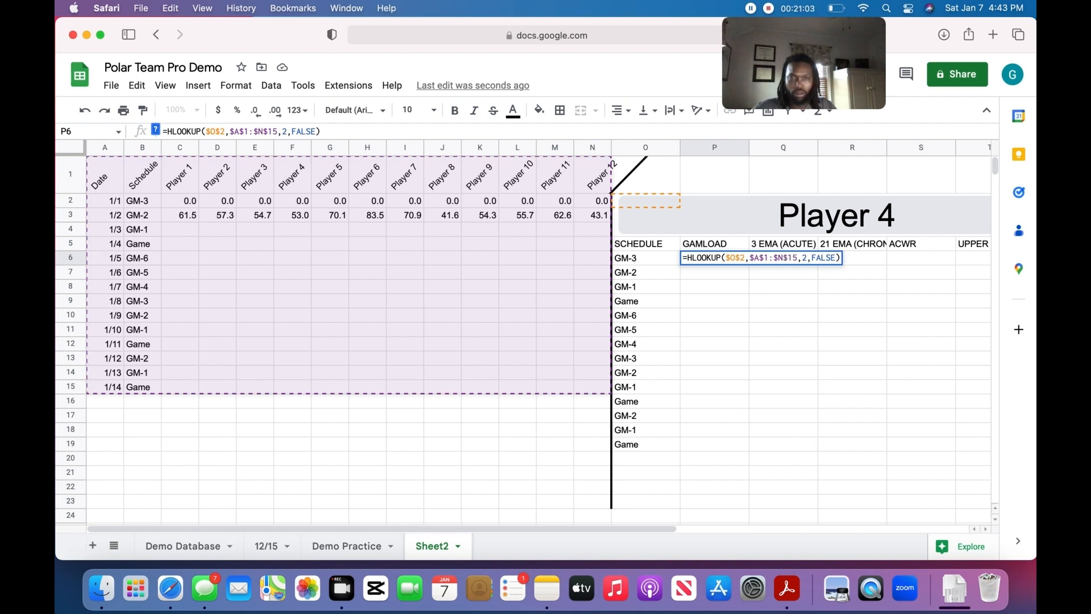
key(Return)
- Fill the P6 lookup formula down through P19 and check the copied formulas in the GAMLOAD column
click(714, 259)
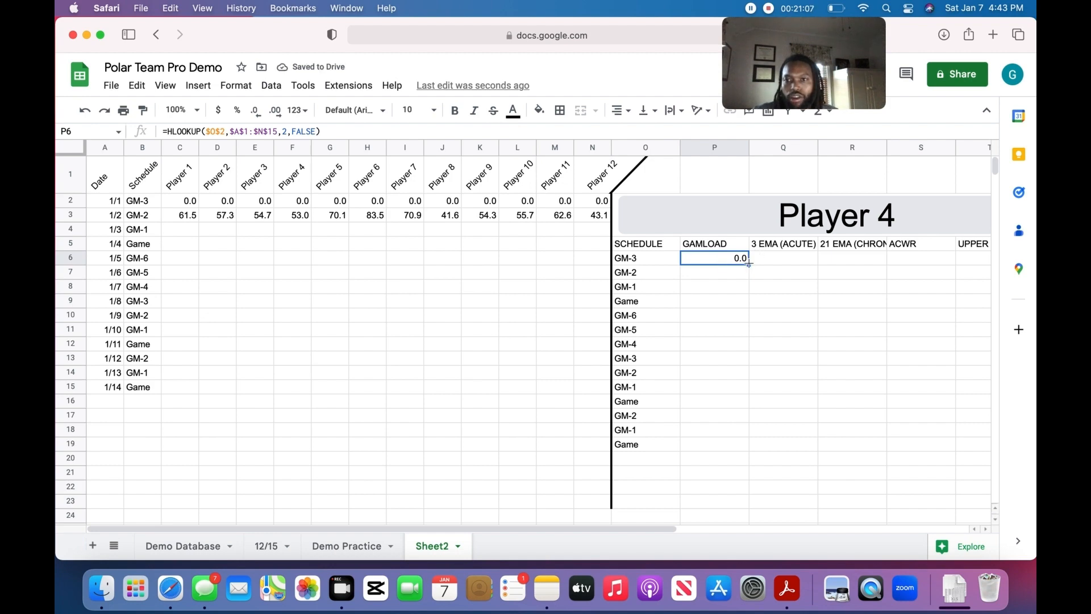
drag(749, 264, 739, 443)
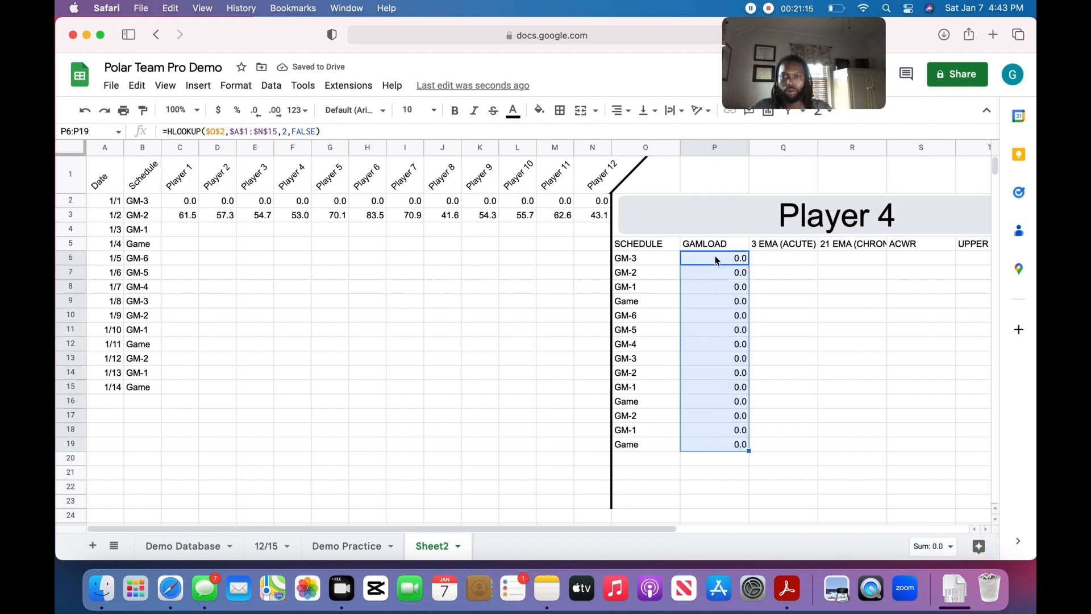
click(712, 273)
click(722, 259)
click(717, 287)
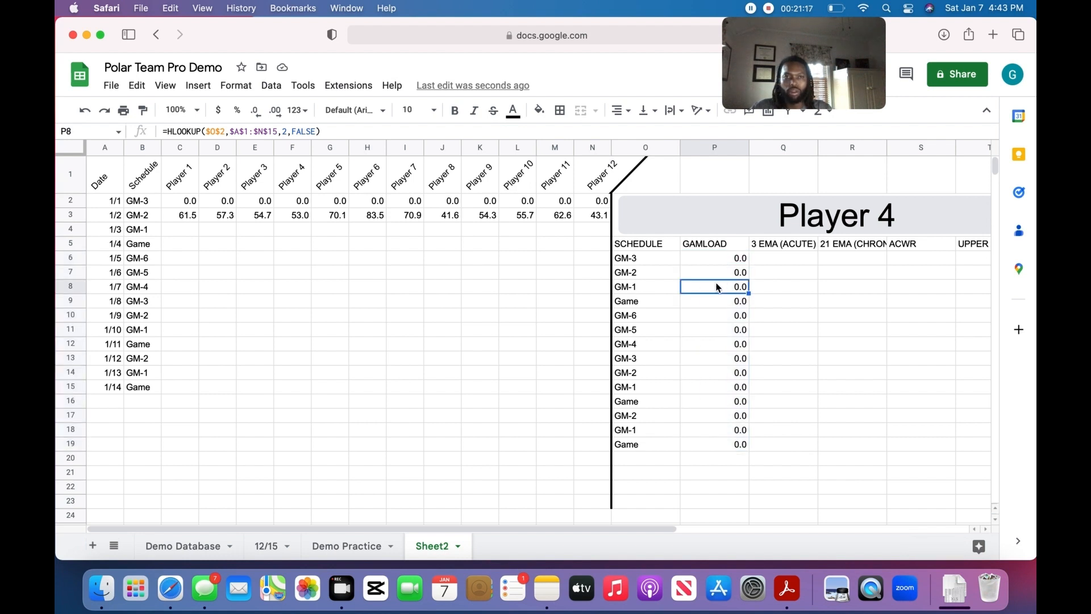
click(714, 302)
click(718, 355)
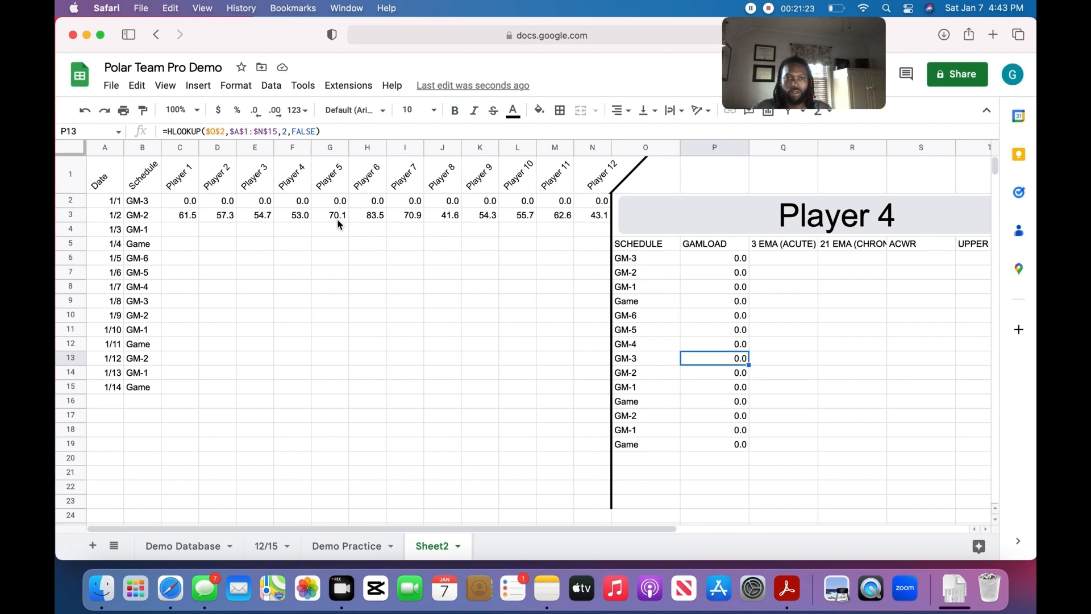
- Set the row index in the P7 HLOOKUP formula to 3 so it reads the 1/2 load
click(70, 214)
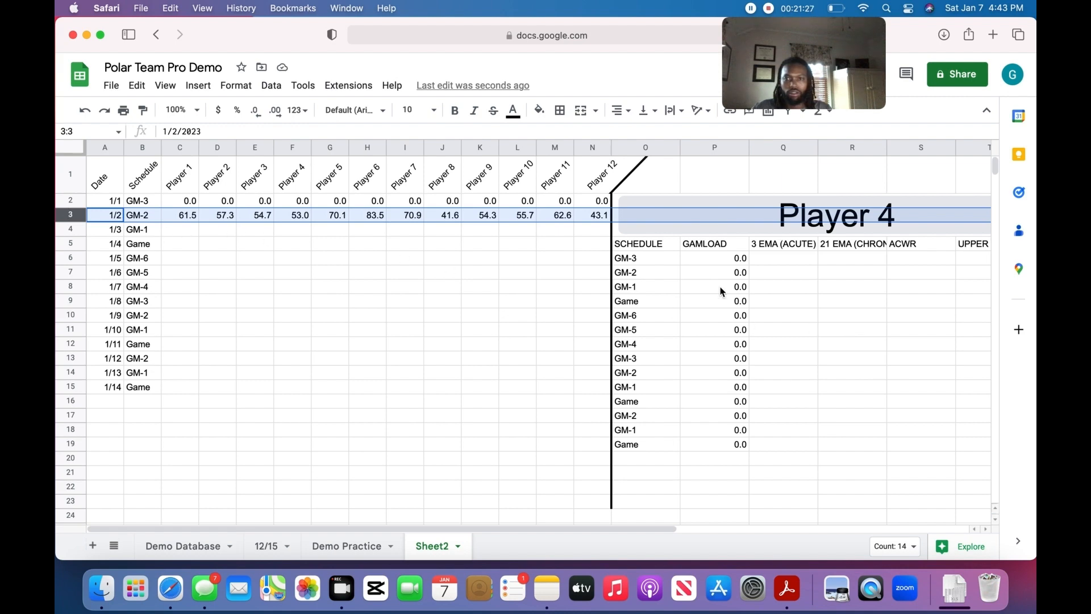
click(733, 260)
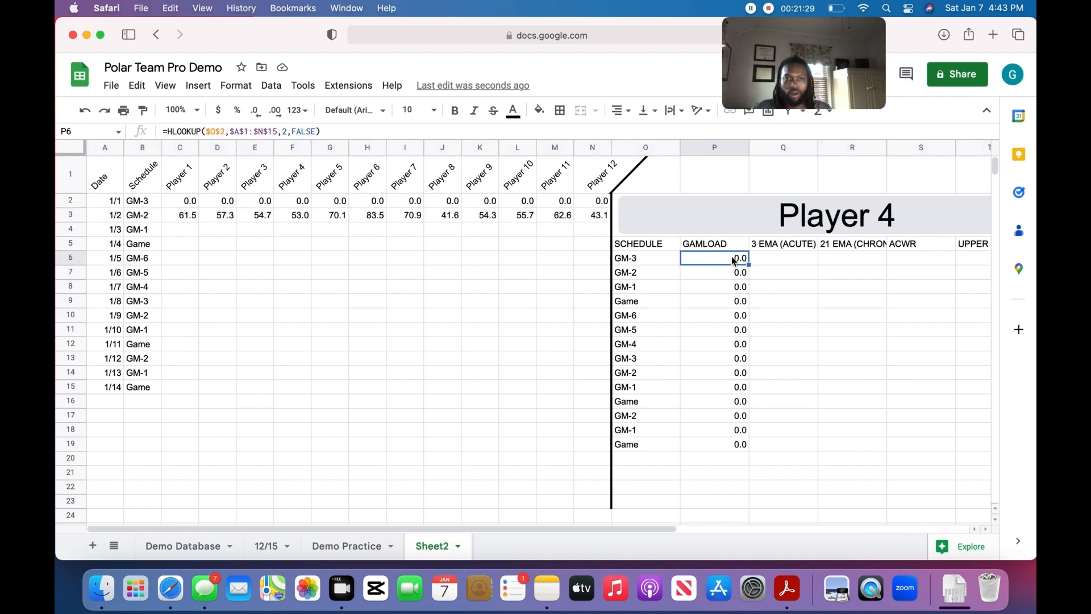
click(731, 273)
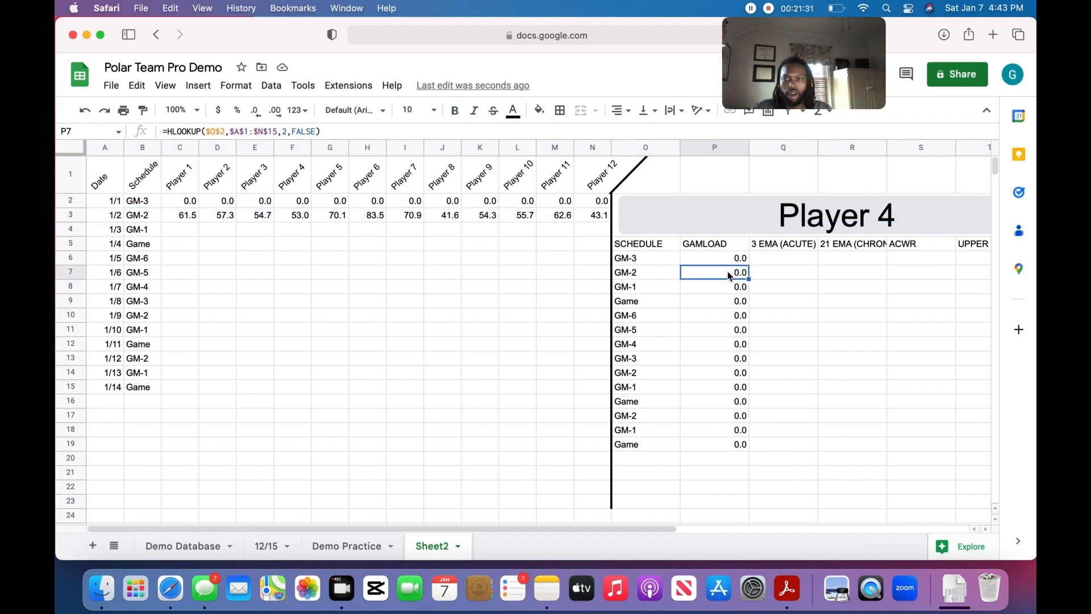
double_click(727, 271)
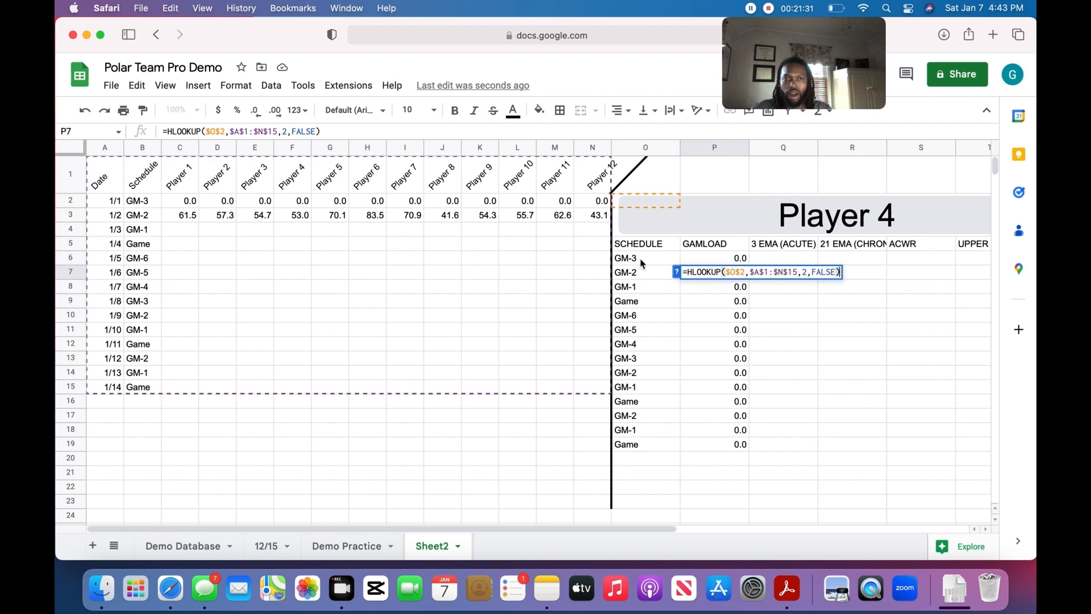
click(288, 132)
key(BackSpace)
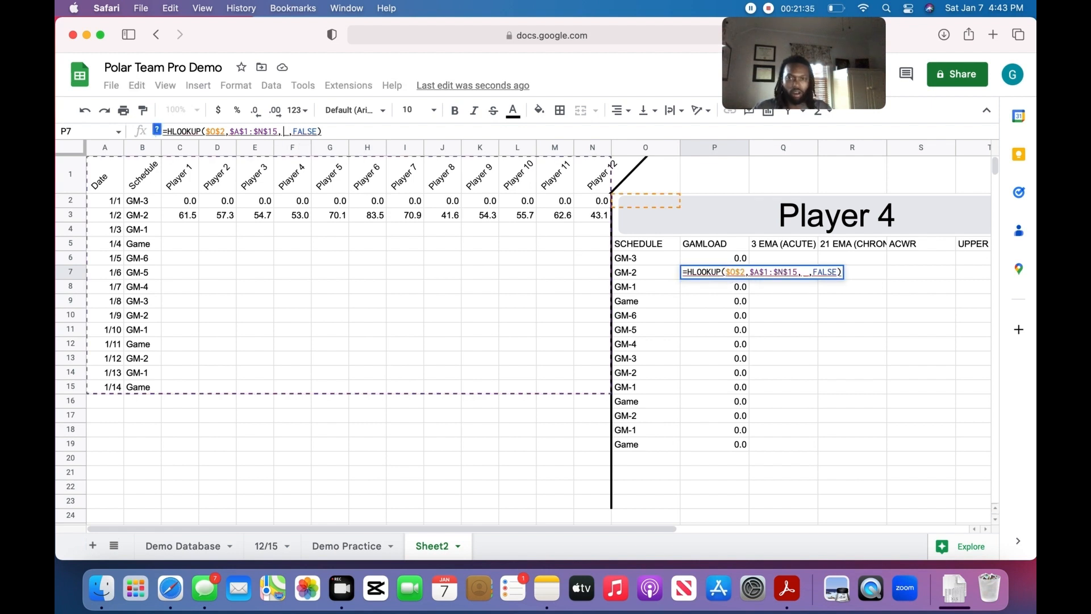
text(3)
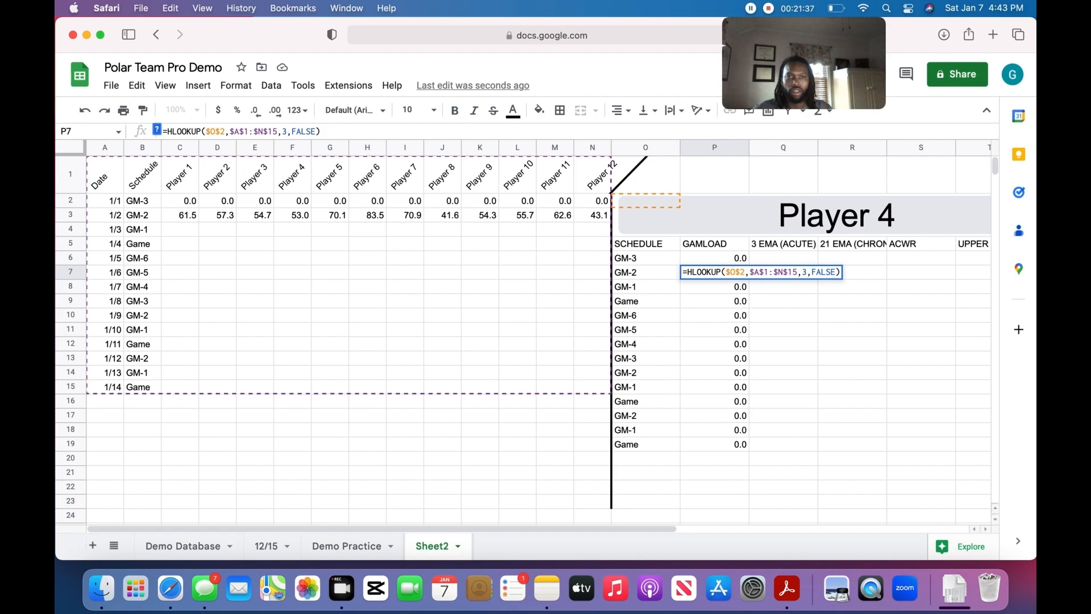
key(Return)
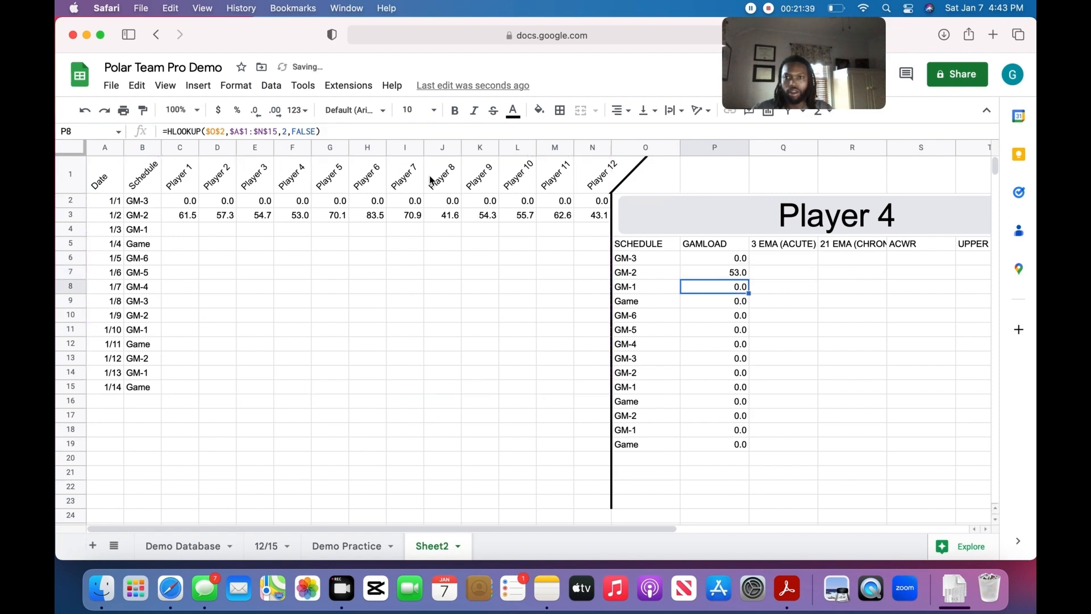
- Set the HLOOKUP row index to 4 in P8 and 5 in P9
double_click(713, 291)
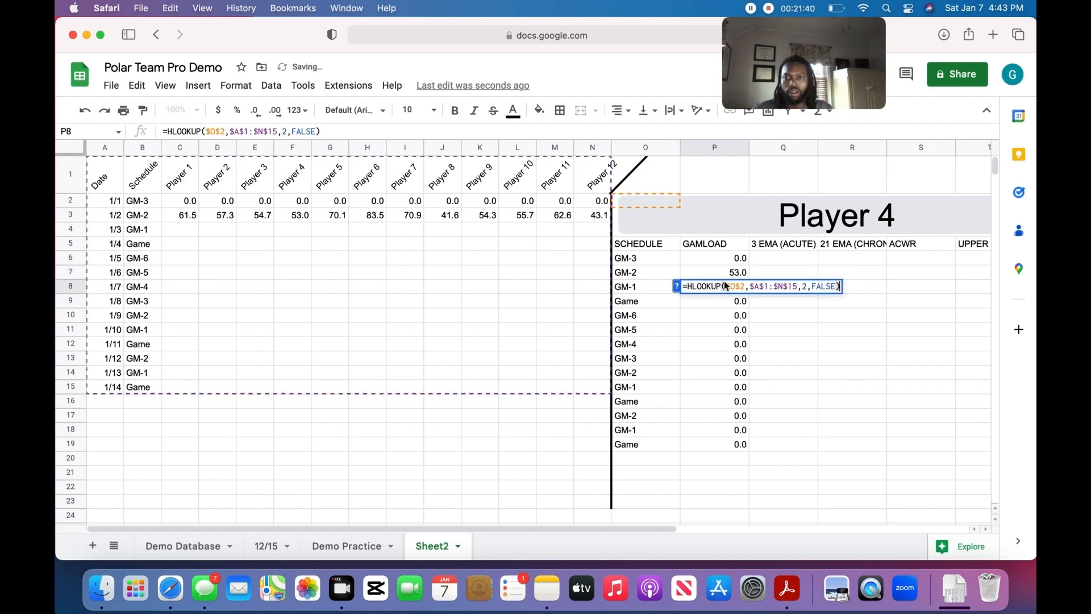
double_click(806, 291)
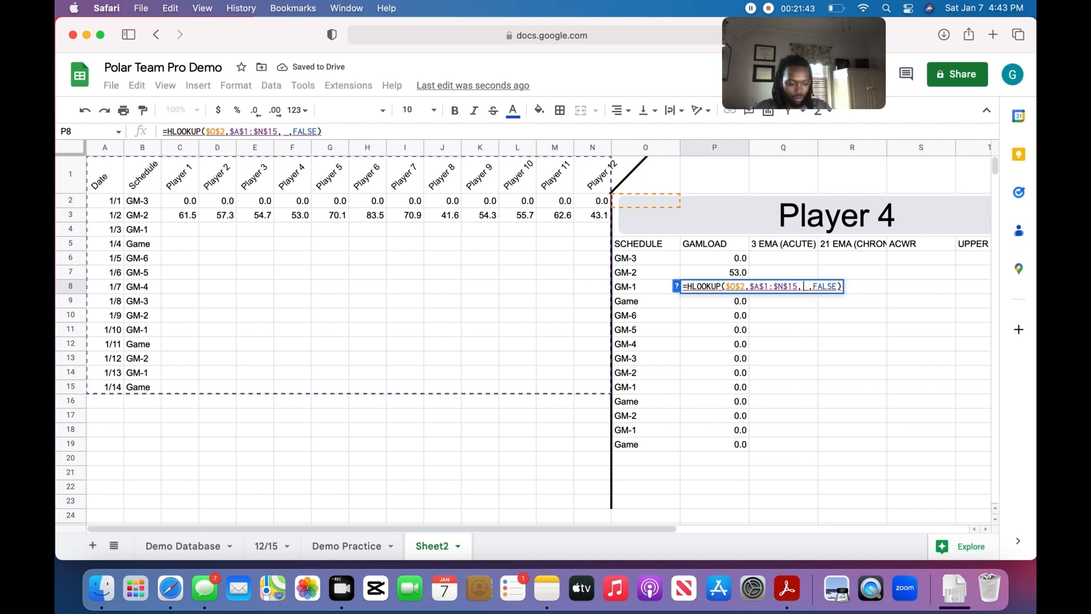
text(4)
key(Return)
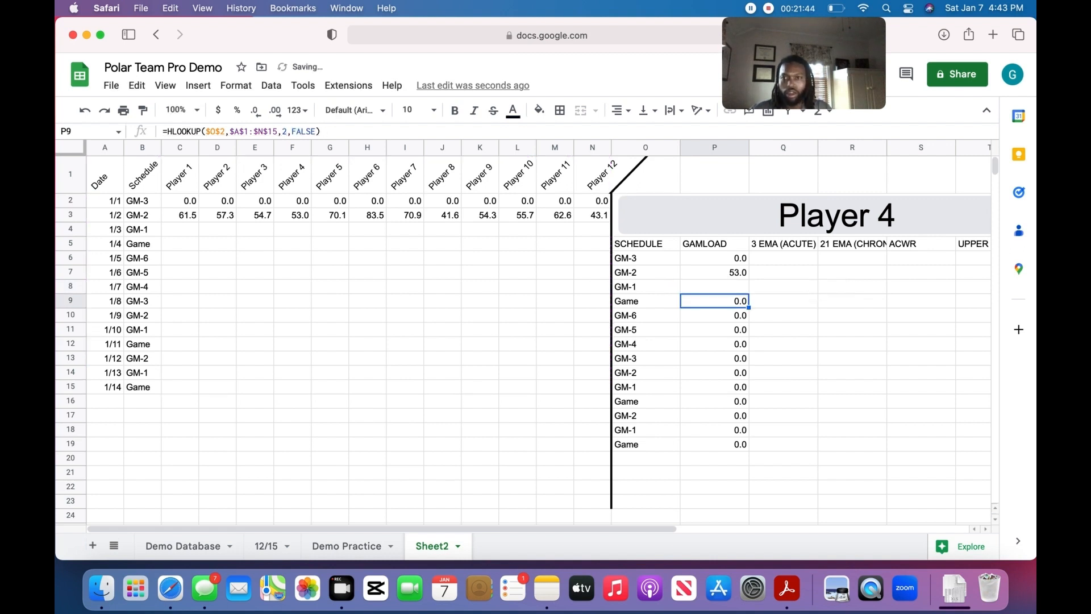
double_click(735, 300)
double_click(803, 301)
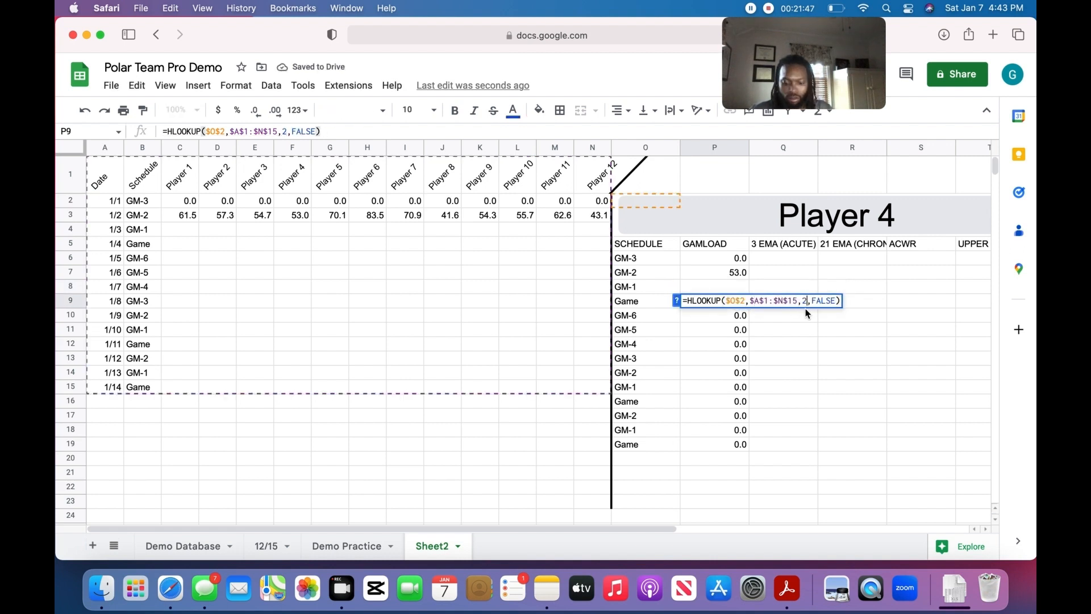
text(5)
key(Return)
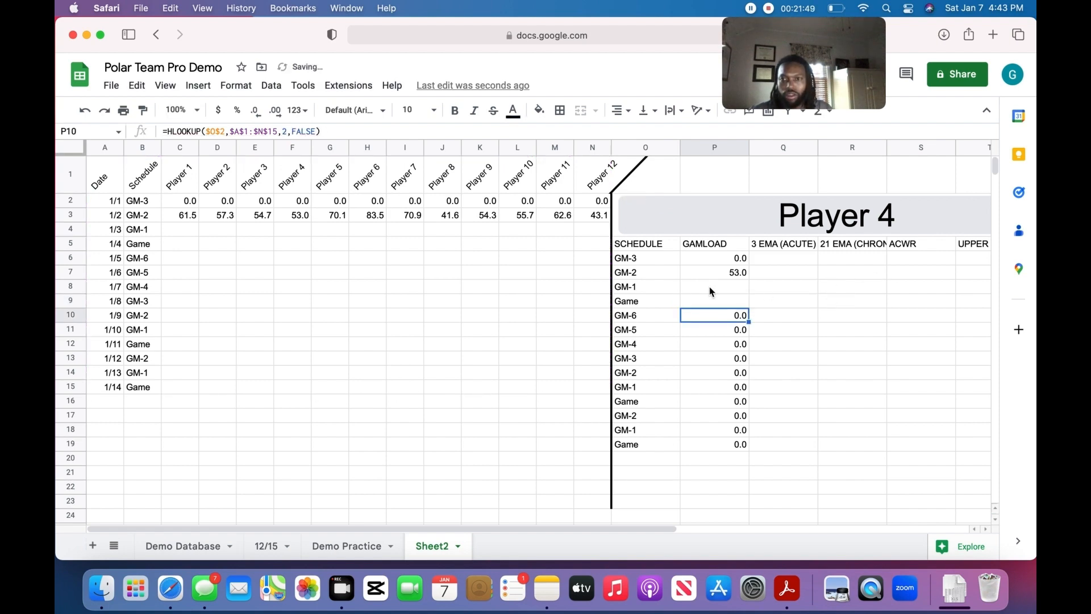
- Set the HLOOKUP row index to 6 in P10 and 7 in P11
double_click(713, 317)
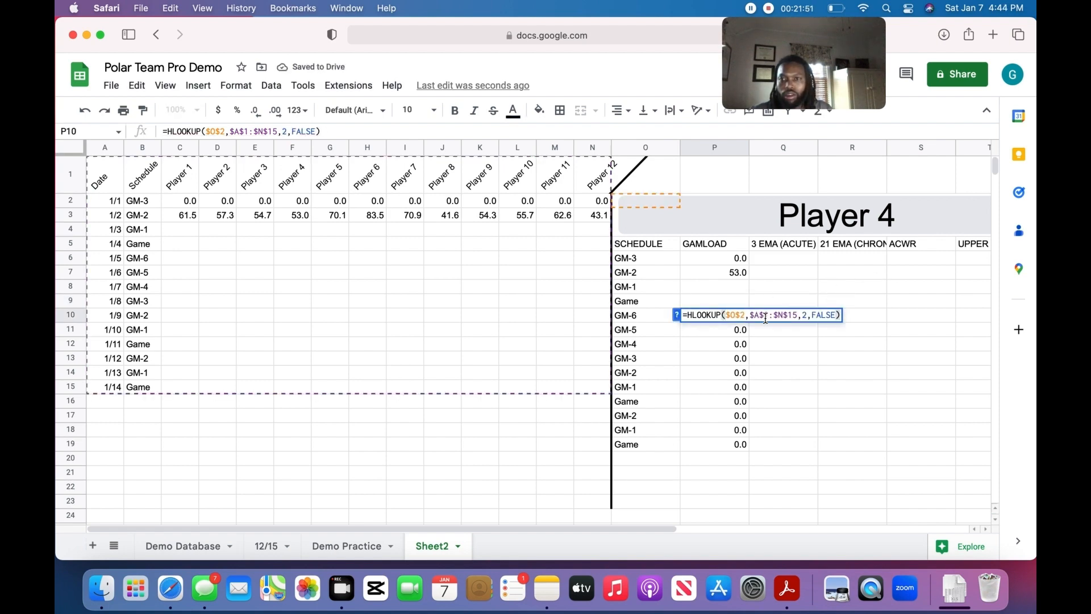
click(806, 317)
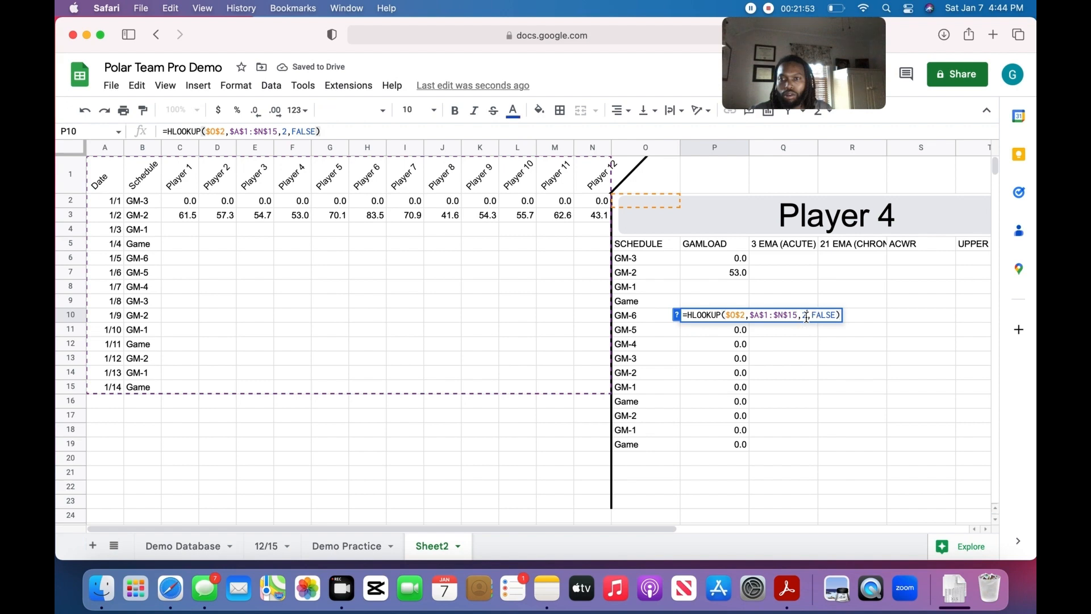
key(BackSpace)
text(6)
key(Return)
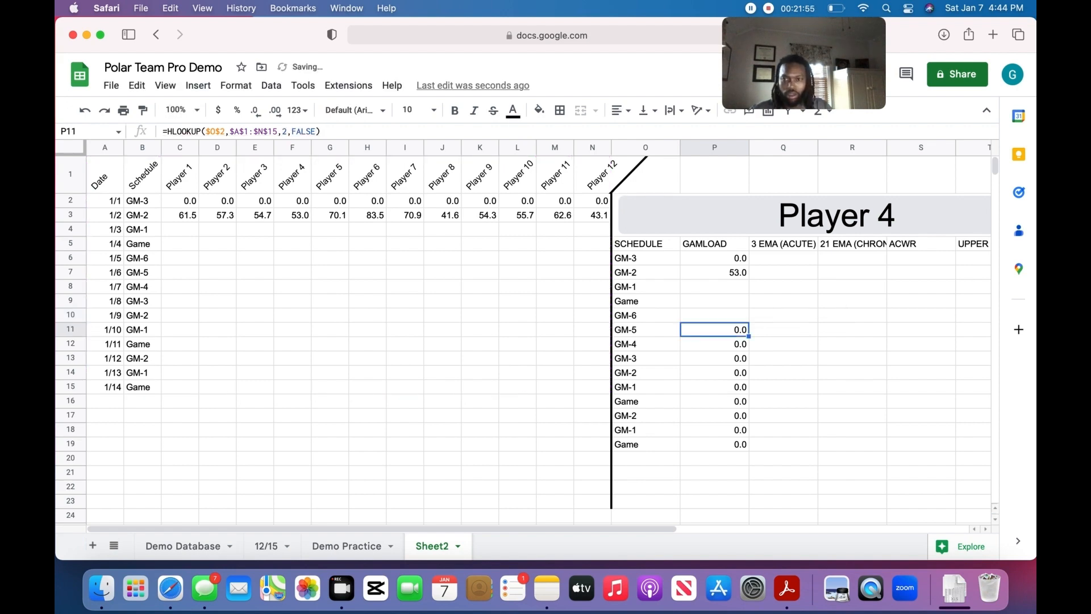
double_click(714, 329)
click(807, 330)
key(BackSpace)
text(7)
key(Return)
- Set the HLOOKUP row index to 8 in P12 and 9 in P13
double_click(714, 344)
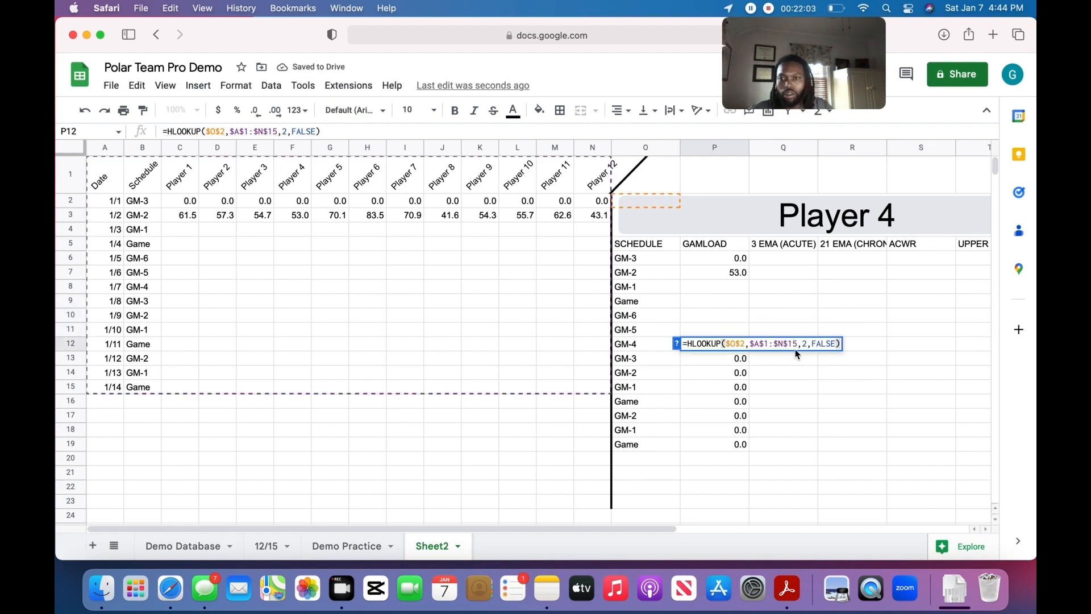
click(806, 345)
key(BackSpace)
key(8)
key(Return)
double_click(733, 358)
click(806, 359)
key(BackSpace)
text(9,FALSE))
key(Return)
- Set the HLOOKUP row index to 10 in P14 and 11 in P15
double_click(733, 373)
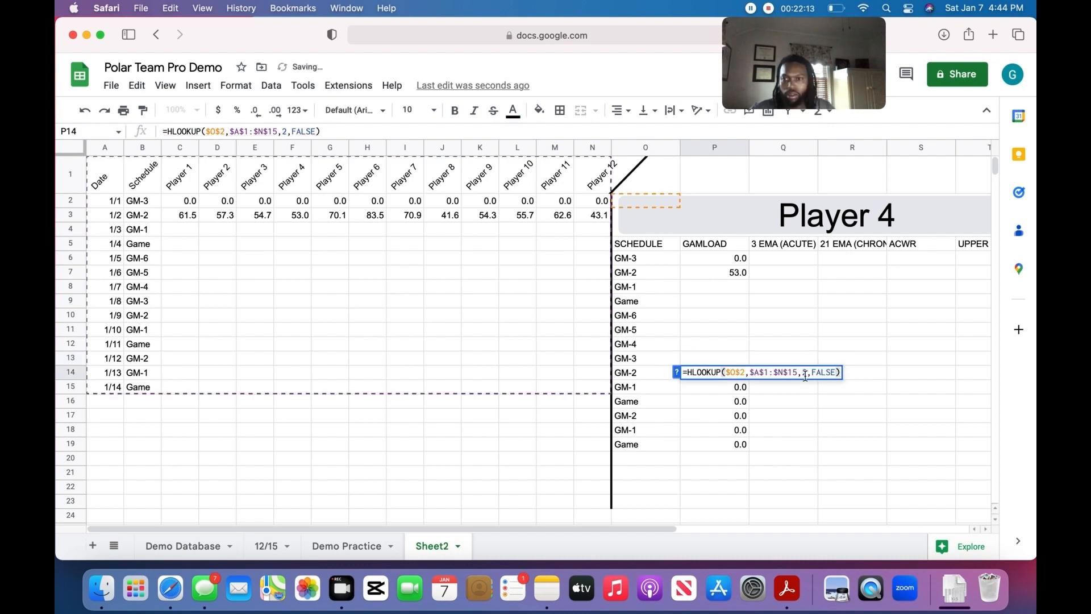
click(807, 374)
key(BackSpace)
text(10)
key(Return)
double_click(733, 387)
click(806, 387)
key(BackSpace)
text(11)
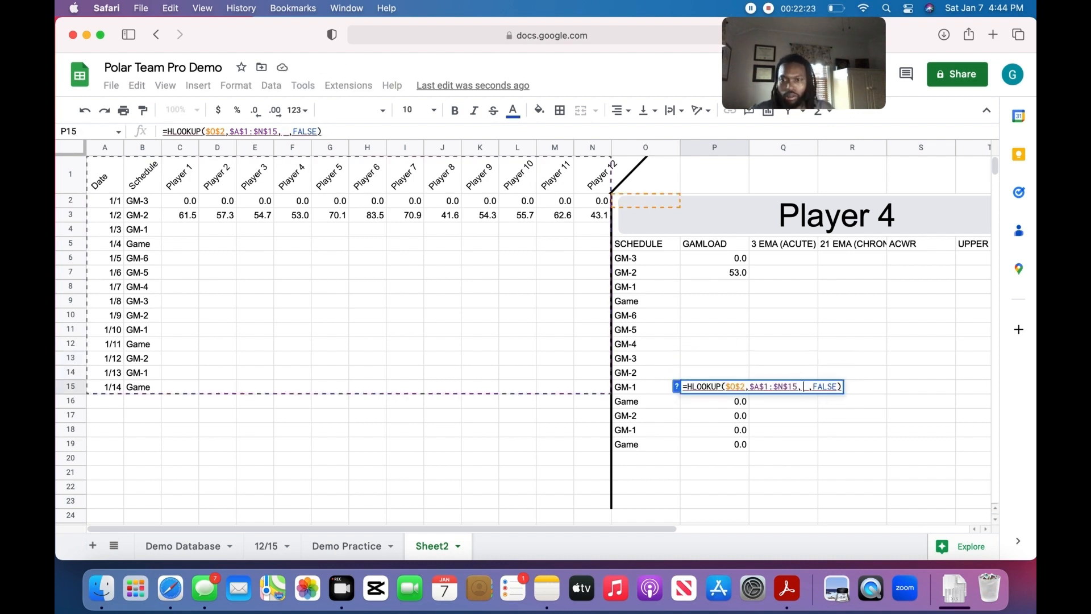
key(Return)
- Set the HLOOKUP row index to 12 in P16 and 13 in P17
double_click(734, 402)
click(807, 402)
key(BackSpace)
key(1)
key(2)
key(Return)
double_click(732, 416)
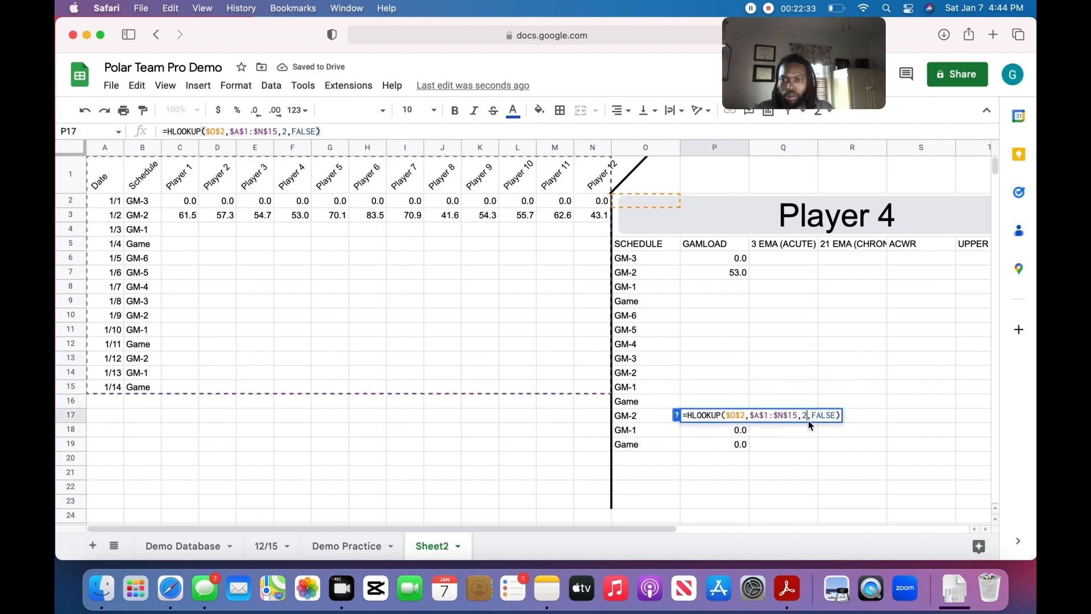
click(807, 416)
key(BackSpace)
text(13)
key(Return)
- Set the HLOOKUP row index to 14 in P18 and 15 in P19
double_click(733, 430)
click(807, 431)
key(BackSpace)
text(14)
key(Return)
double_click(727, 446)
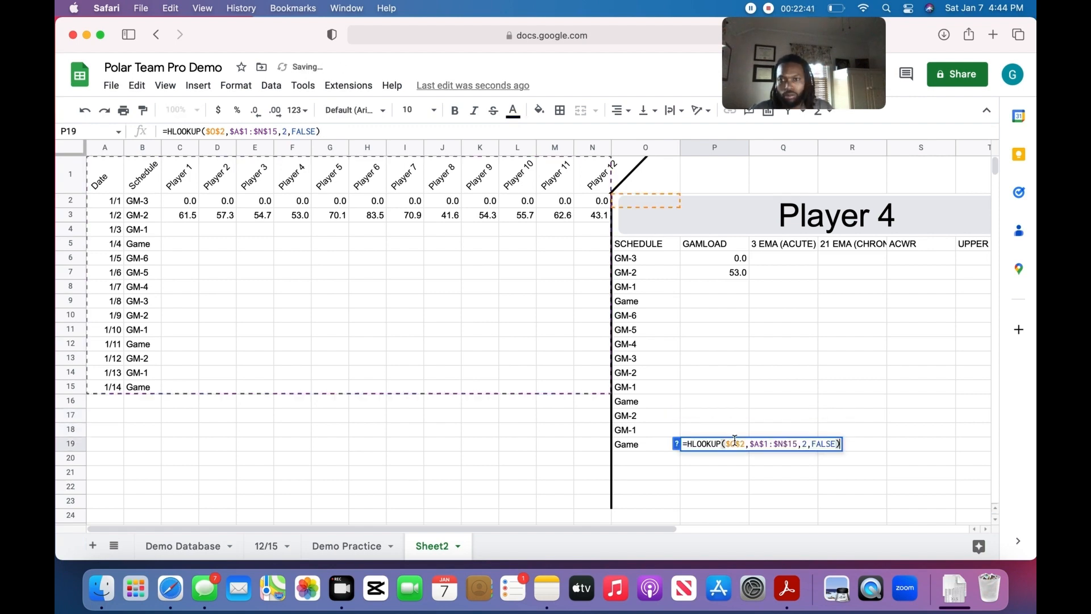
click(806, 444)
key(BackSpace)
text(1)
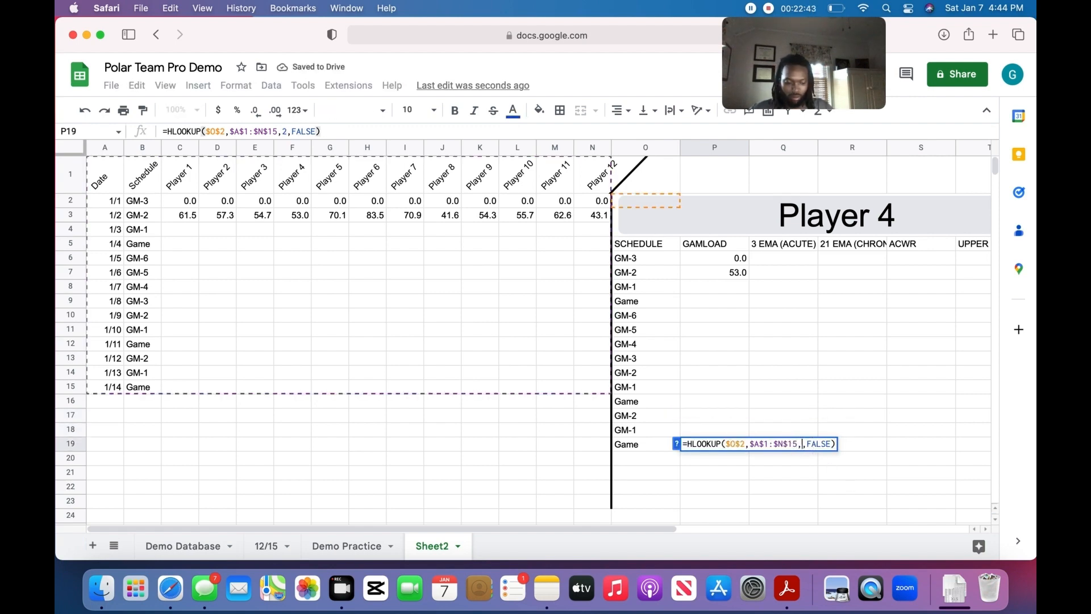
text(5)
key(Return)
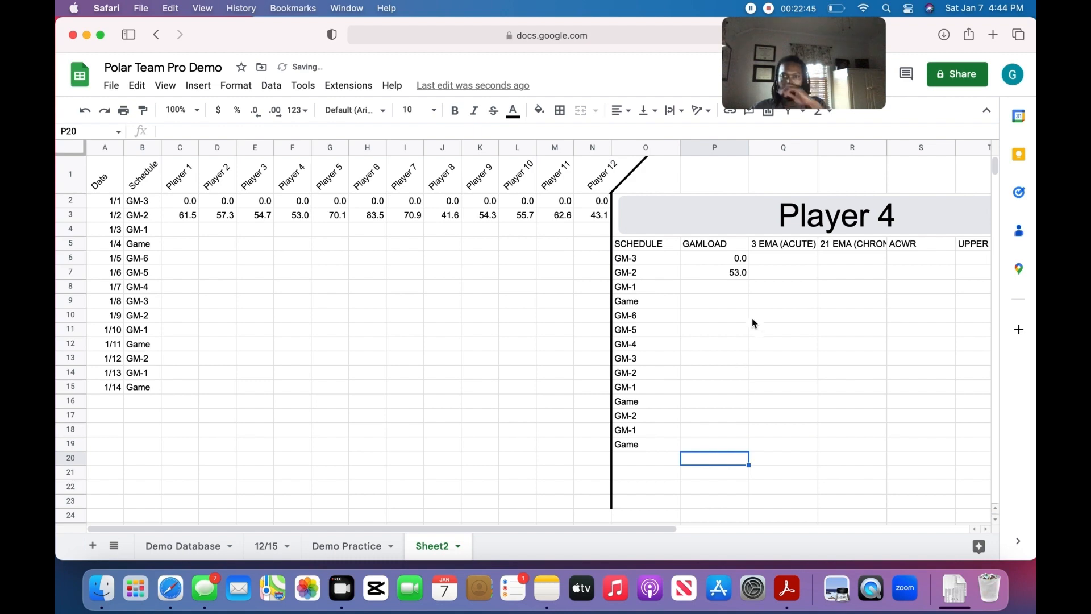
- Test the lookups by entering Player 4 loads of 60 in F11 for 1/10 and 40 in F14 for 1/13
click(745, 291)
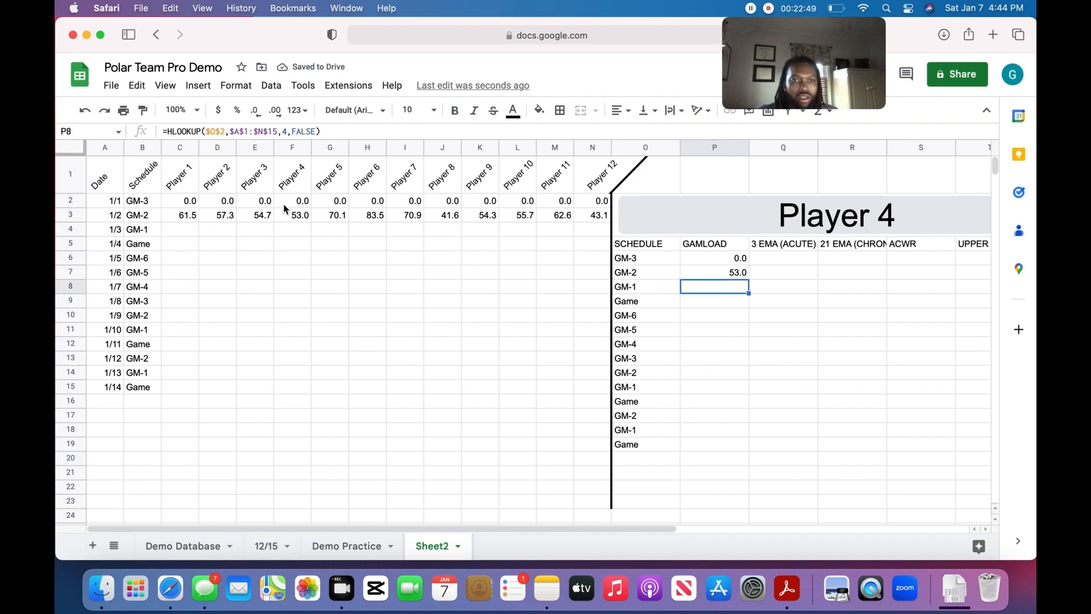
click(292, 334)
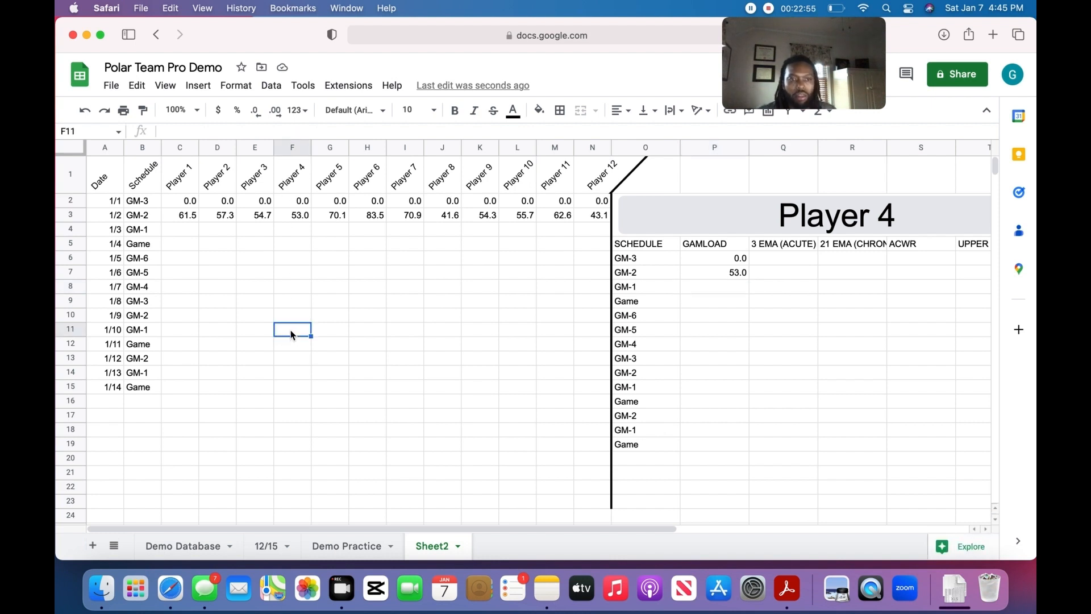
text(60)
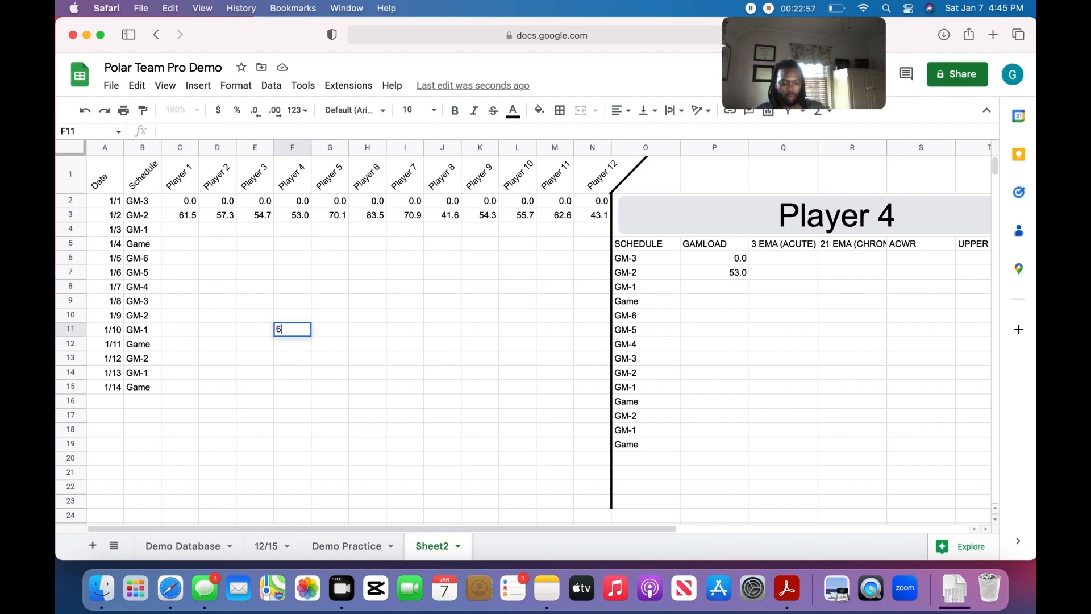
click(358, 366)
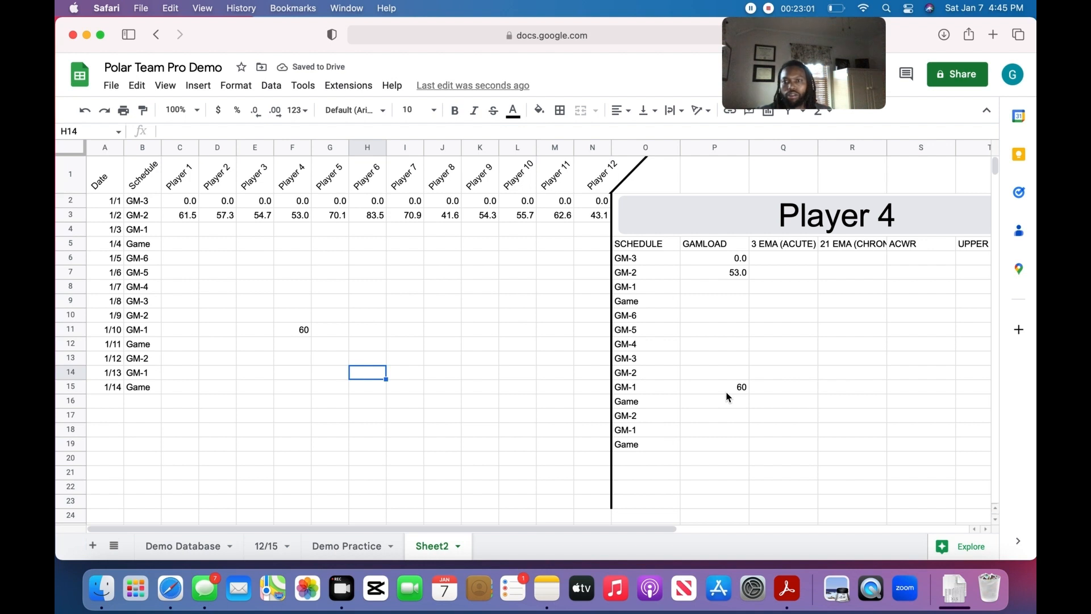
click(291, 373)
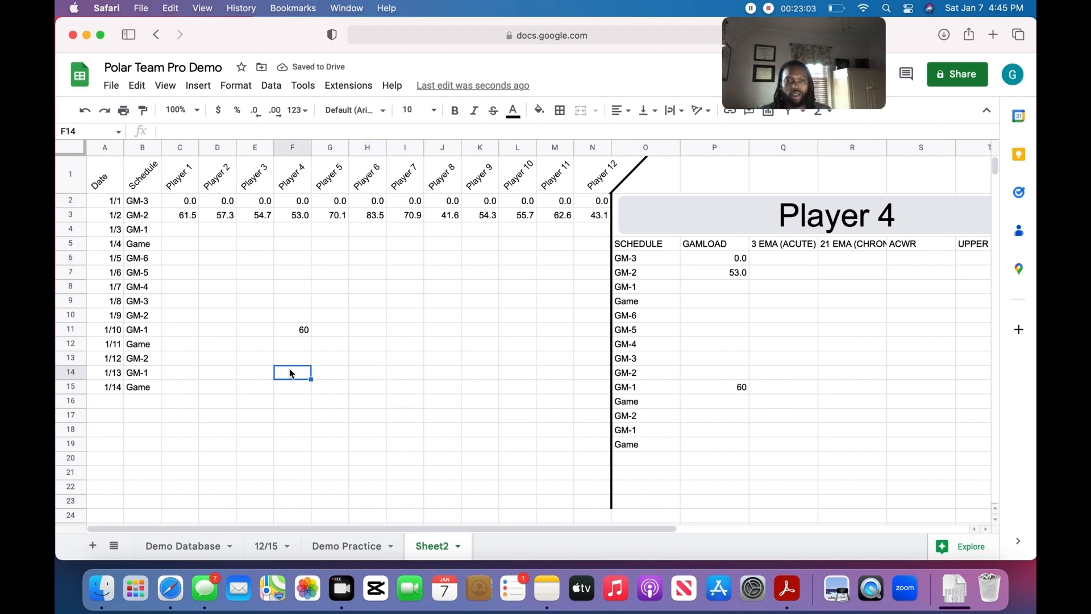
text(40)
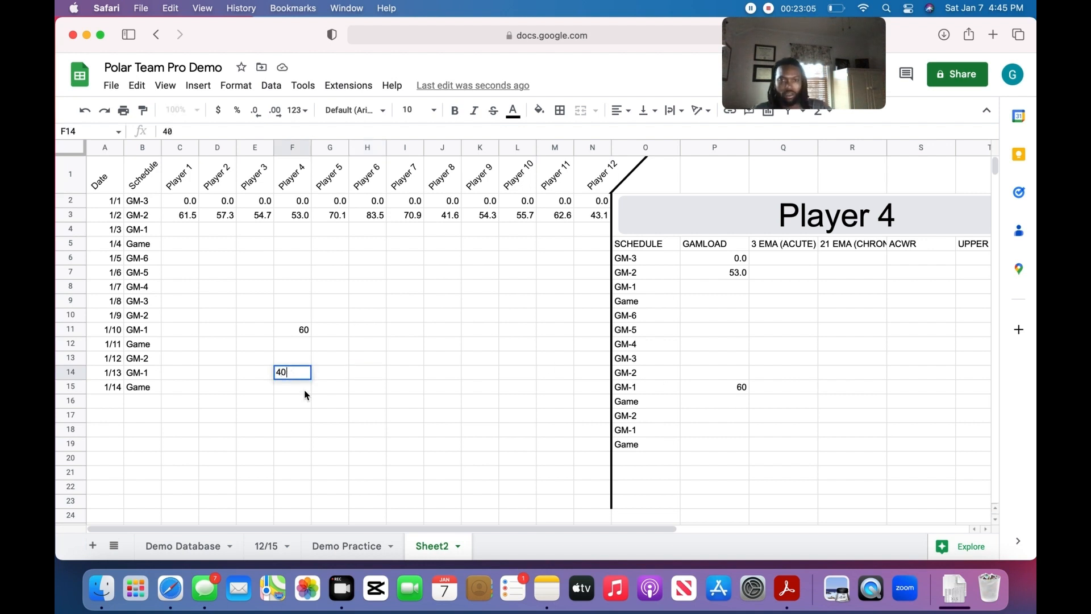
click(710, 473)
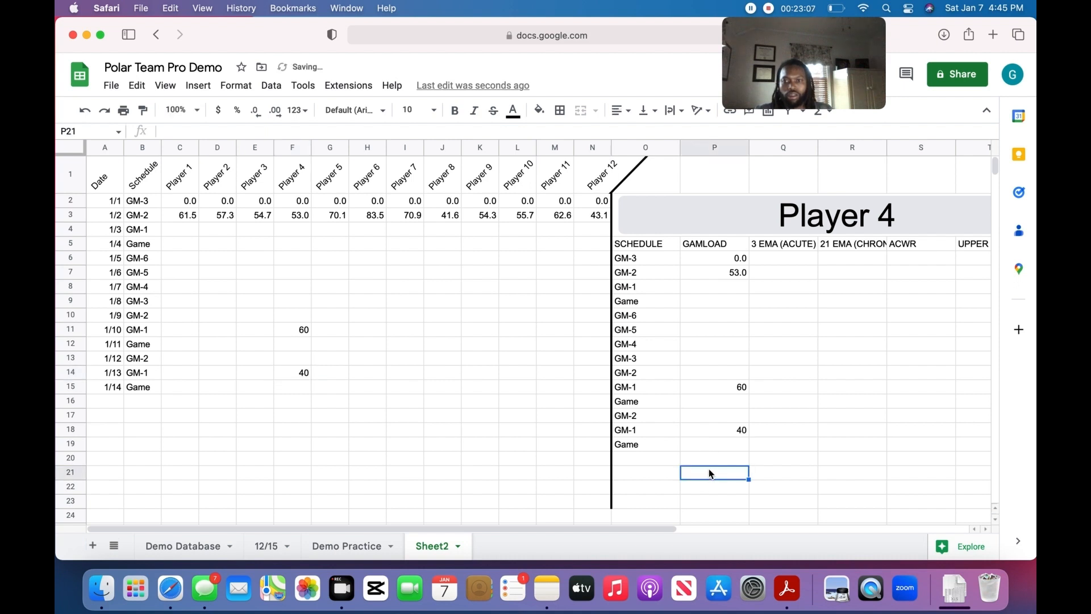
- Inspect the HLOOKUP formula in P11 and the range it references
click(728, 331)
double_click(728, 331)
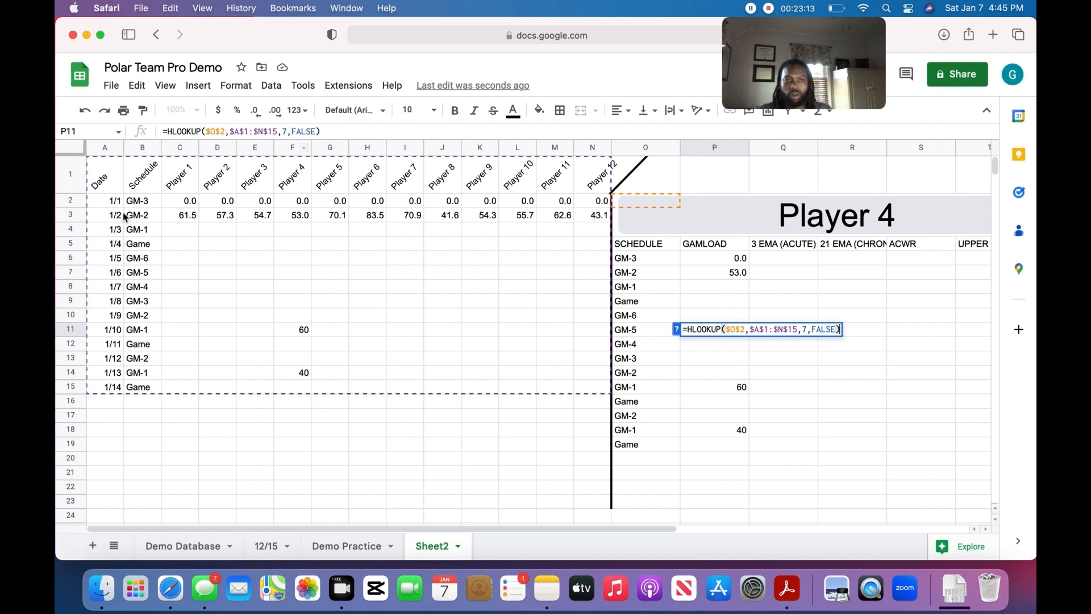
click(772, 415)
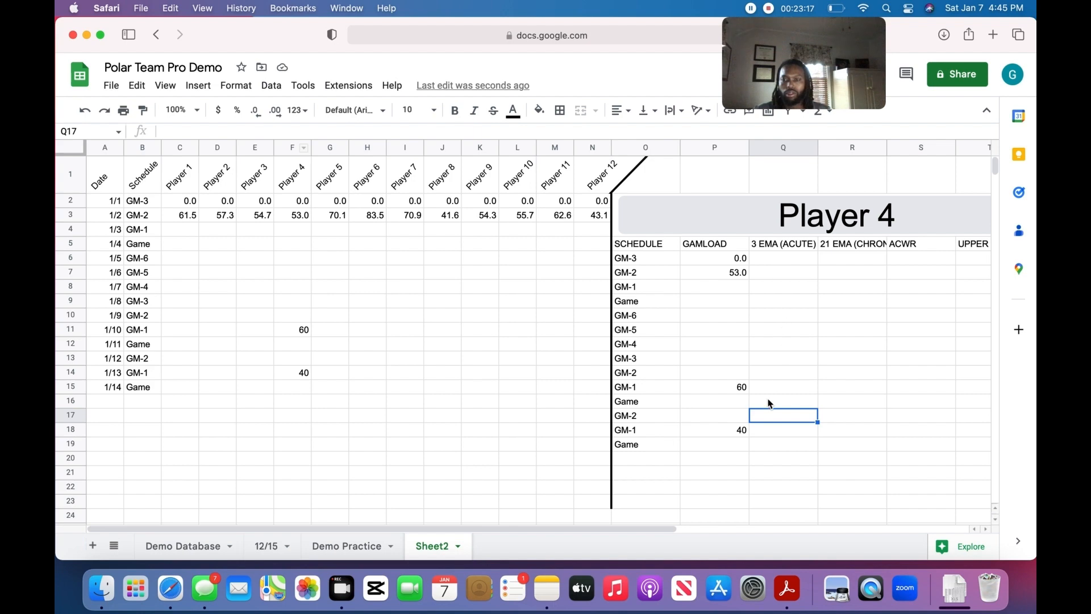
drag(648, 528, 774, 528)
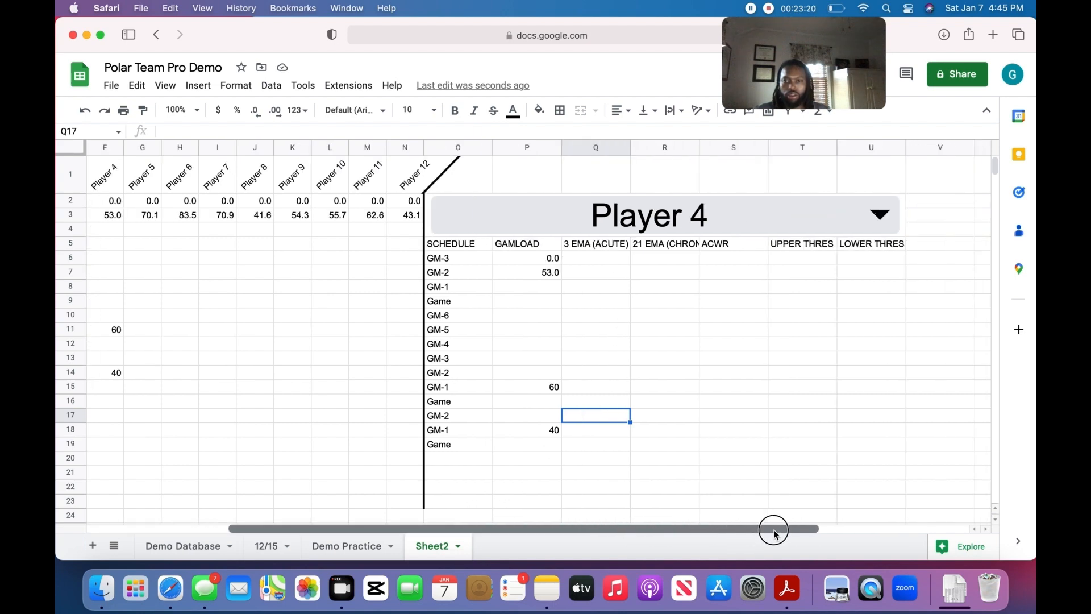
click(589, 258)
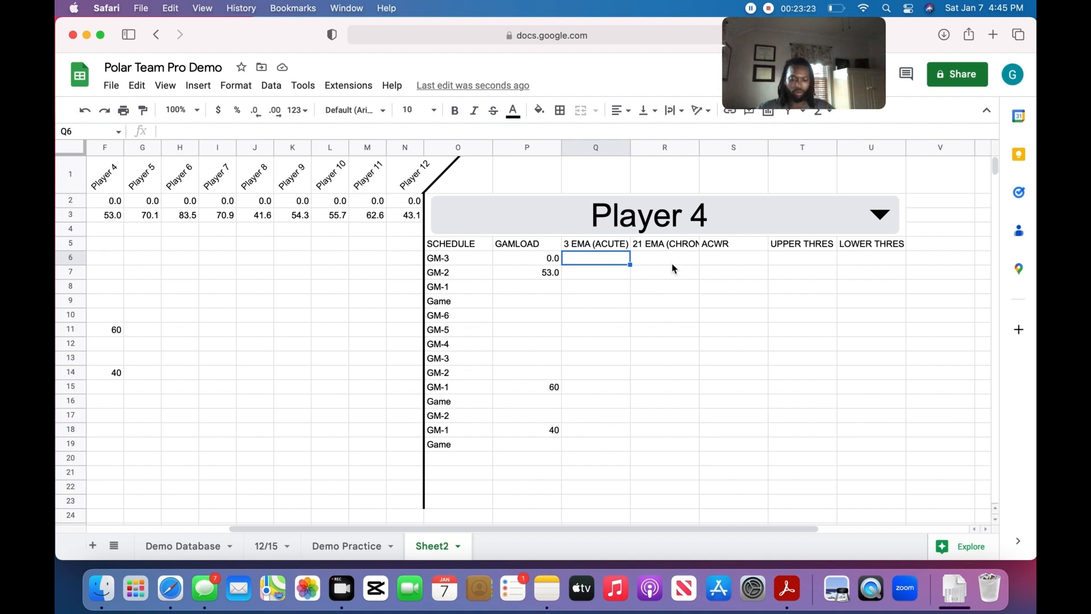
text(=()
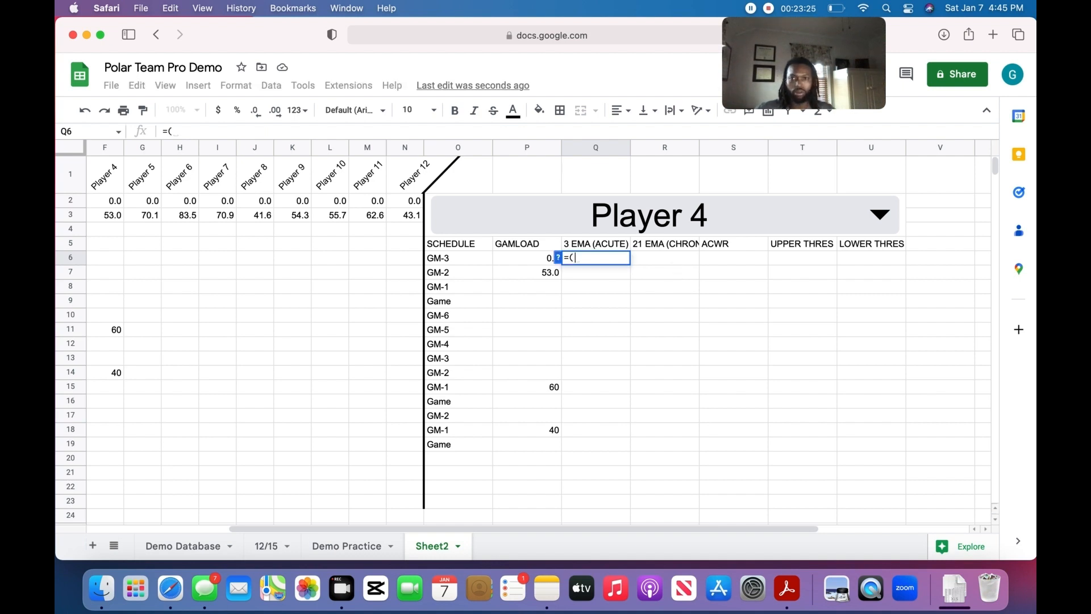
key(BackSpace)
key(BackSpace)
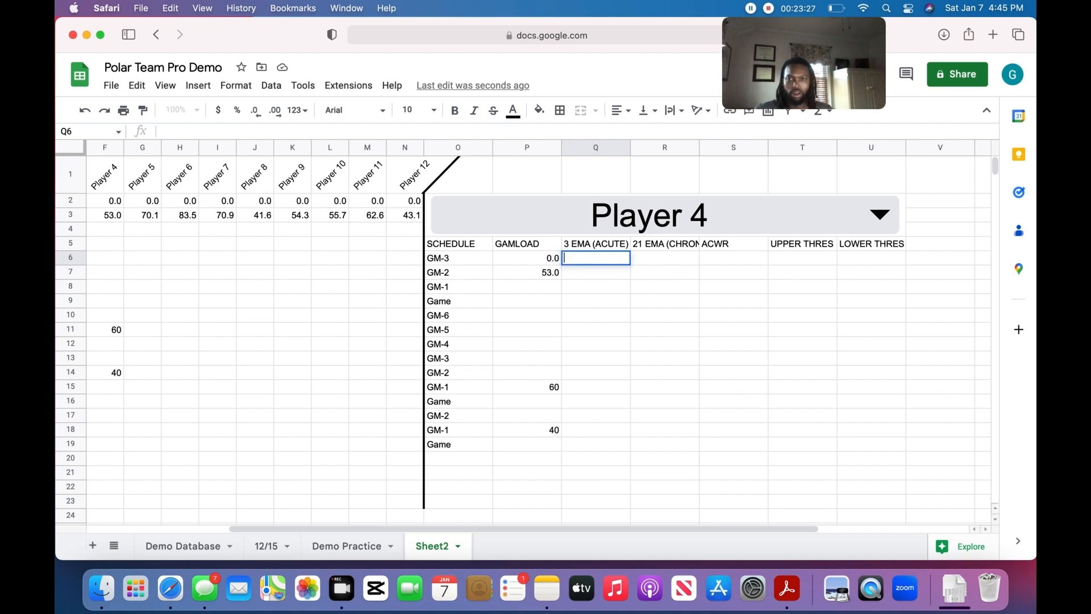
drag(614, 295, 610, 283)
- Enter 0 as the starting acute EMA in Q6 and the starting chronic EMA in R6
click(602, 258)
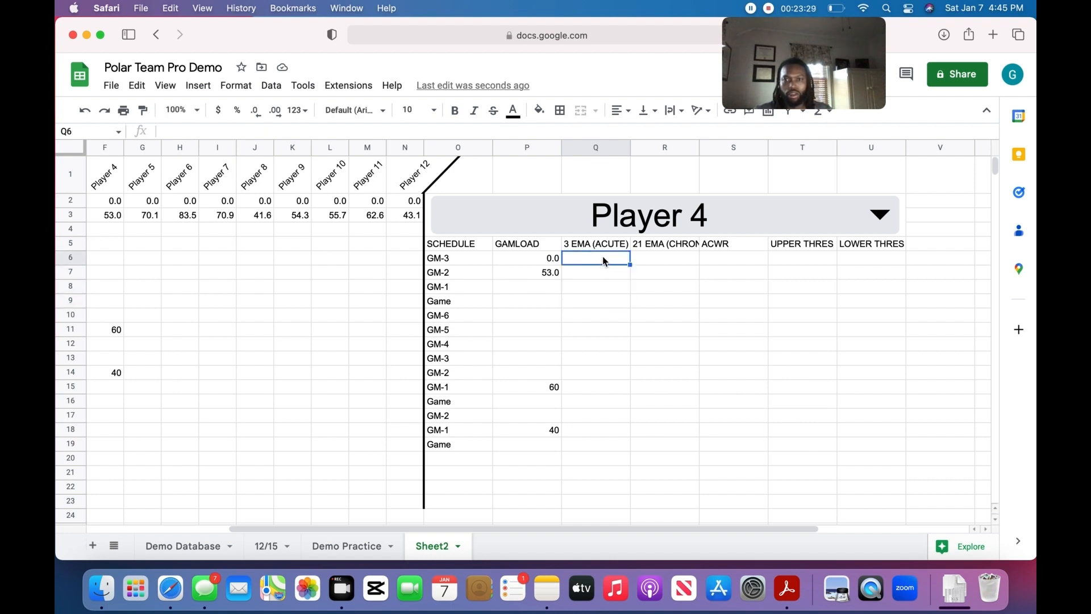
text(0)
key(Tab)
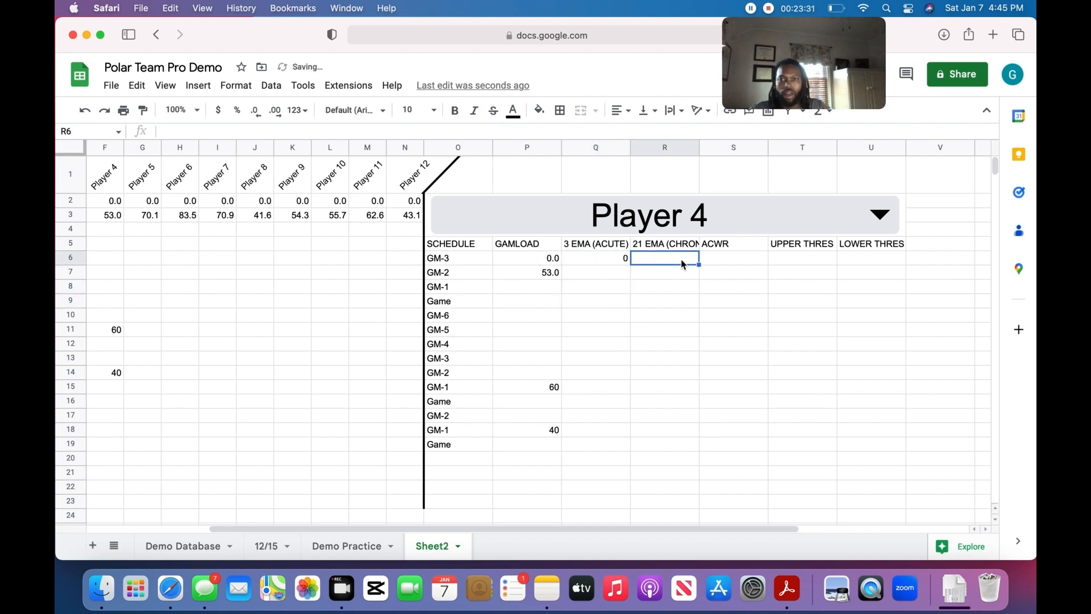
text(0)
key(Tab)
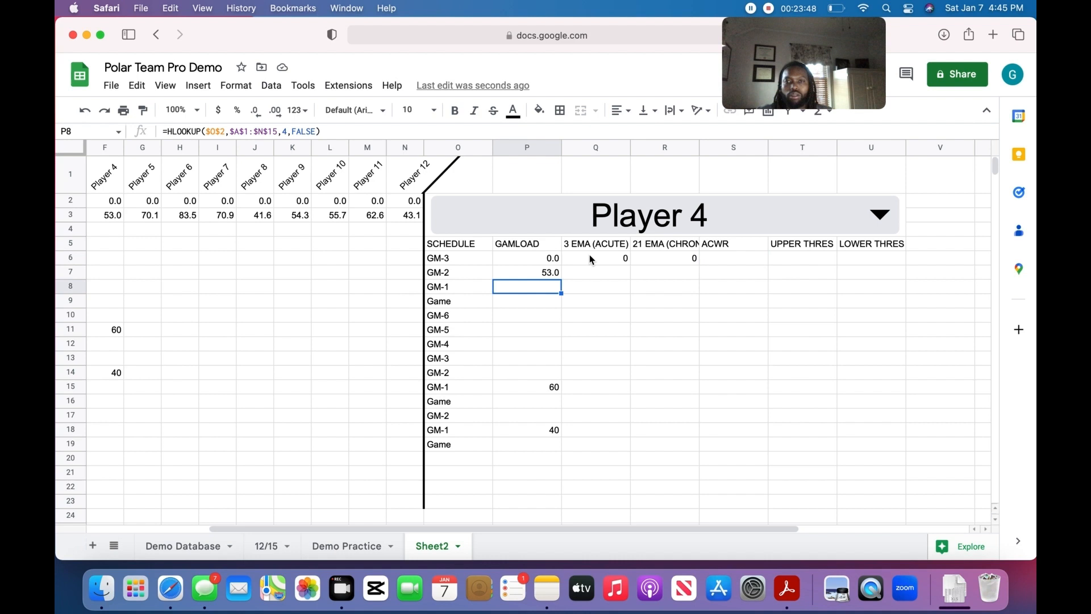
- Enter the acute EMA formula =(P7-Q6)*(2/4)+Q6 in Q7 and show it with one decimal place
click(591, 259)
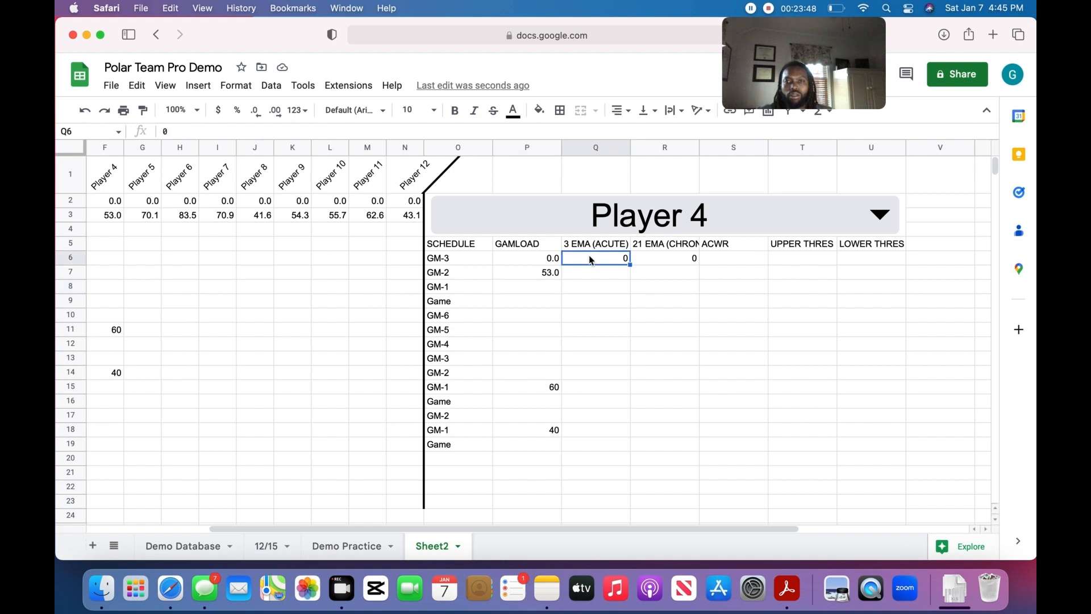
click(601, 275)
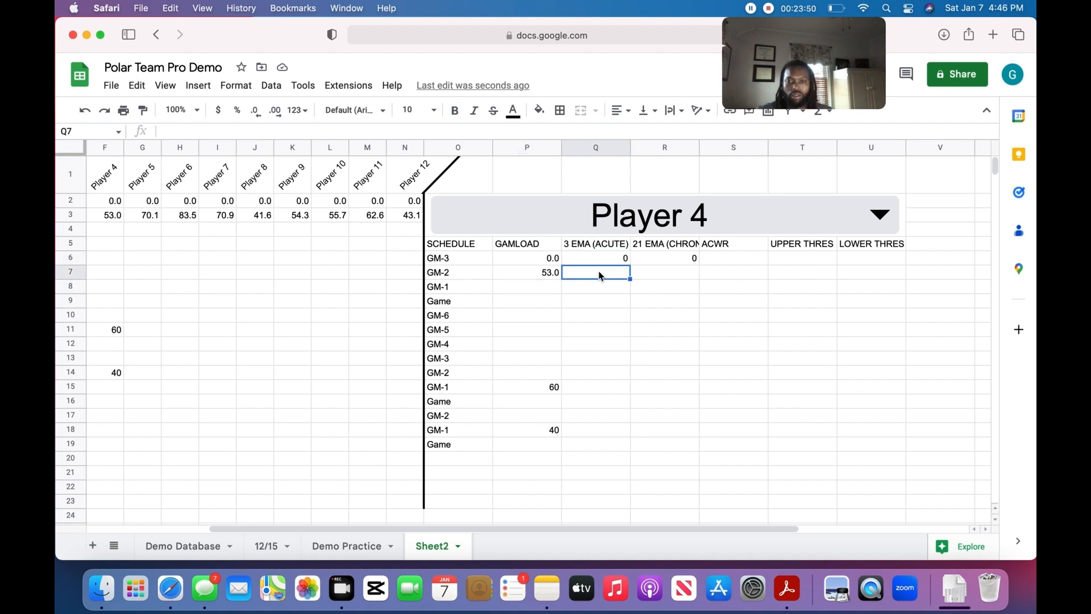
text(=)
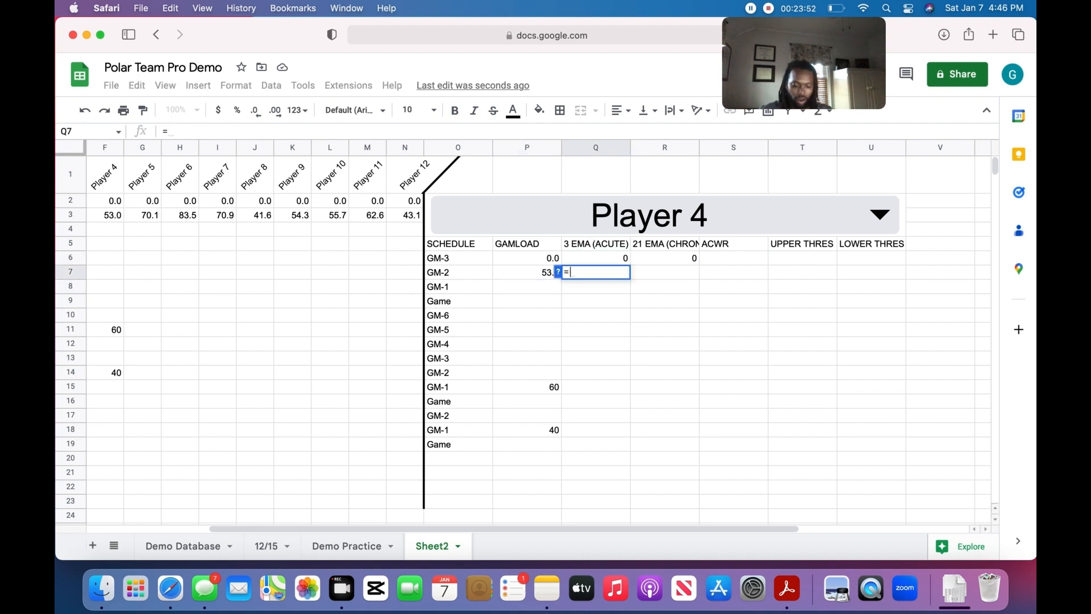
text(()
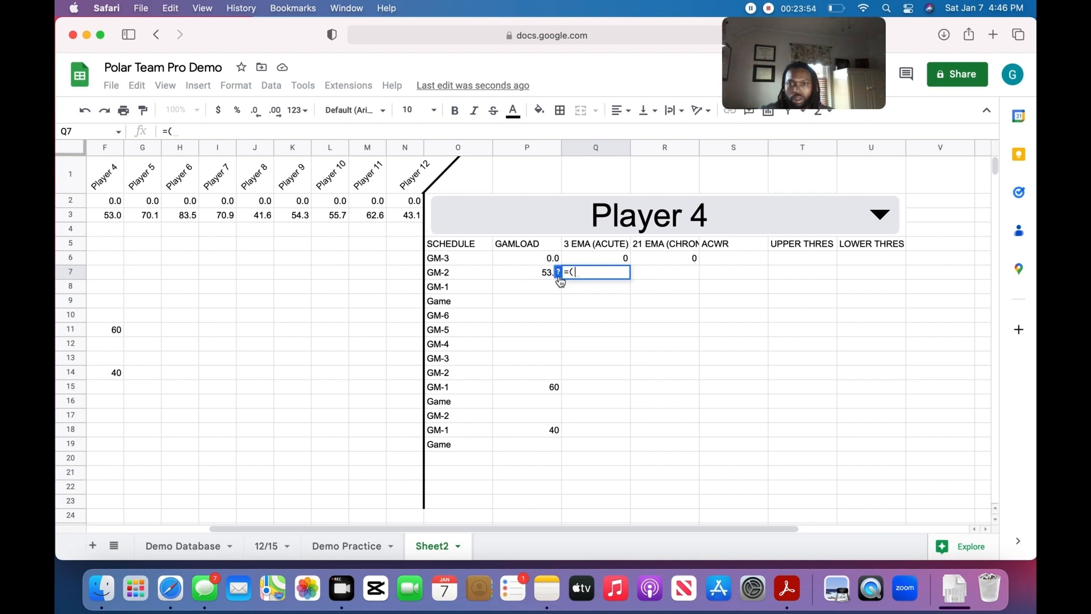
click(534, 272)
text(-)
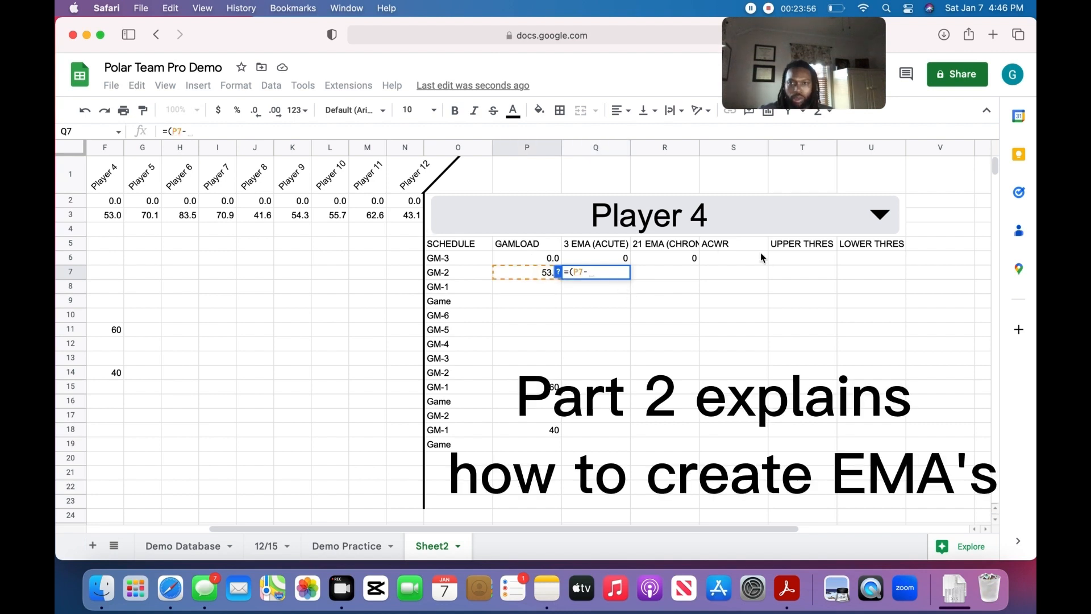
click(600, 256)
text()*)
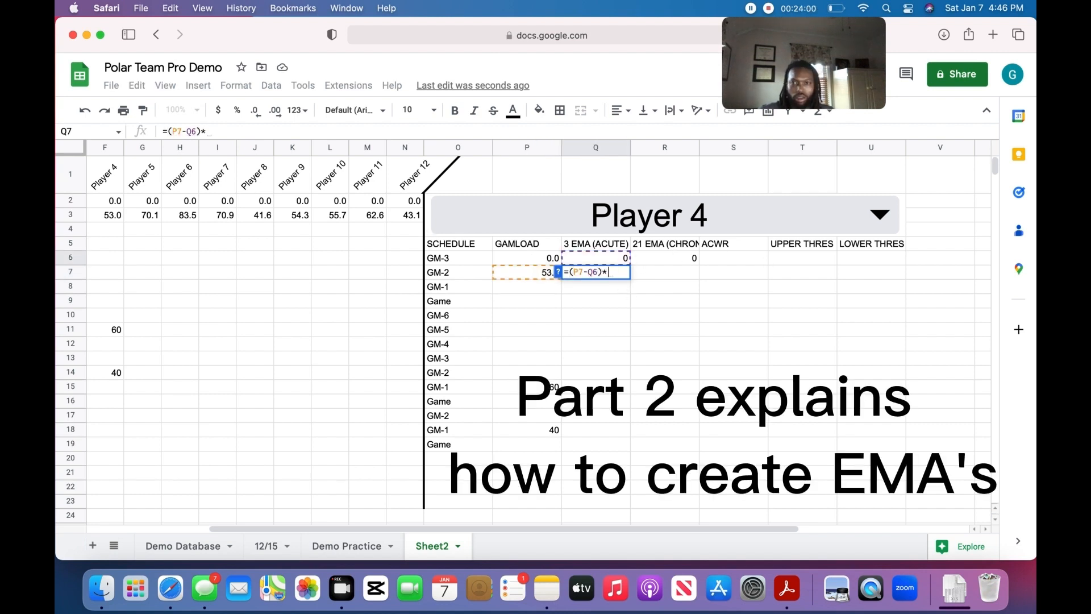
text((2)
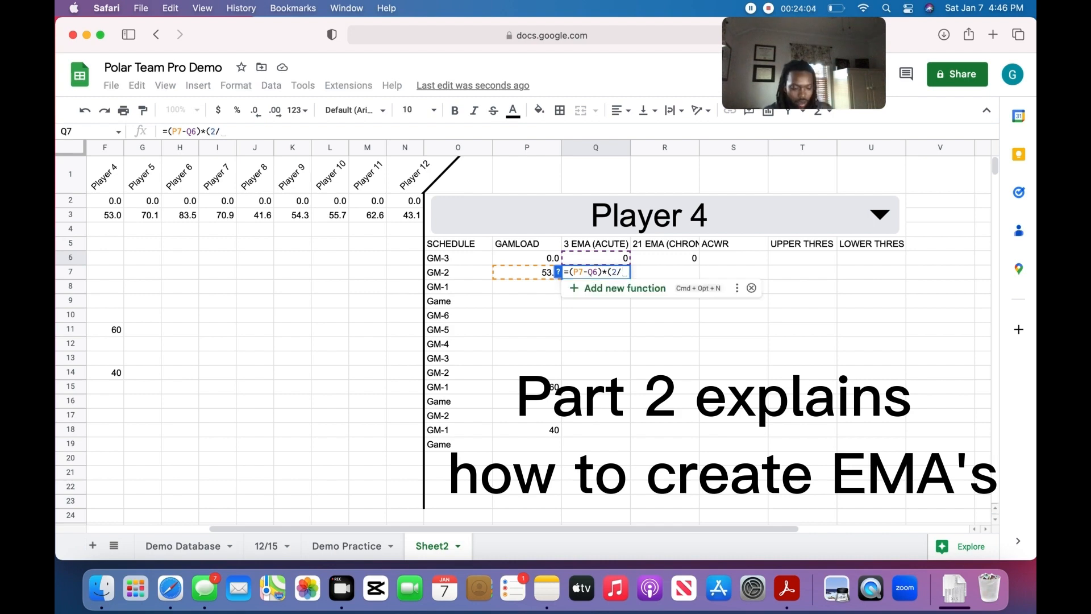
text(/4)+)
click(601, 258)
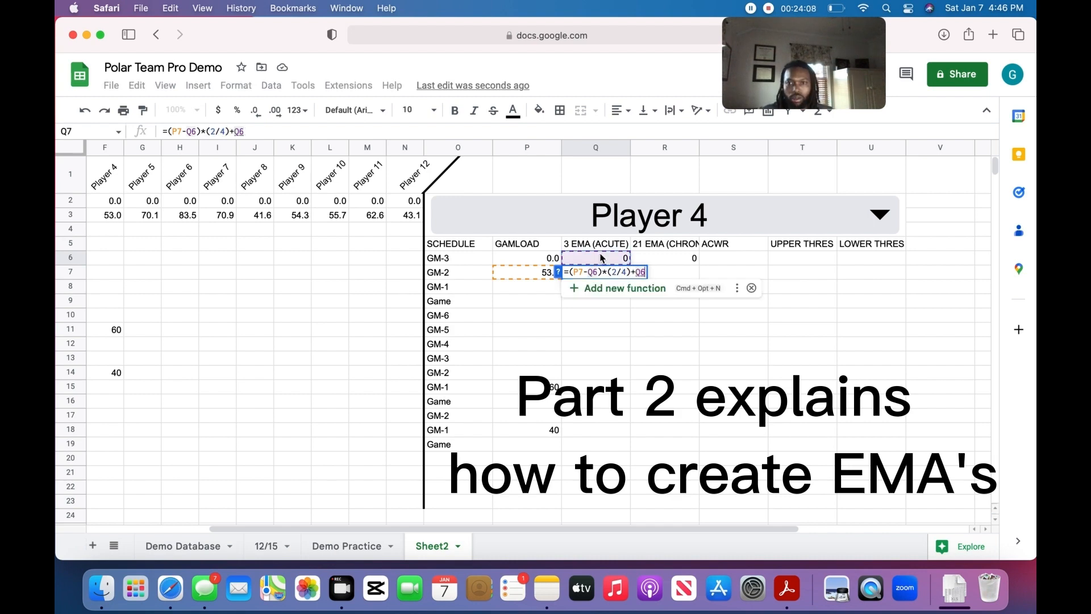
key(Return)
click(586, 271)
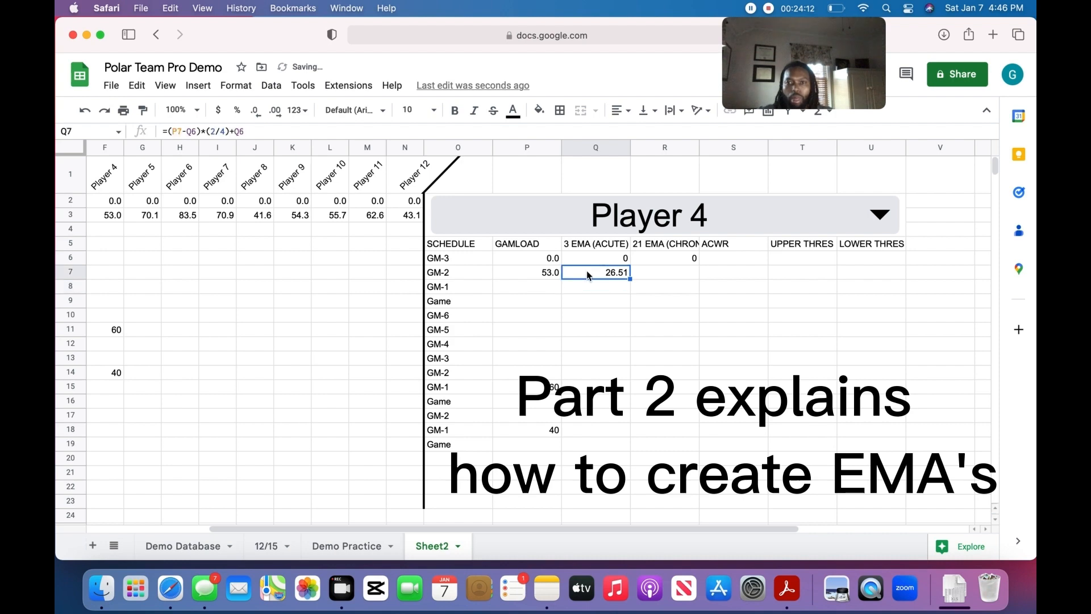
- Enter the chronic EMA formula =(P7-R6)*(2/22)+R6 in R7
click(662, 274)
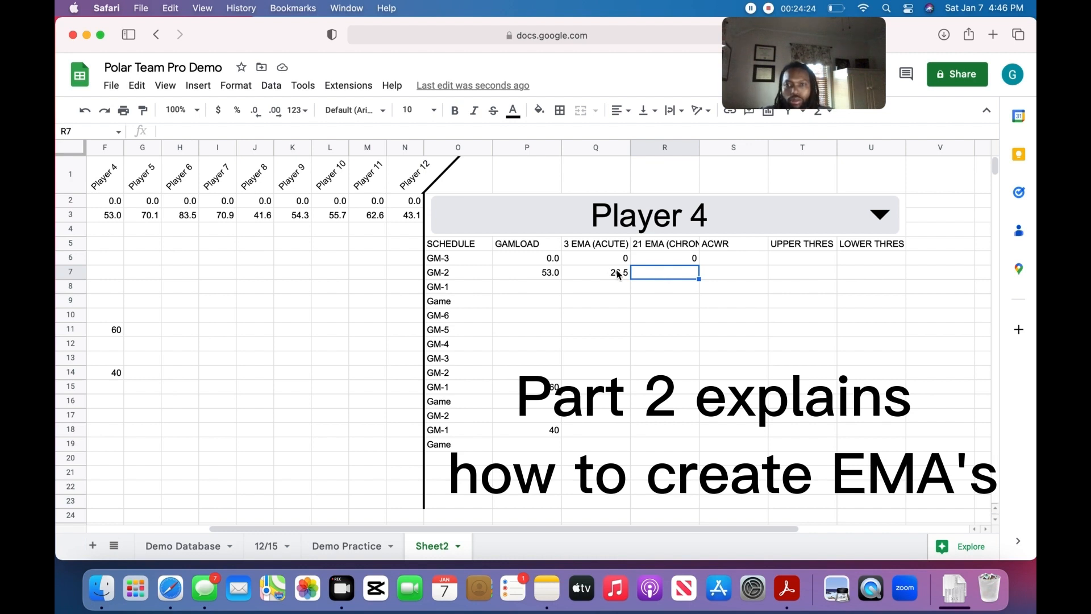
text(=)
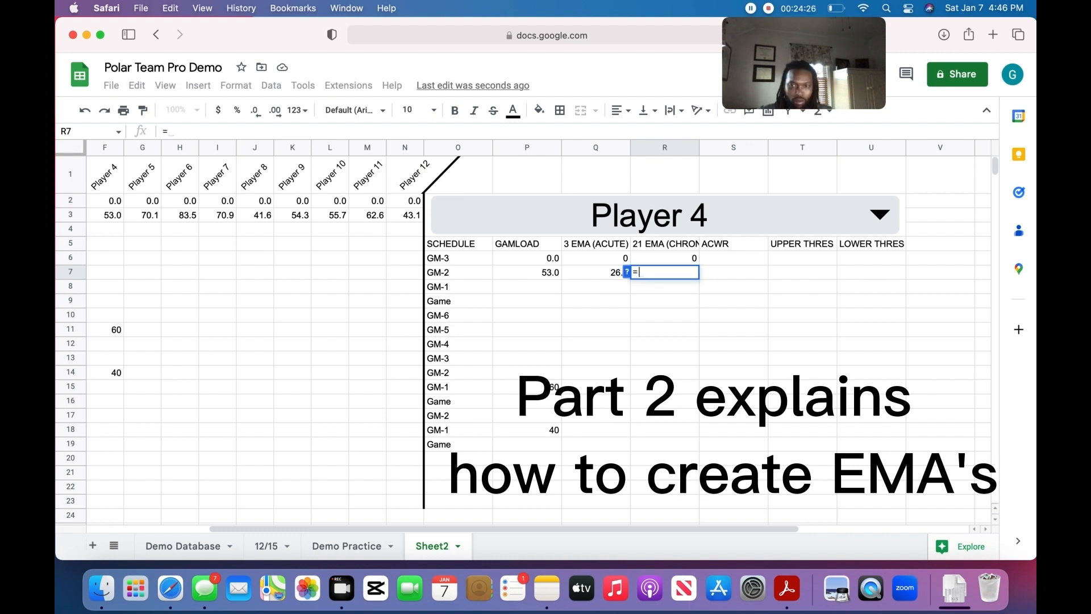
click(554, 276)
key(BackSpace)
key(BackSpace)
text(()
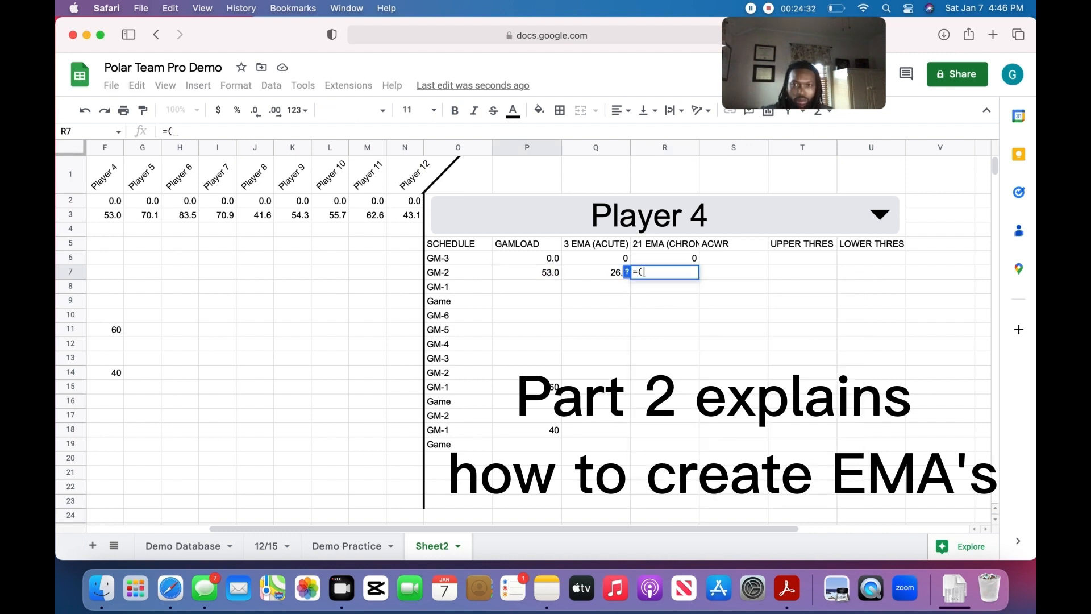
text(P7-R6)*)
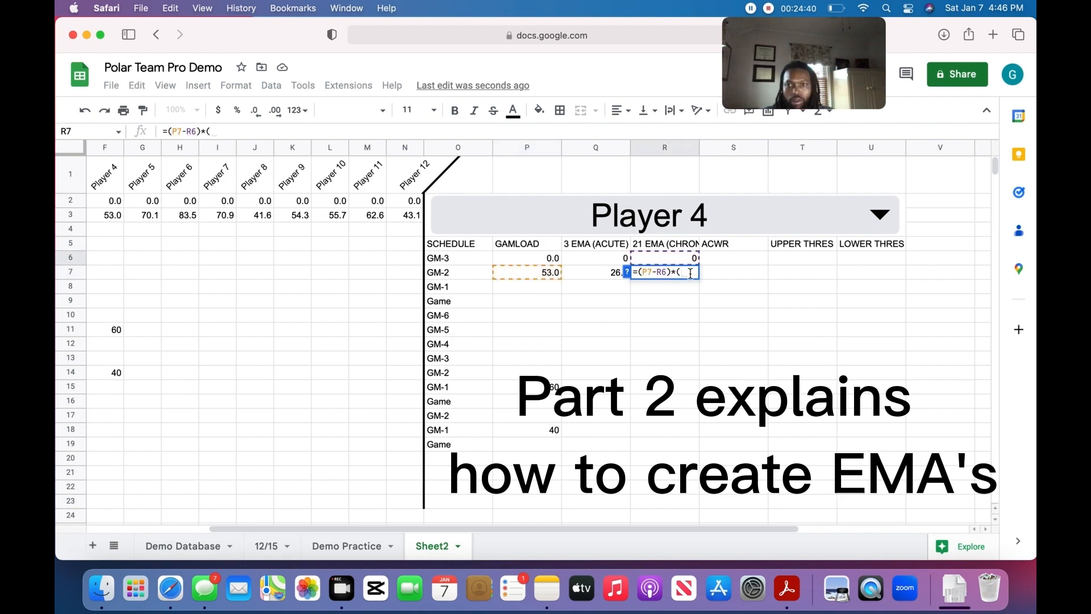
text((2)
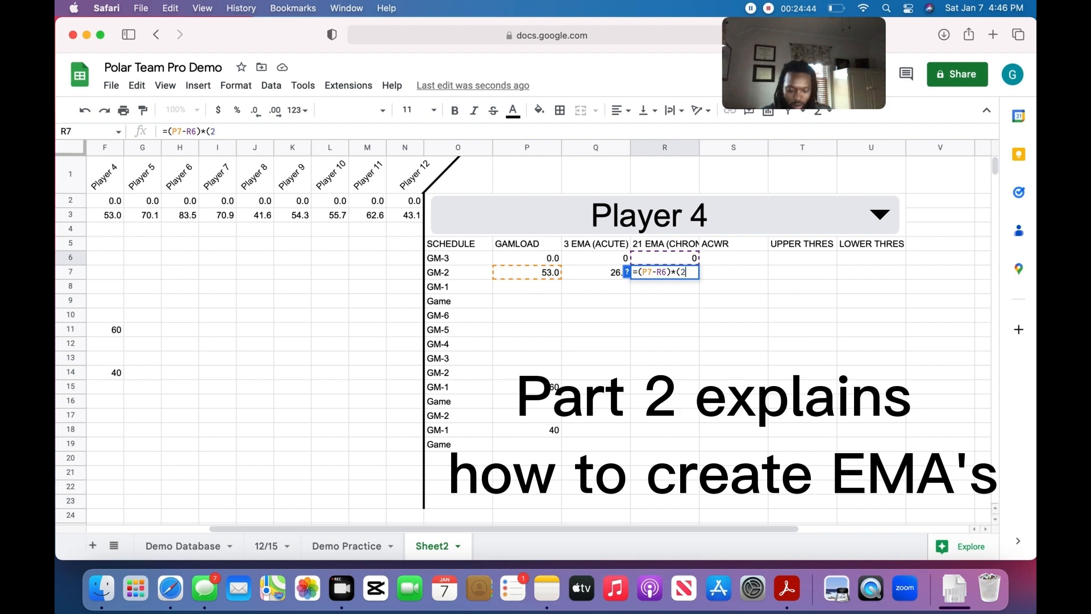
text(/22)+R6)
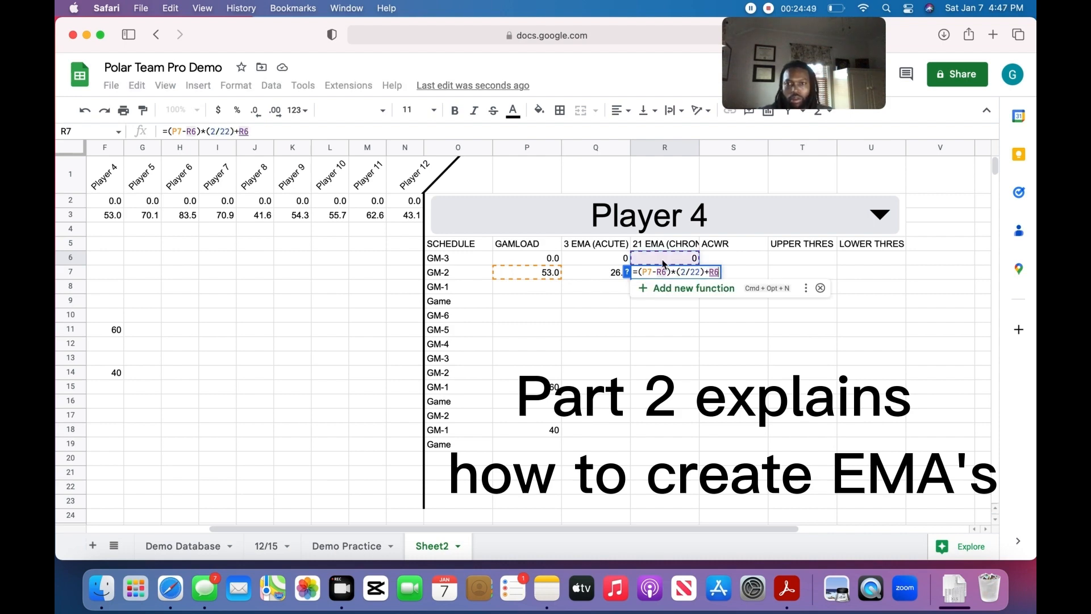
key(Return)
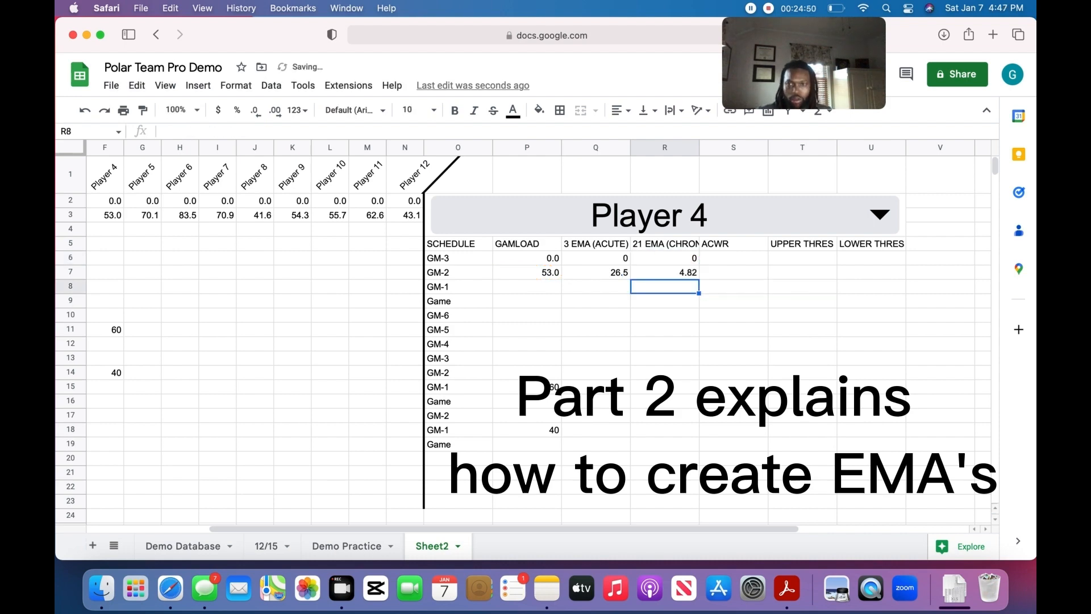
- Reduce the chronic EMA in R7 to one decimal place
click(674, 273)
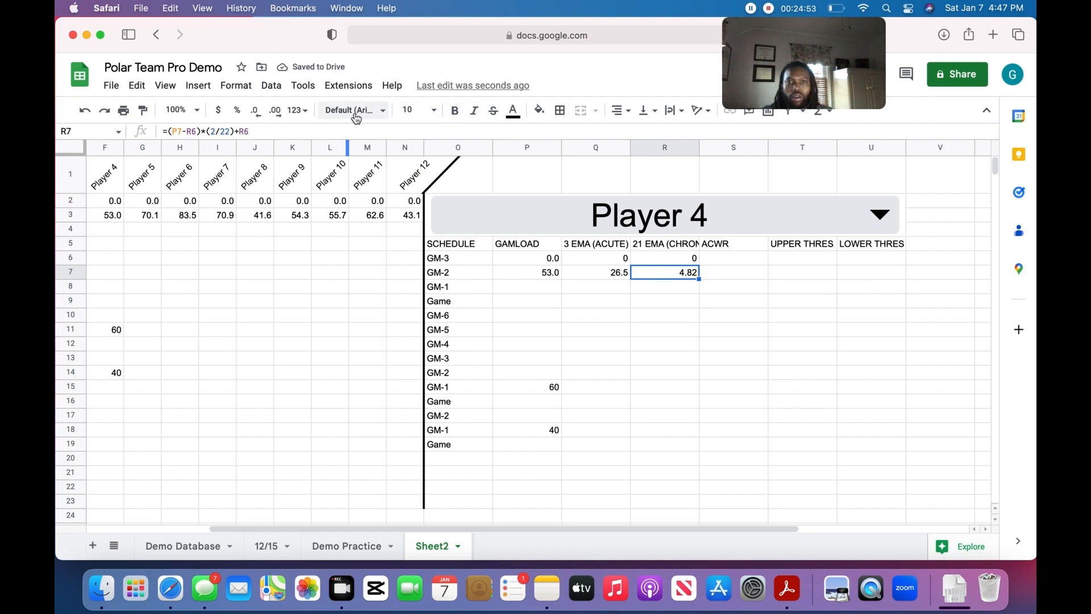
click(255, 110)
drag(760, 414, 736, 402)
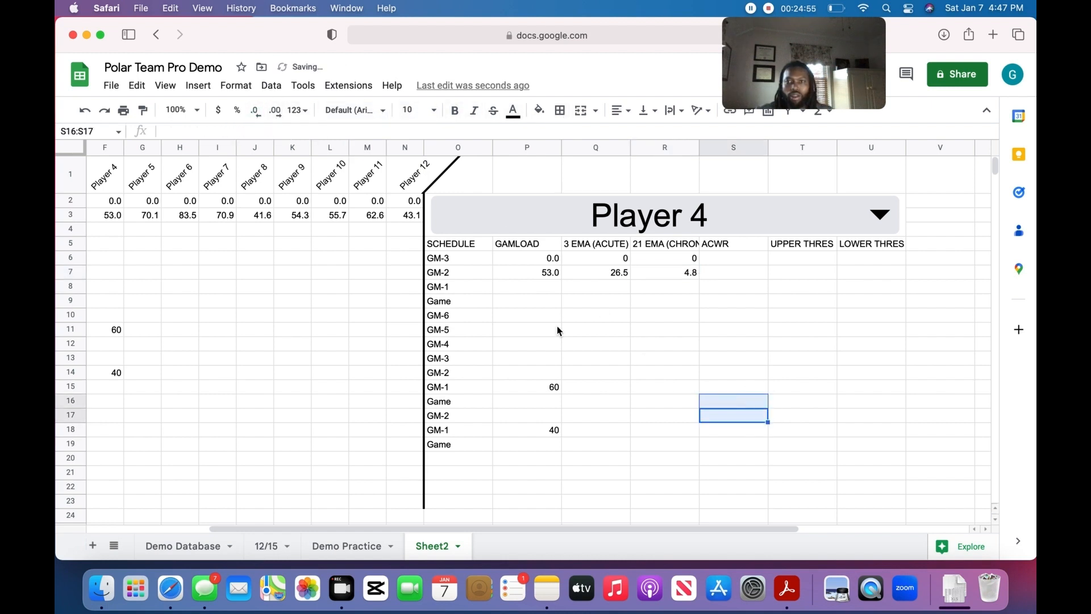
click(742, 458)
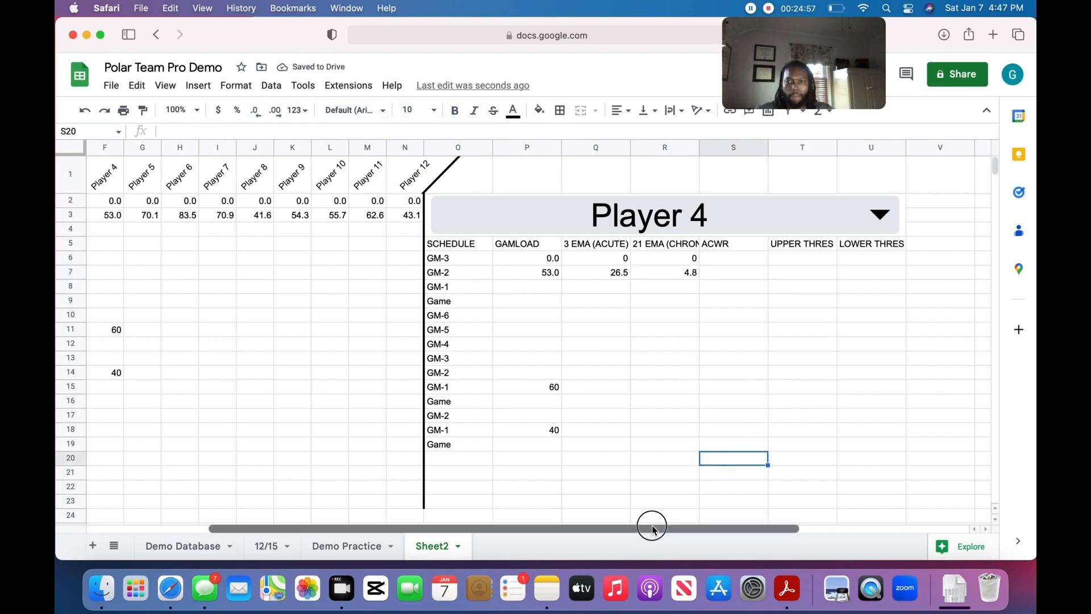
- Review the player gameloads on the Demo Practice sheet and the acute and chronic EMA formulas in Q7 and R7 on Sheet2
drag(652, 527, 487, 489)
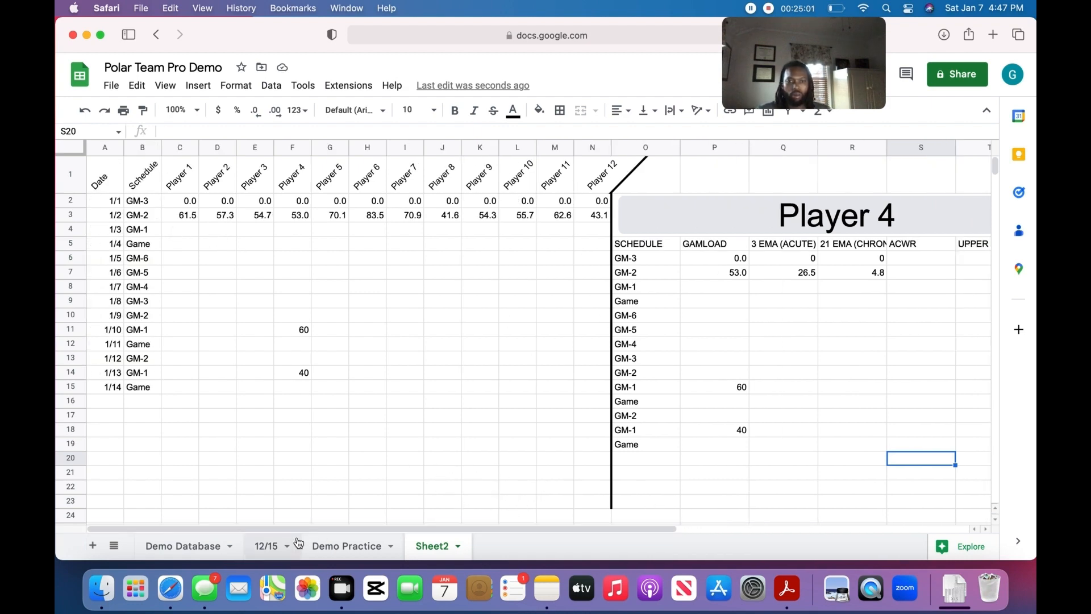
click(342, 547)
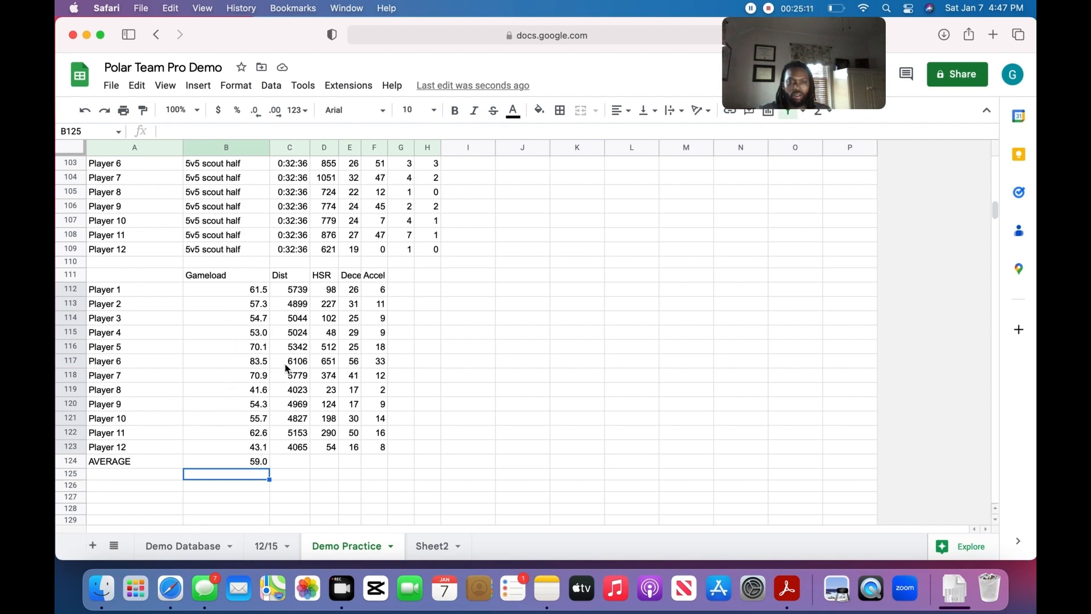
click(442, 551)
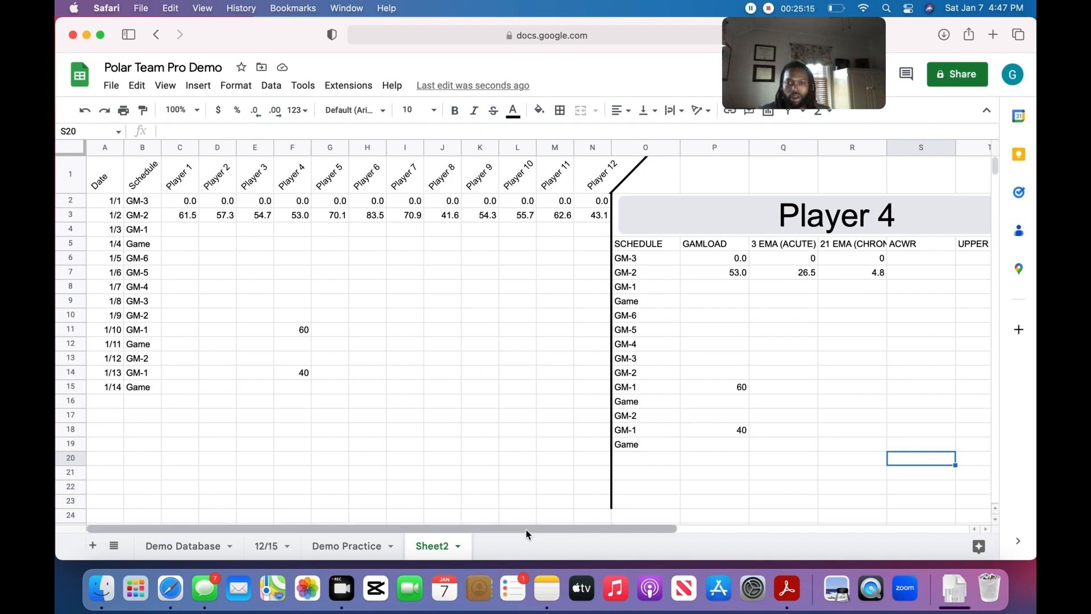
drag(545, 532, 586, 544)
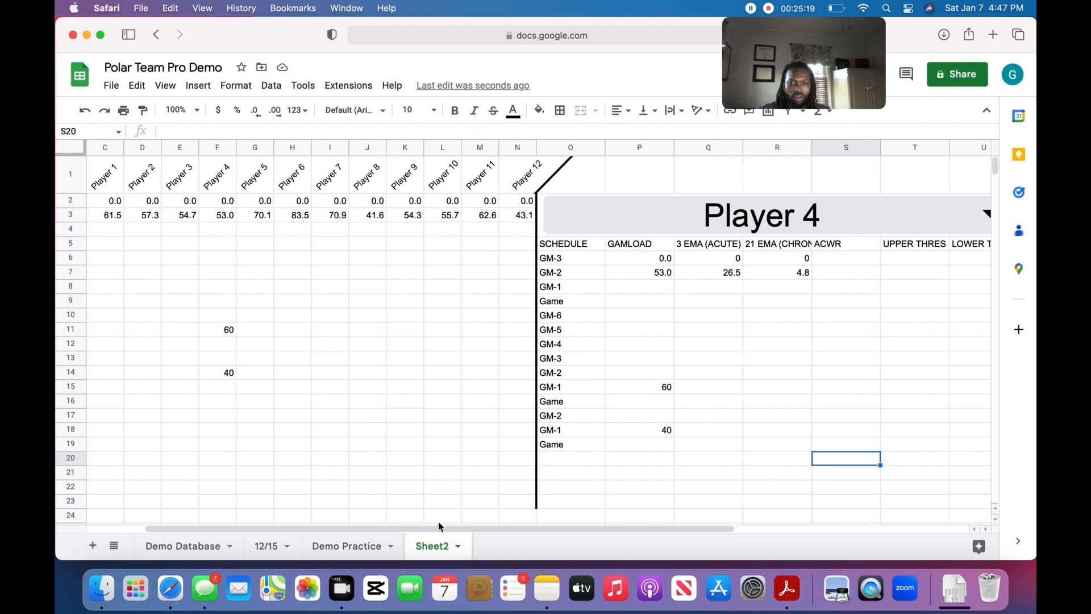
drag(441, 528, 334, 504)
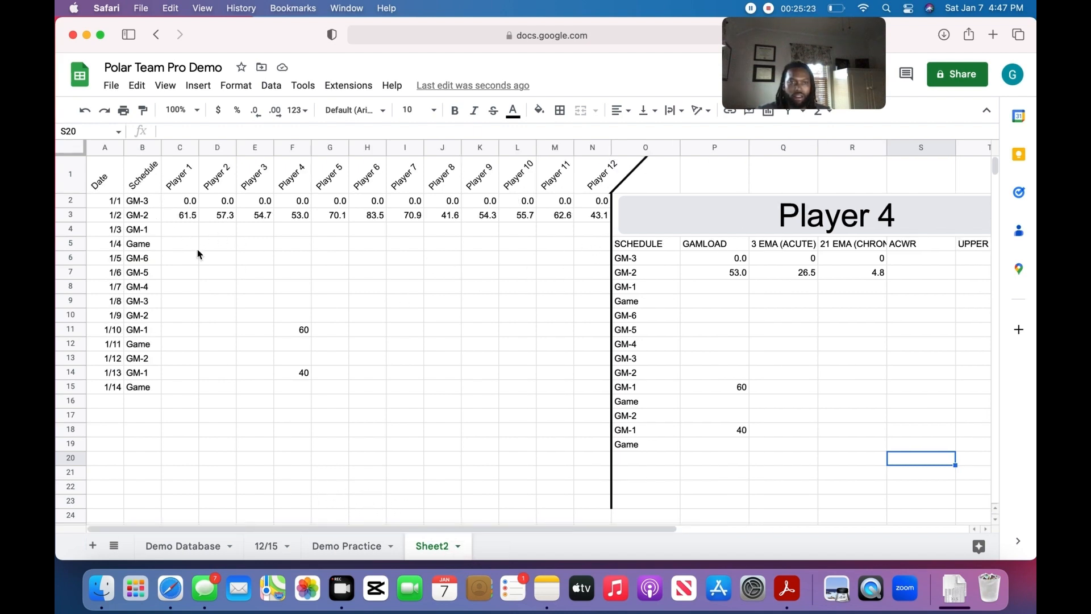
click(173, 247)
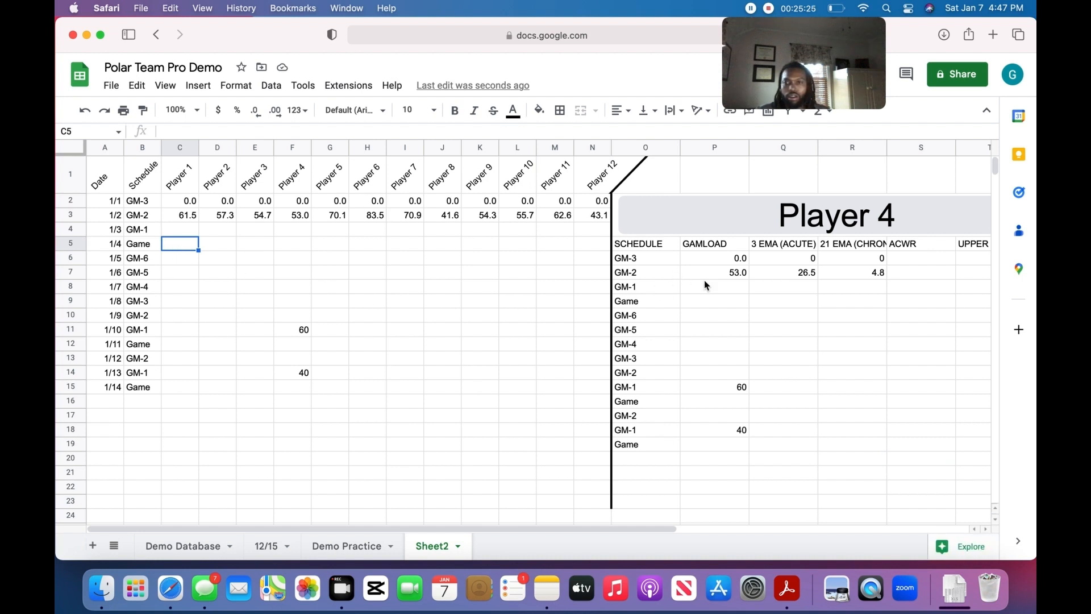
click(785, 276)
click(874, 275)
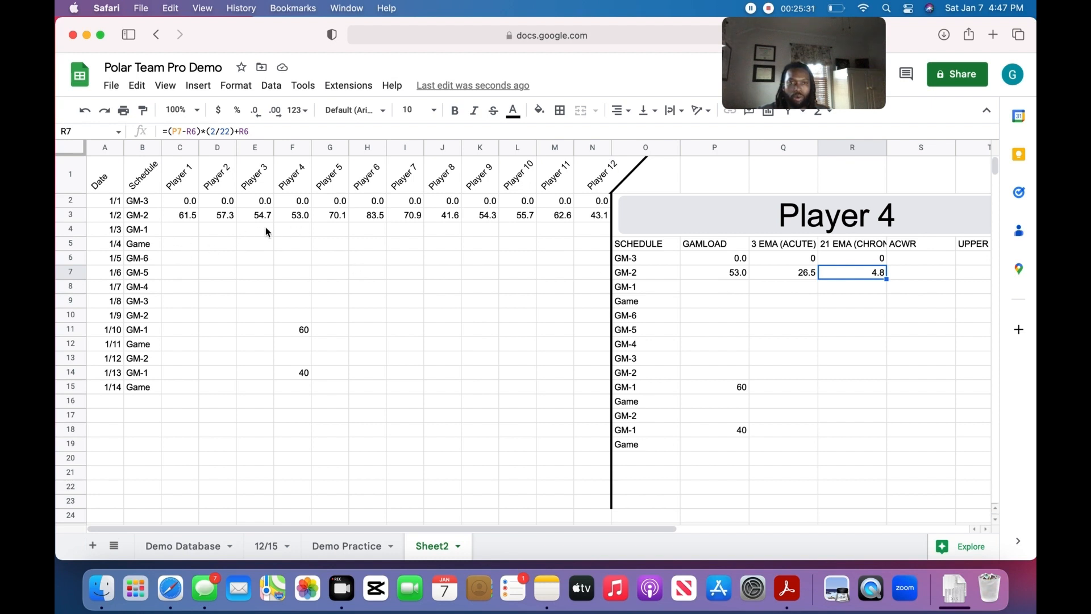
- Enter Player 2's gameloads for 1/3 to 1/5 in D4:D6 as 50, 65 and 0
click(213, 229)
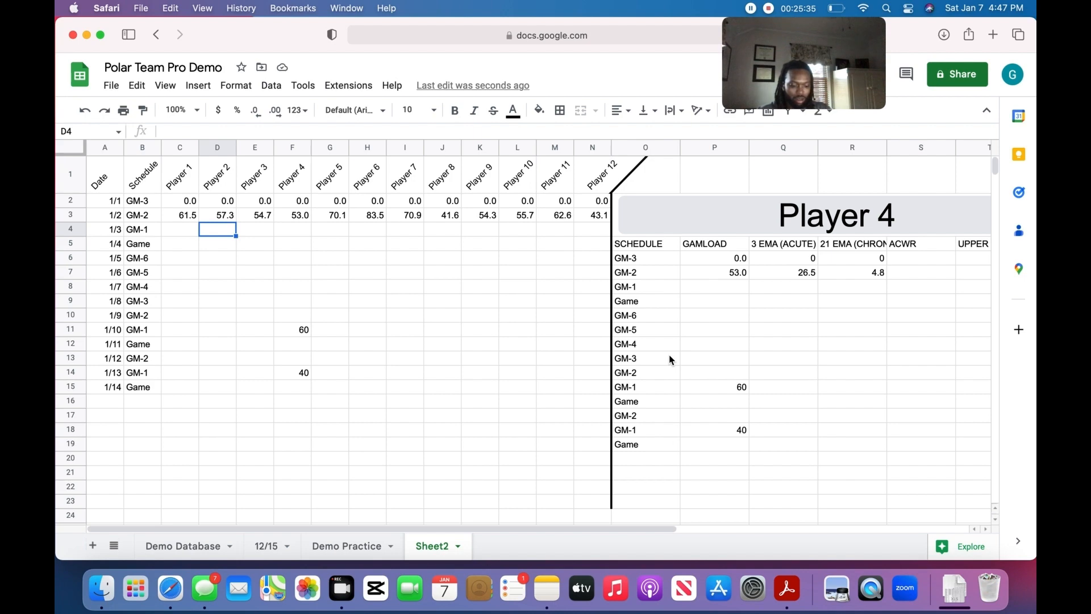
text(50)
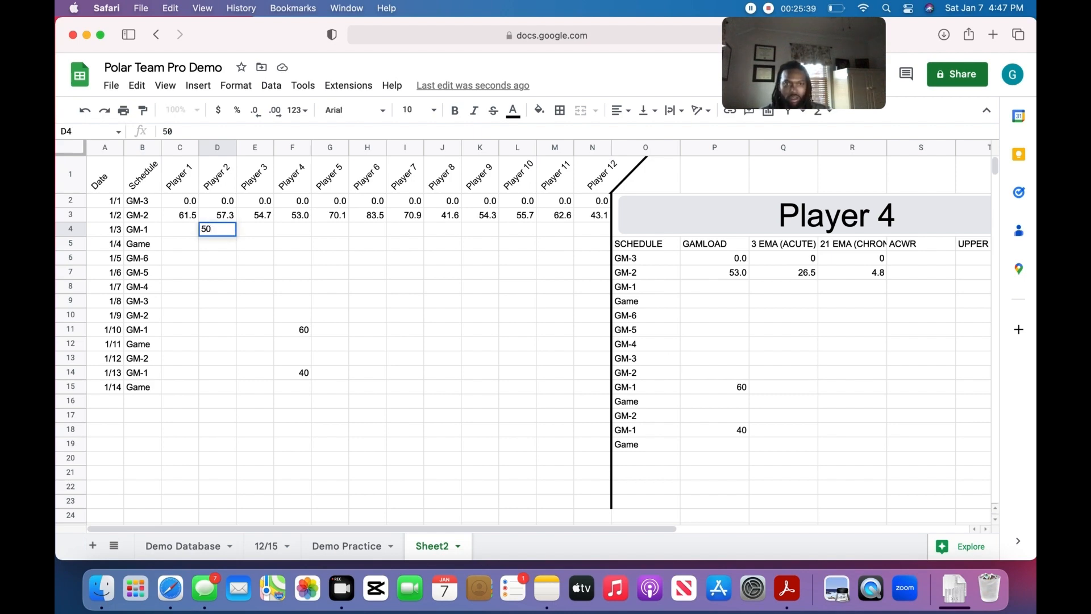
key(Return)
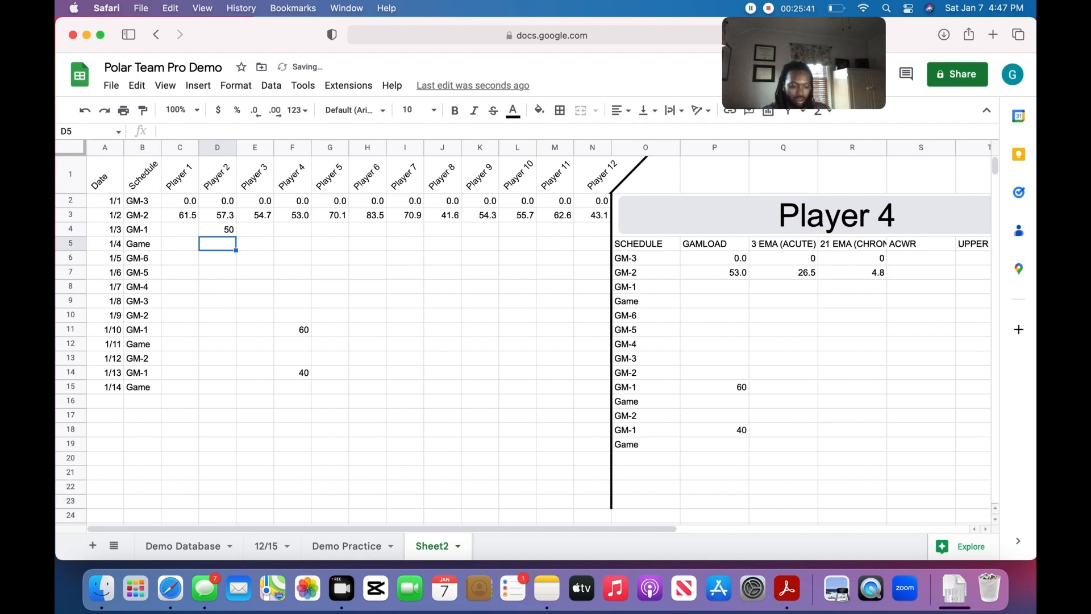
text(65)
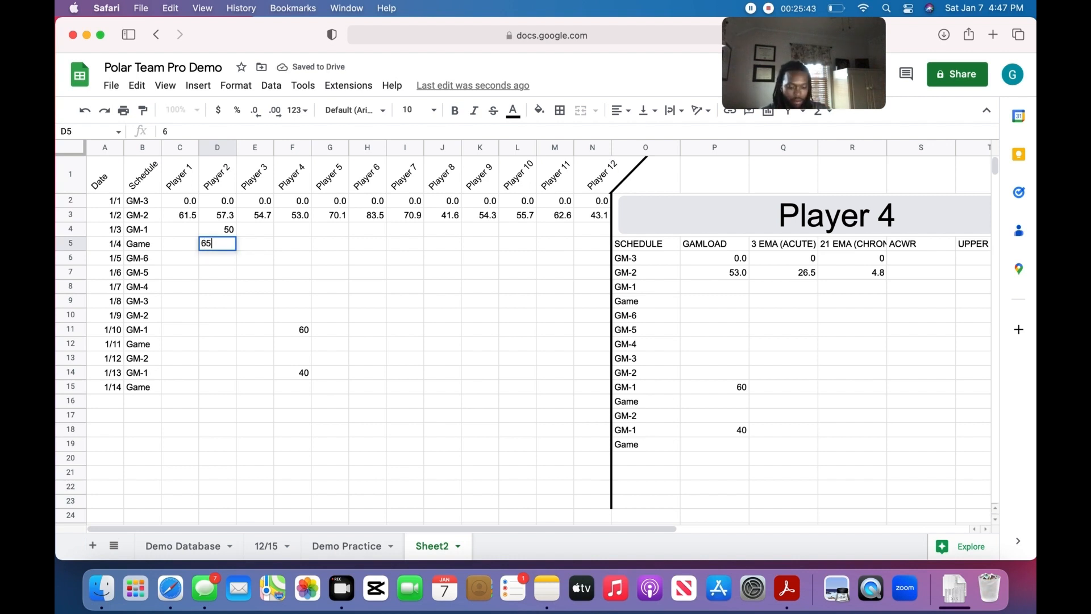
key(Return)
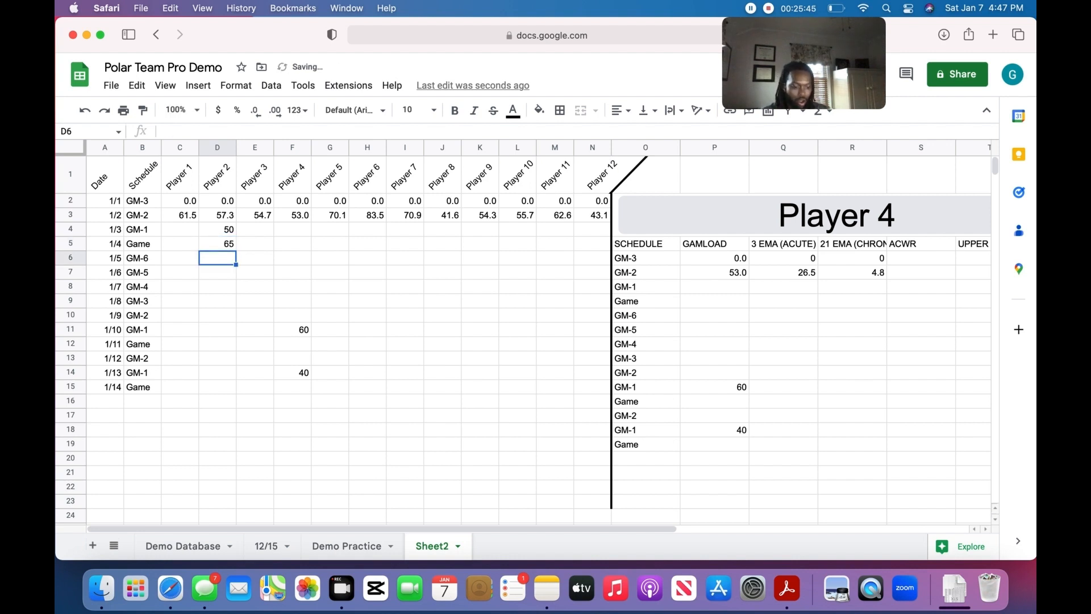
text(0)
key(Return)
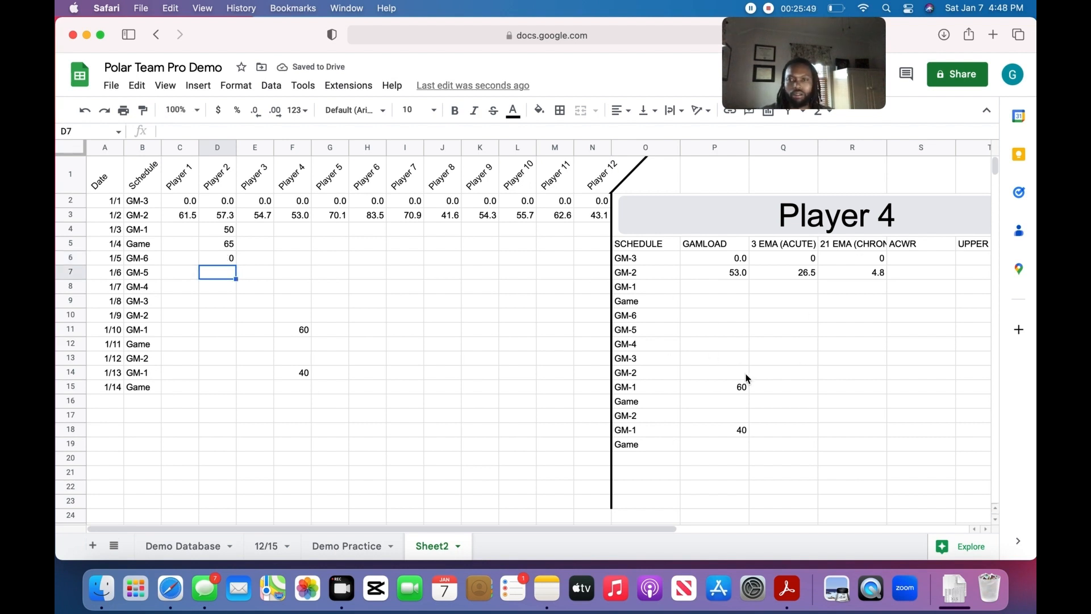
- Switch the individual player selector above the gameload table to Player 2
drag(611, 532, 736, 530)
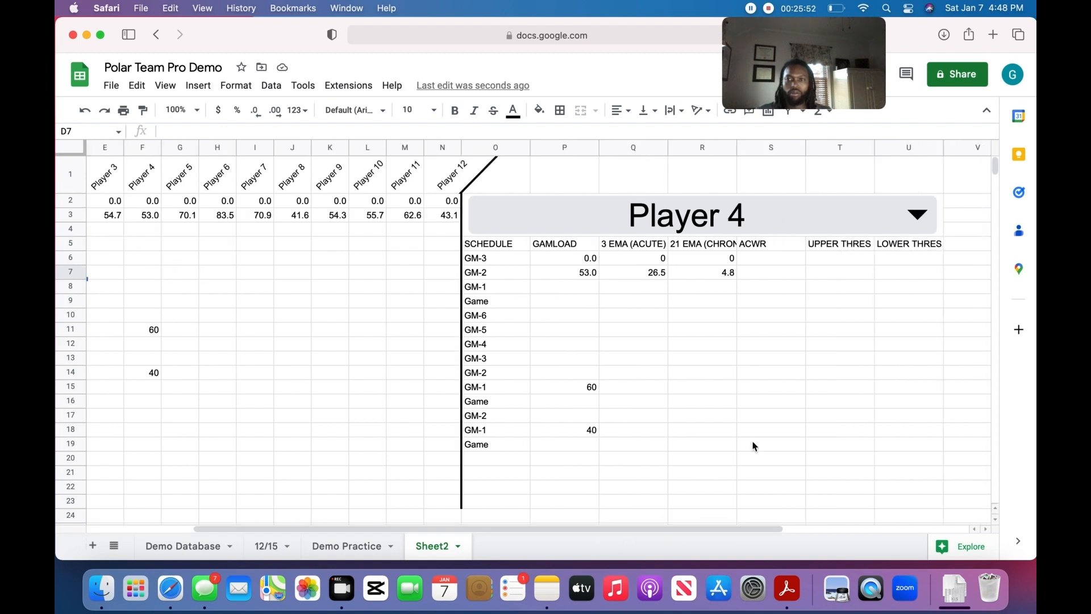
click(916, 219)
click(490, 268)
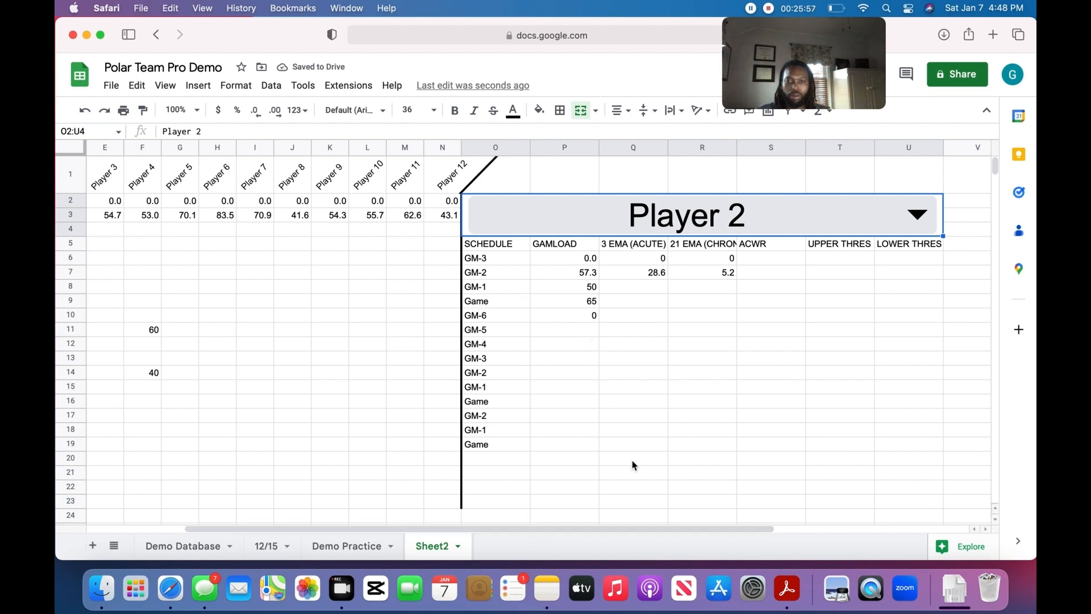
- Fill the acute and chronic EMA formulas from Q7:R7 down through row 10
drag(643, 262, 639, 274)
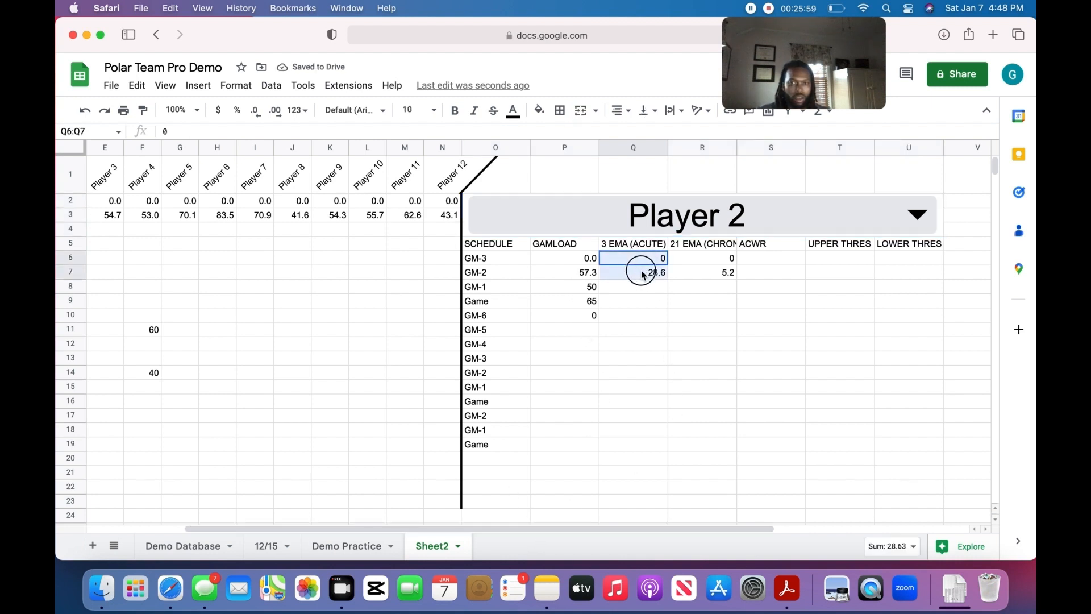
click(646, 287)
click(653, 279)
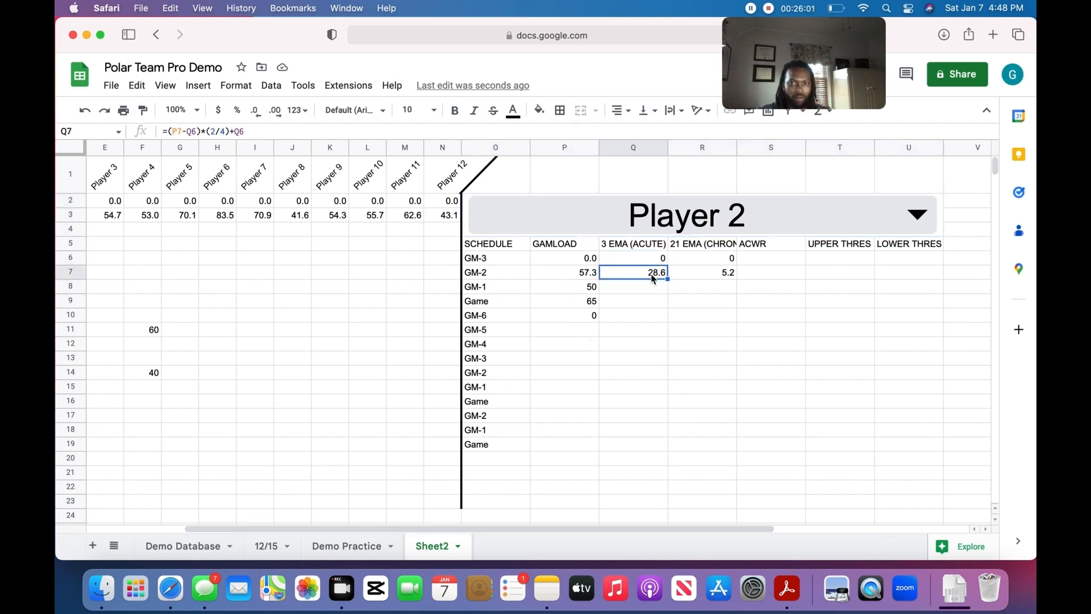
shift+click(726, 278)
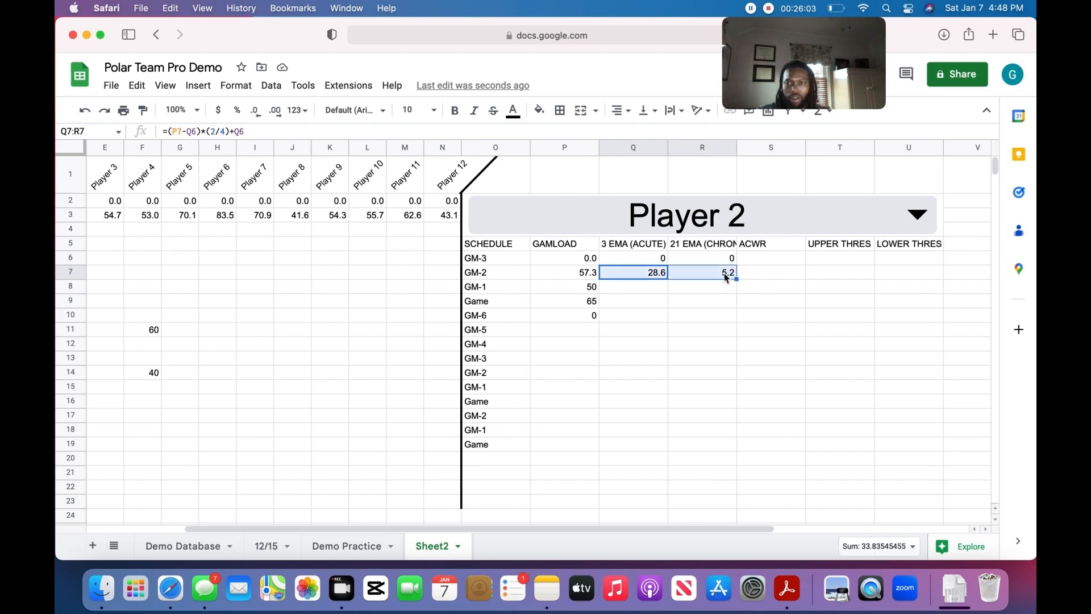
drag(736, 278, 735, 317)
click(698, 348)
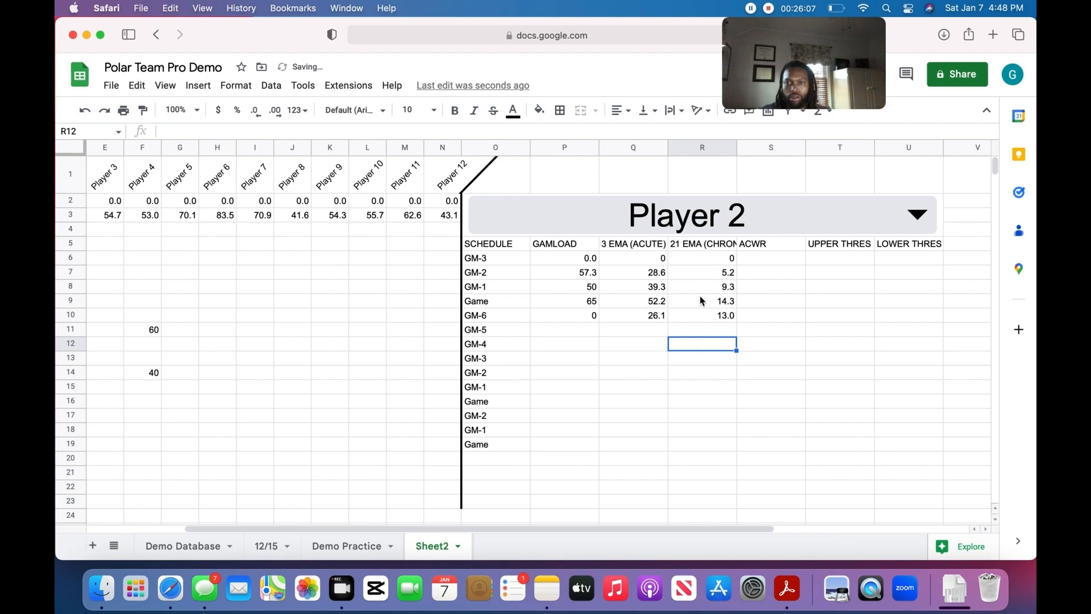
- Enter the ACWR formula =Q6/R6 in S6, dividing the acute EMA by the chronic EMA
click(771, 262)
text(=)
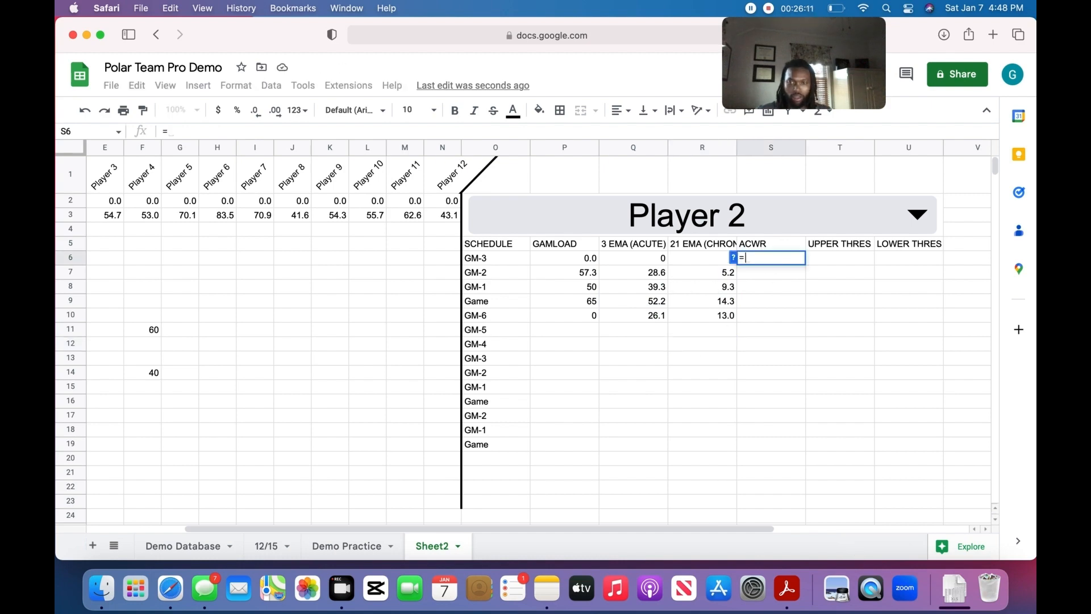
click(656, 261)
text(/)
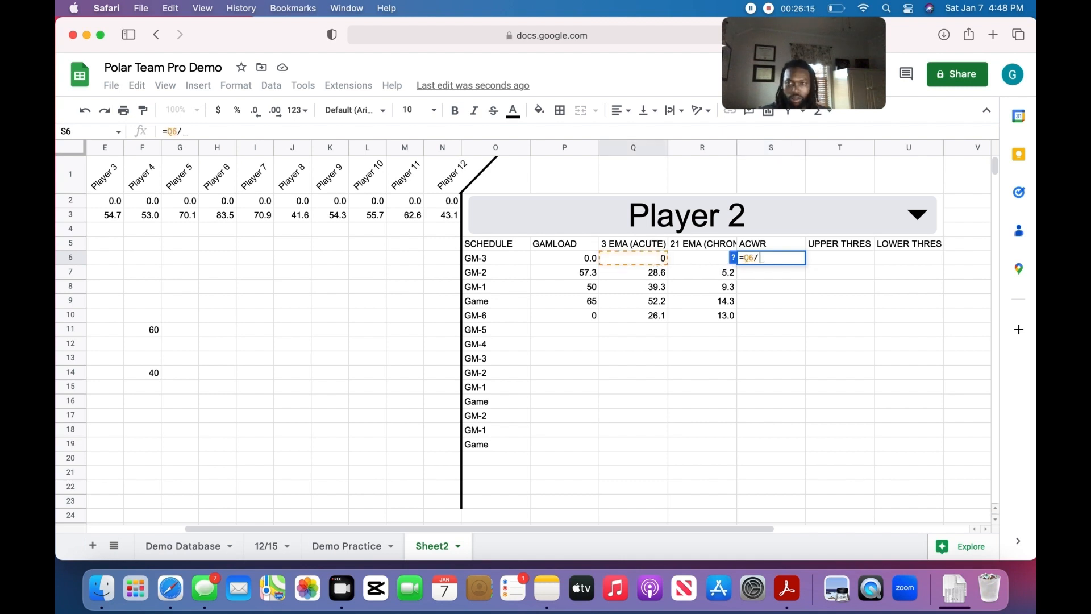
click(699, 264)
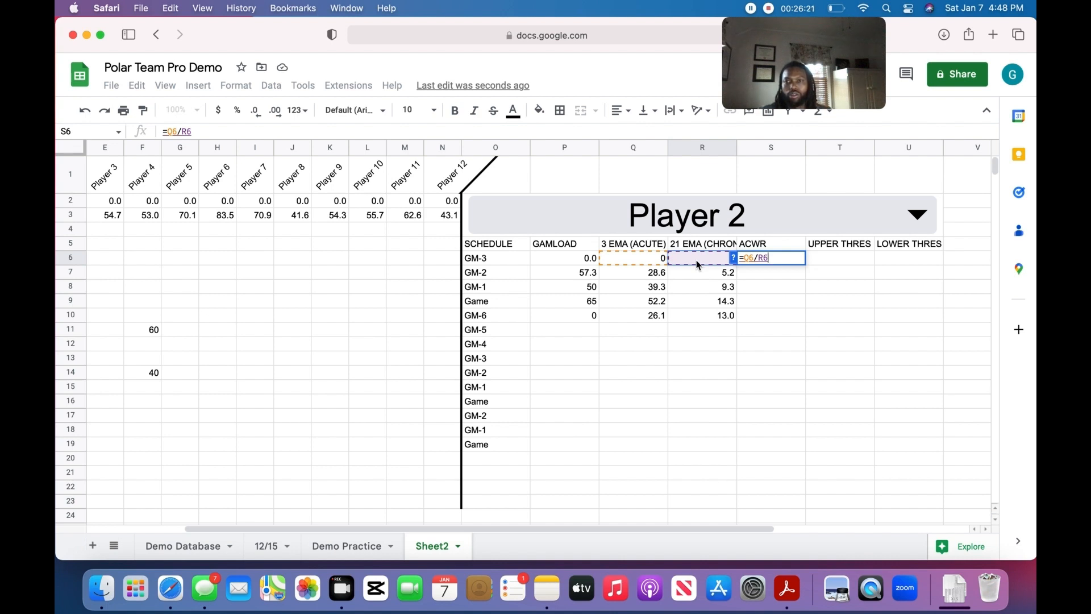
key(Return)
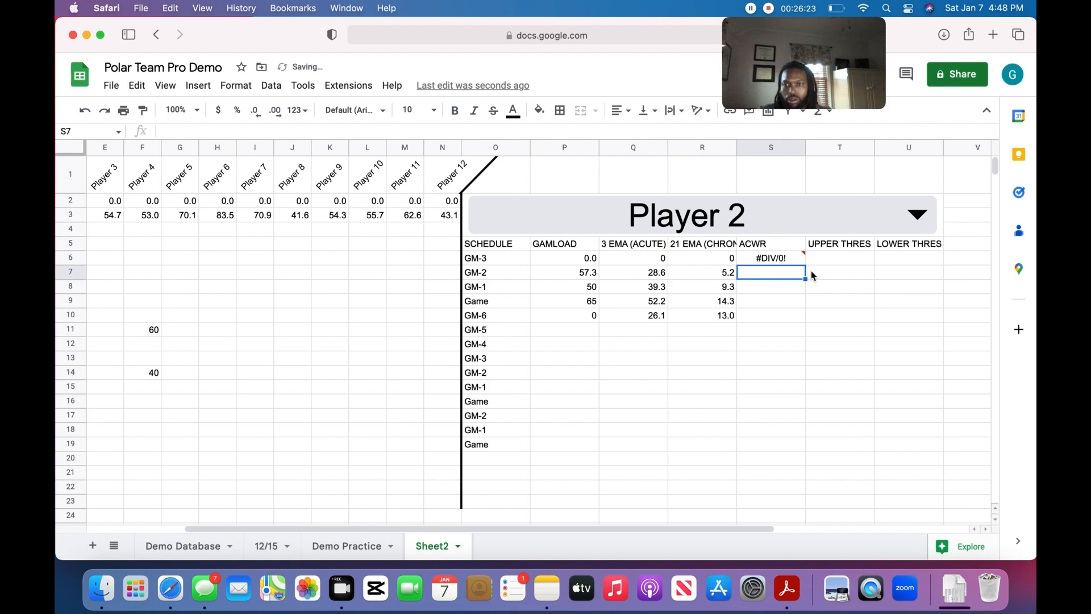
- Fill the ACWR formula from S6 down through S10
click(780, 260)
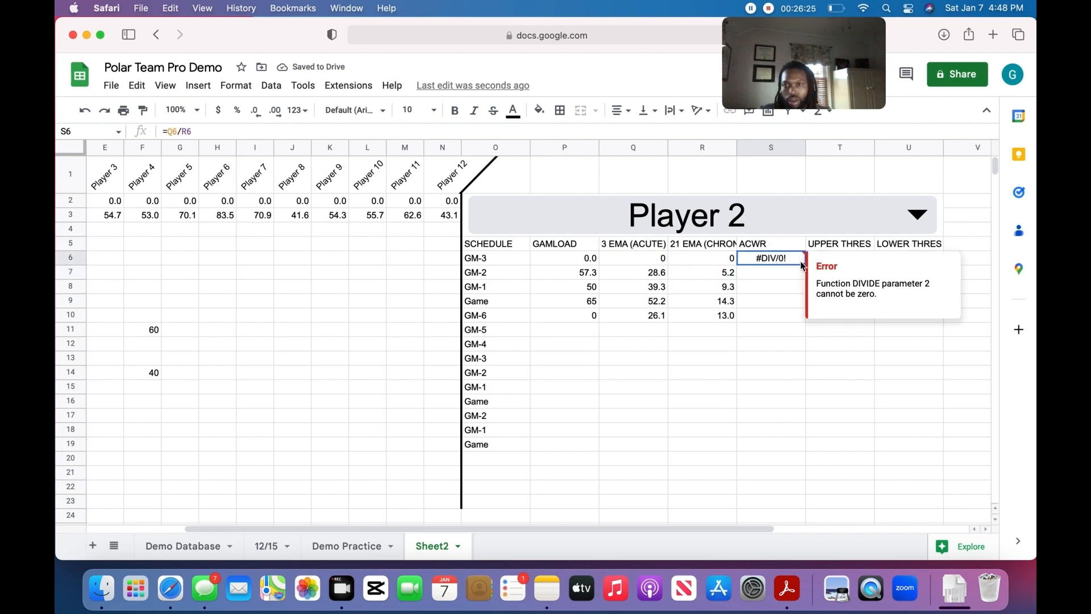
key(super+a)
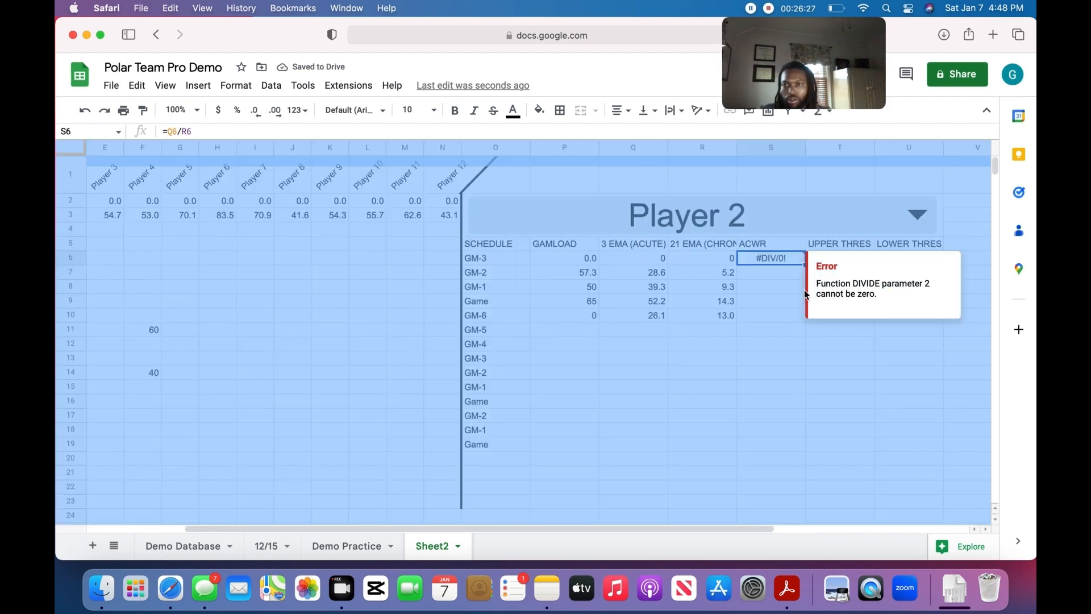
click(767, 316)
click(795, 257)
drag(805, 264, 798, 314)
click(772, 357)
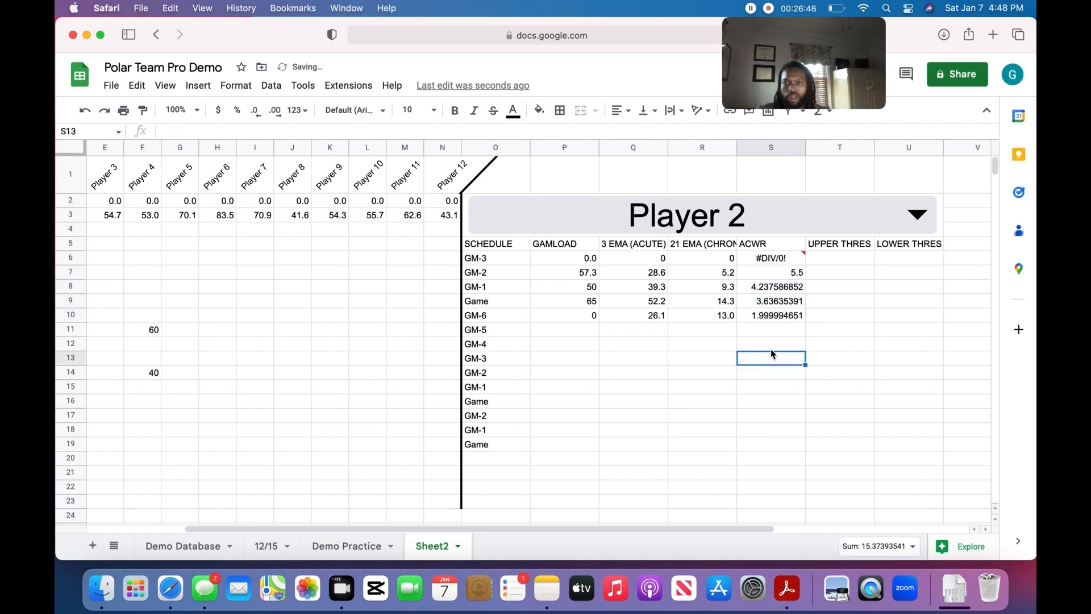
- Format the ACWR values in S7:S10 to one decimal place
click(779, 273)
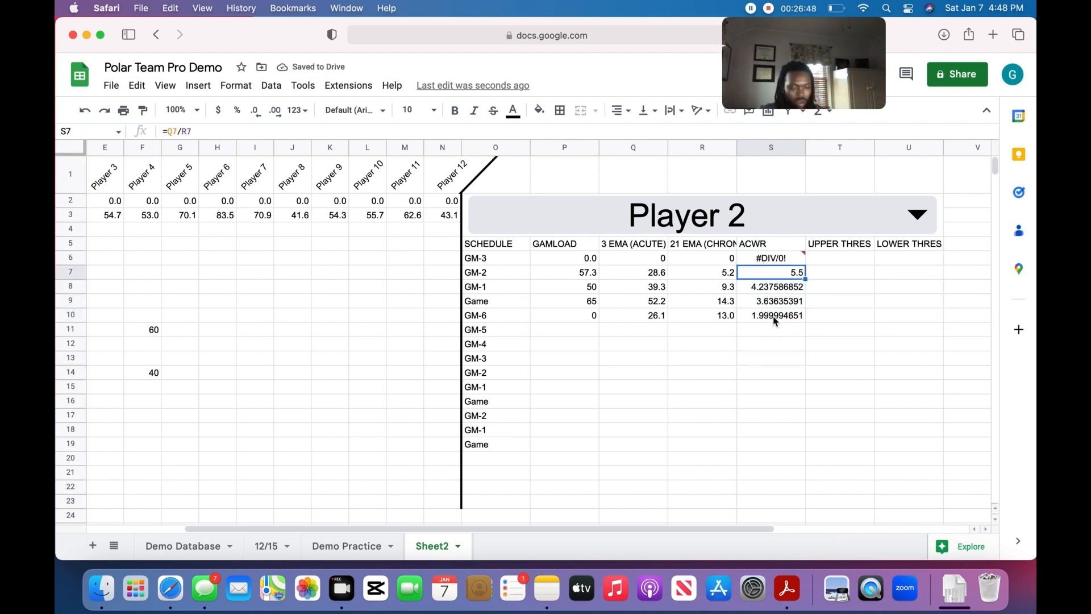
shift+click(776, 321)
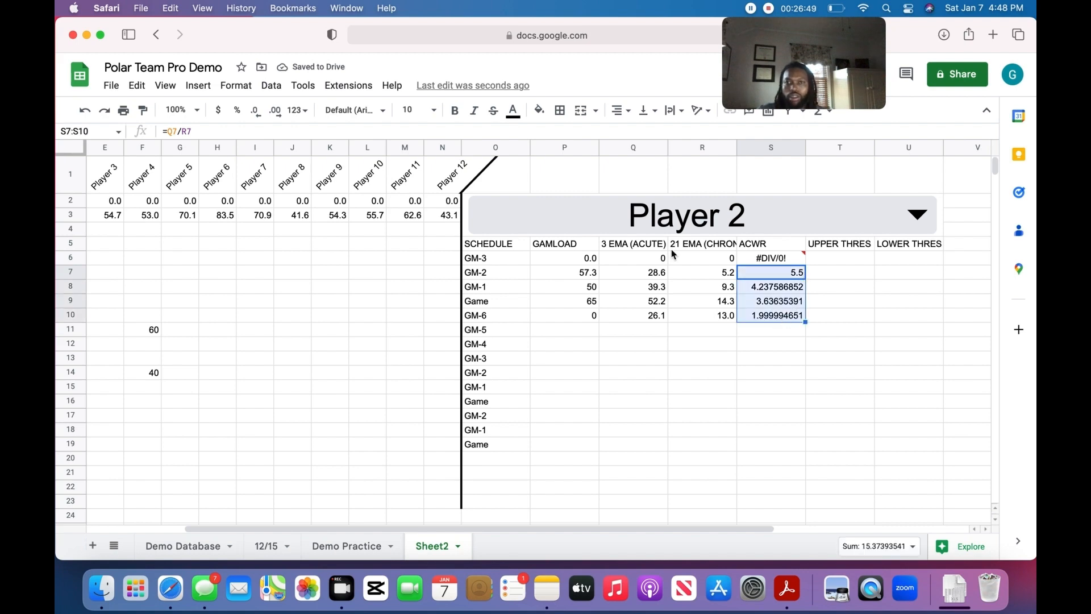
click(255, 112)
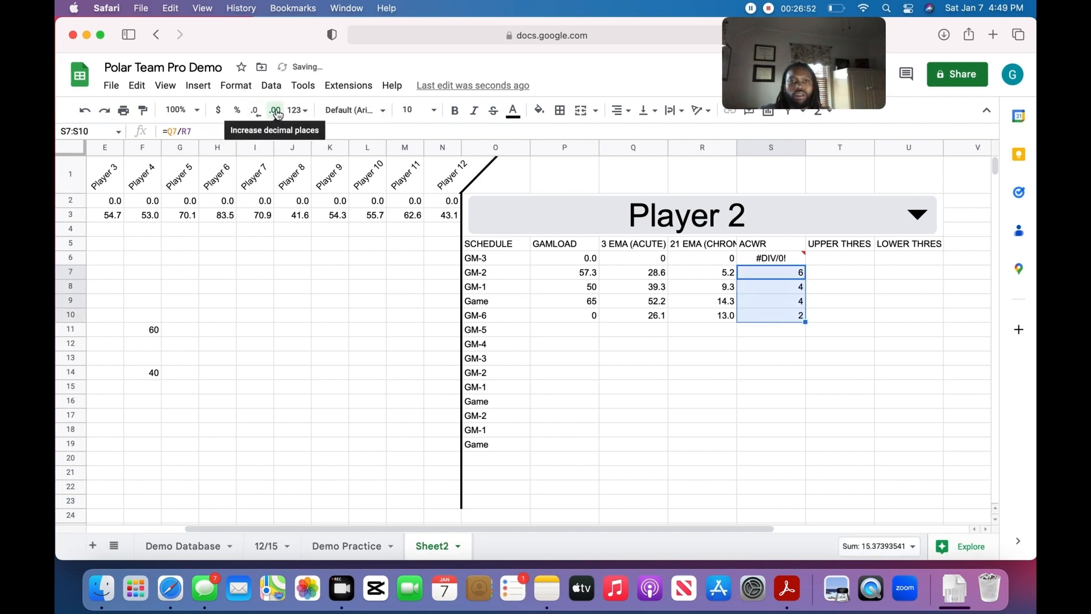
click(276, 111)
click(867, 418)
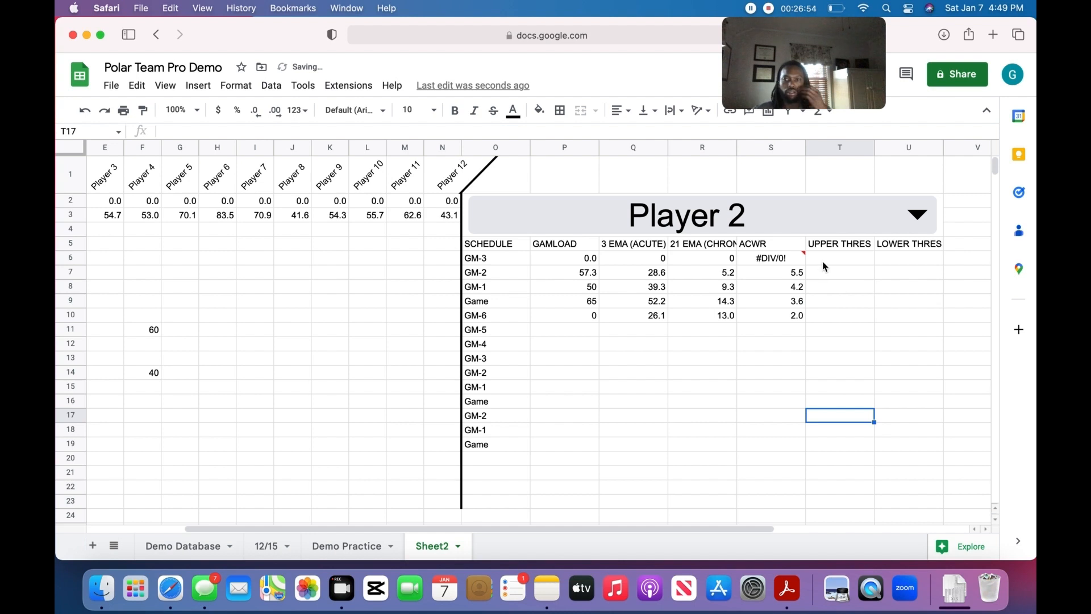
- Enter 0.8 under UPPER THRES in T6 and 1.3 under LOWER THRES in U6
click(840, 261)
text(0.8)
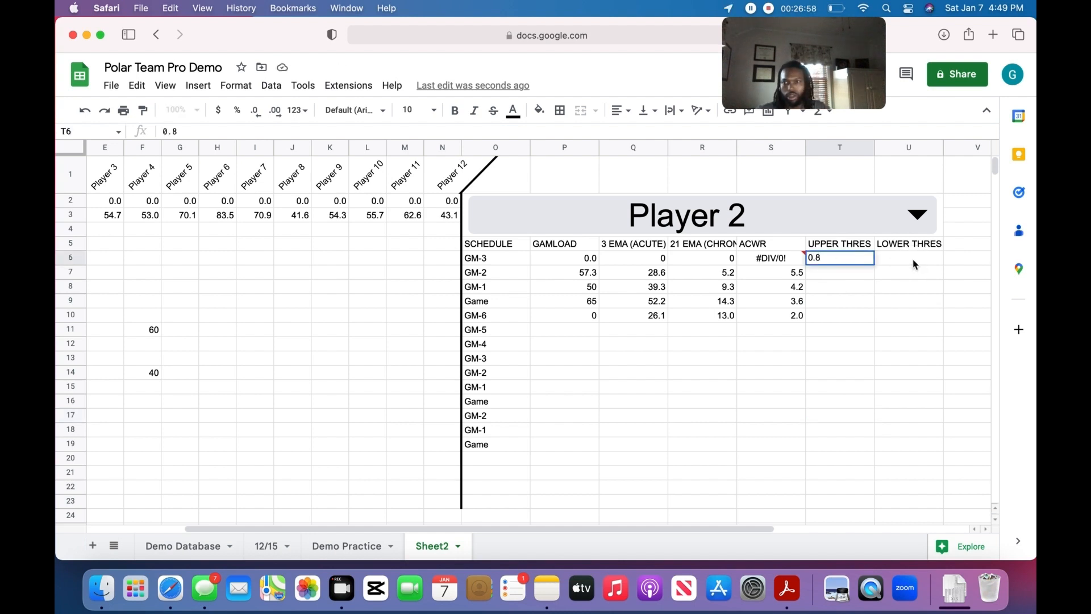
click(912, 263)
text(1.2)
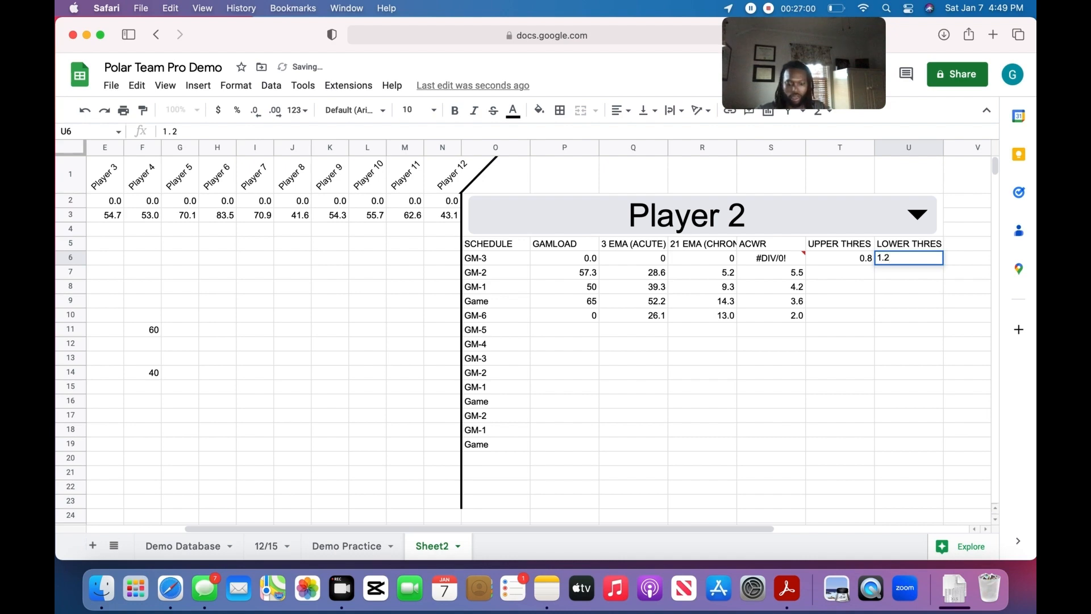
key(BackSpace)
text(3)
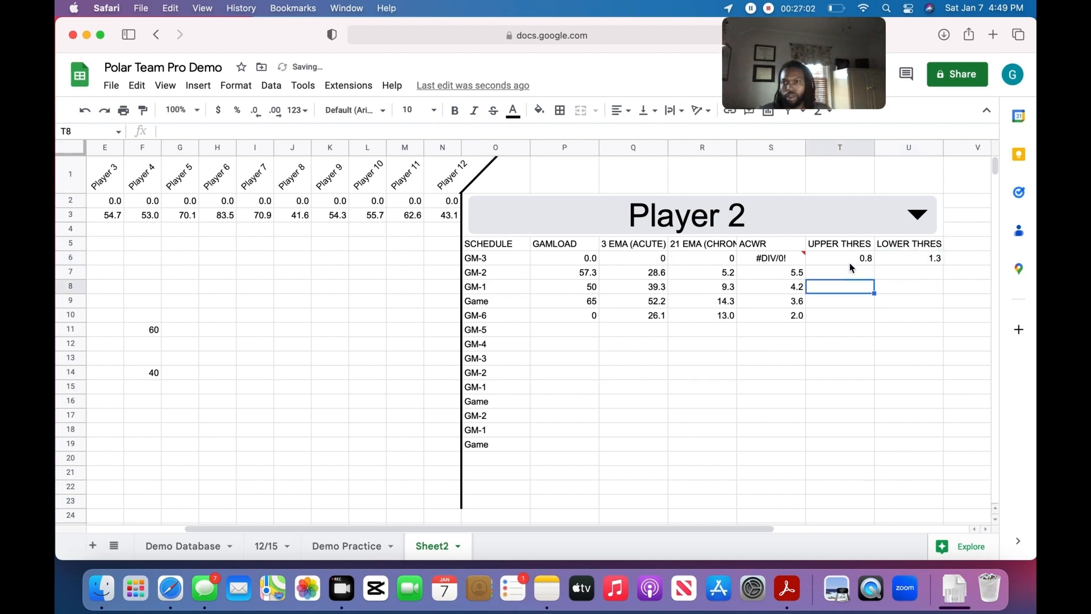
- Fill the threshold values from T6:U6 down through row 10
click(842, 260)
shift+click(932, 265)
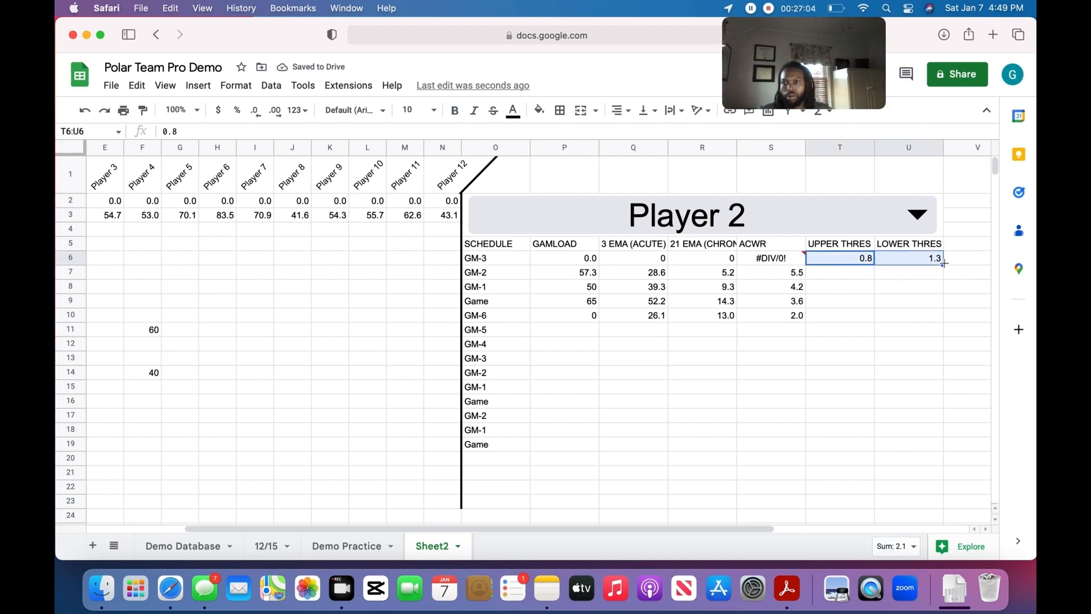
drag(943, 265, 945, 318)
click(821, 386)
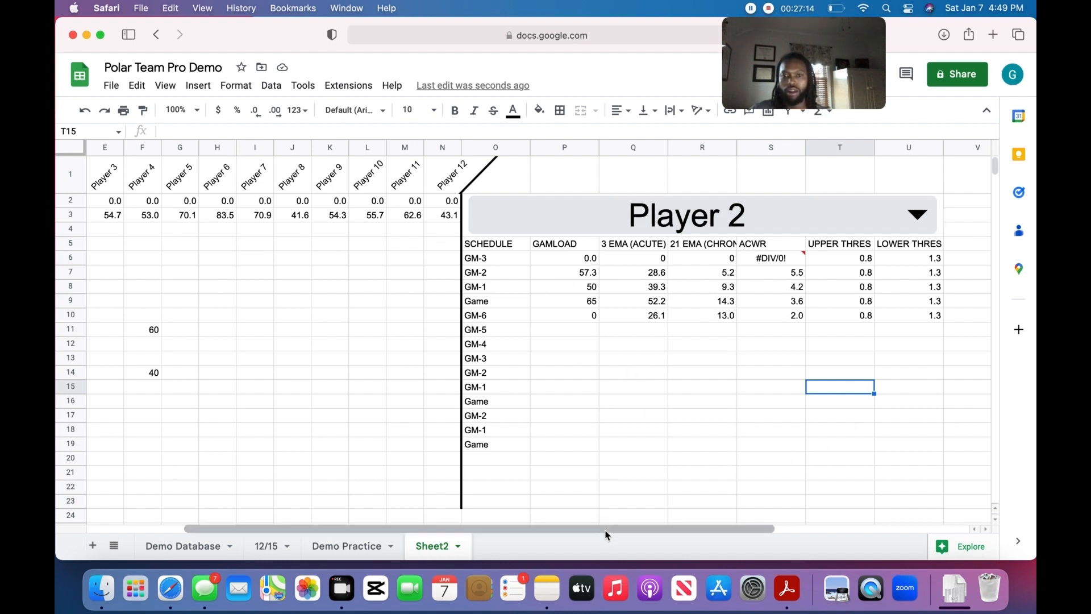
- Add a thick solid black border along the right edge of the range O1:U23
drag(617, 530, 880, 586)
click(660, 166)
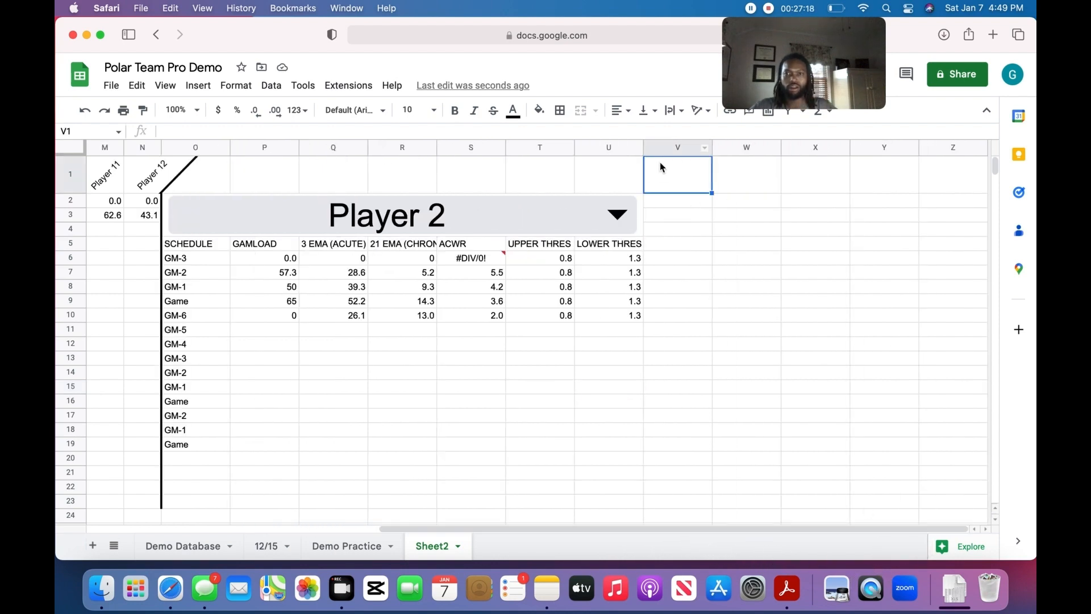
click(623, 176)
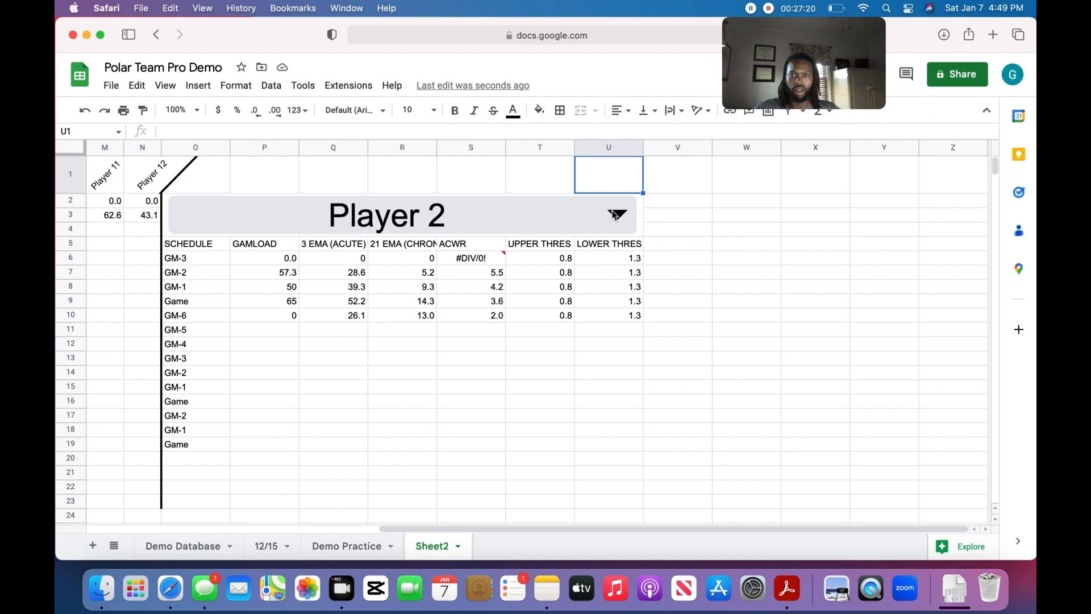
shift+click(622, 500)
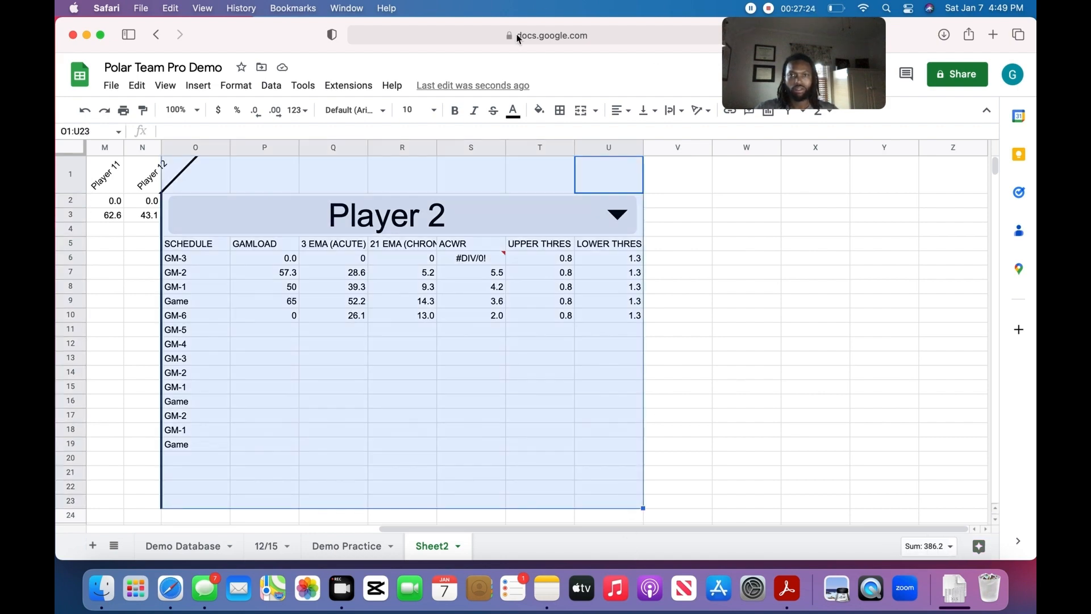
click(559, 110)
click(675, 158)
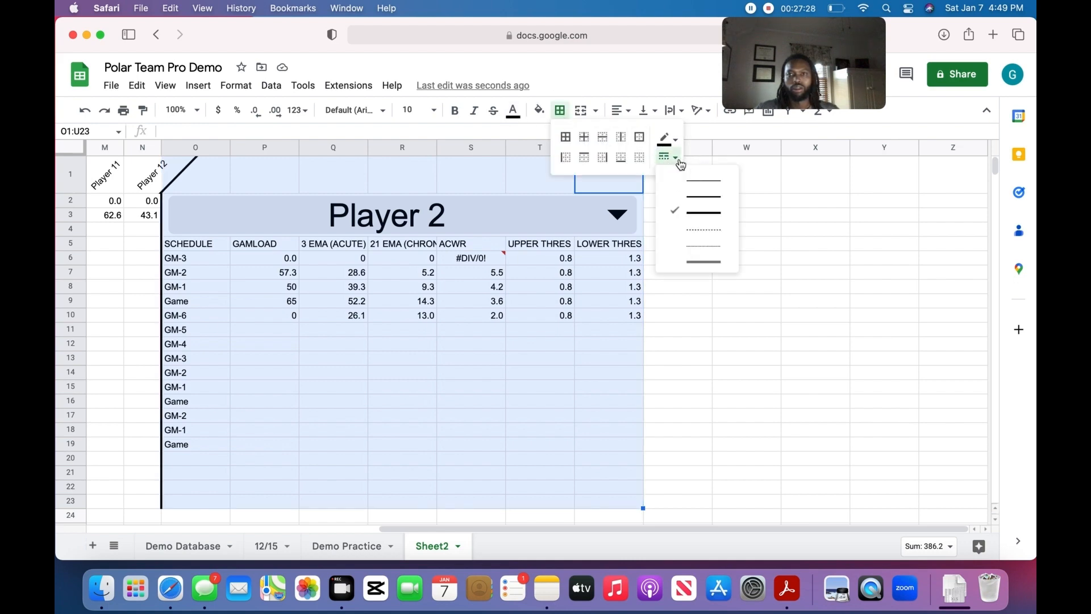
click(701, 220)
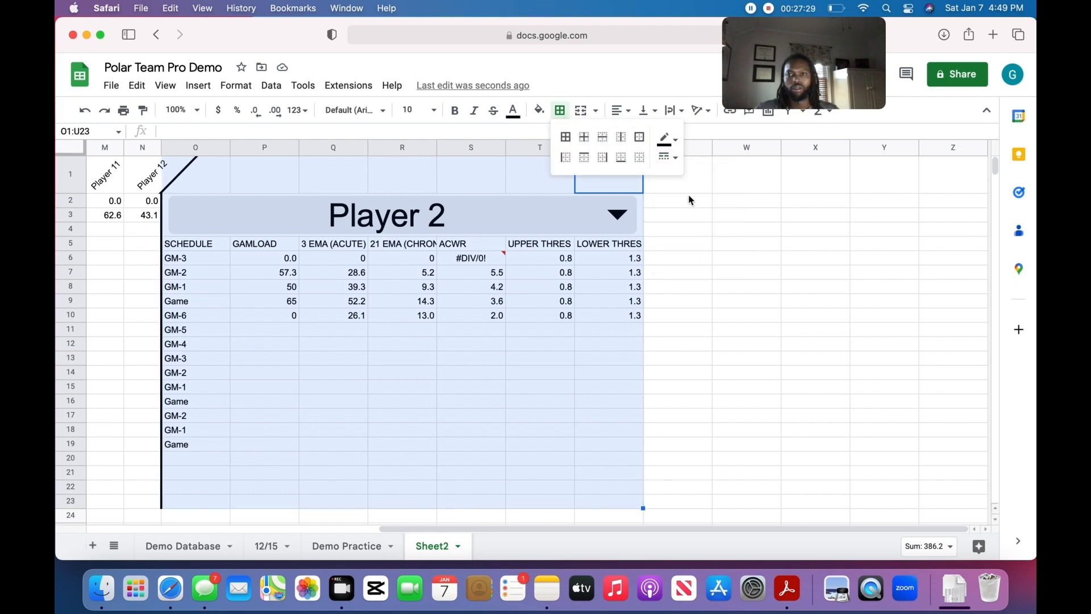
click(603, 157)
click(718, 272)
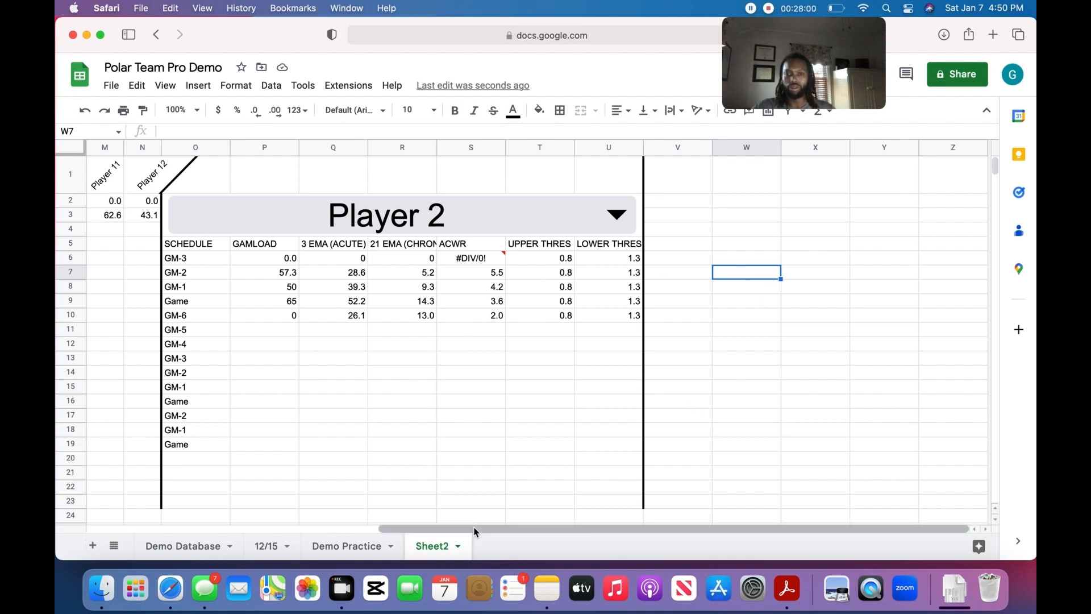
drag(474, 529, 585, 564)
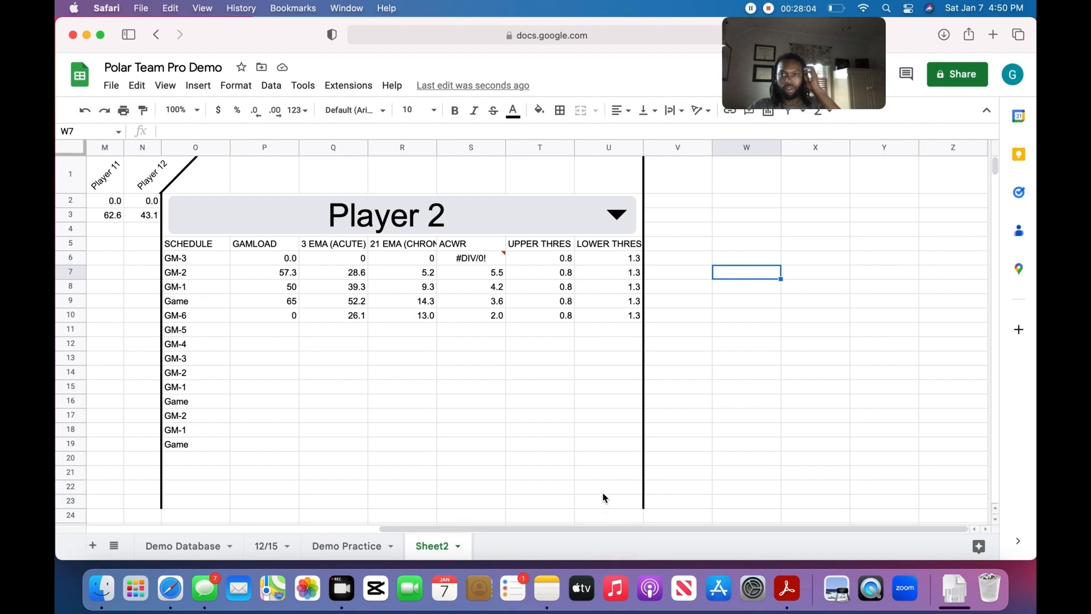